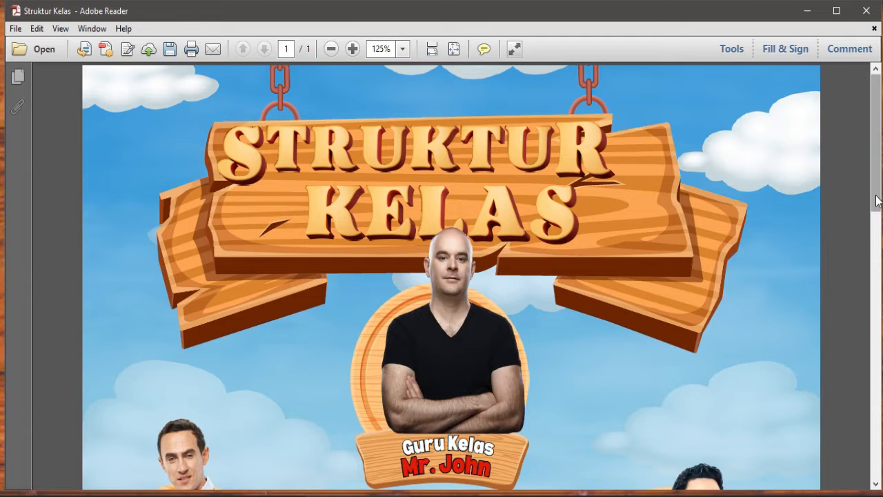
# - Review the finished Struktur Kelas poster from top to bottom, including its member photos, element list and class sign
pyautogui.moveTo(875, 191); pyautogui.dragTo(866, 423)
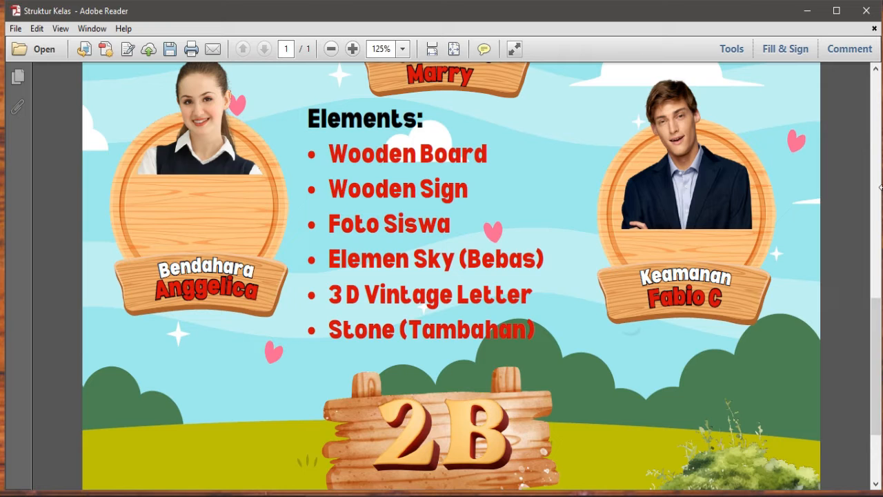
pyautogui.click(872, 227)
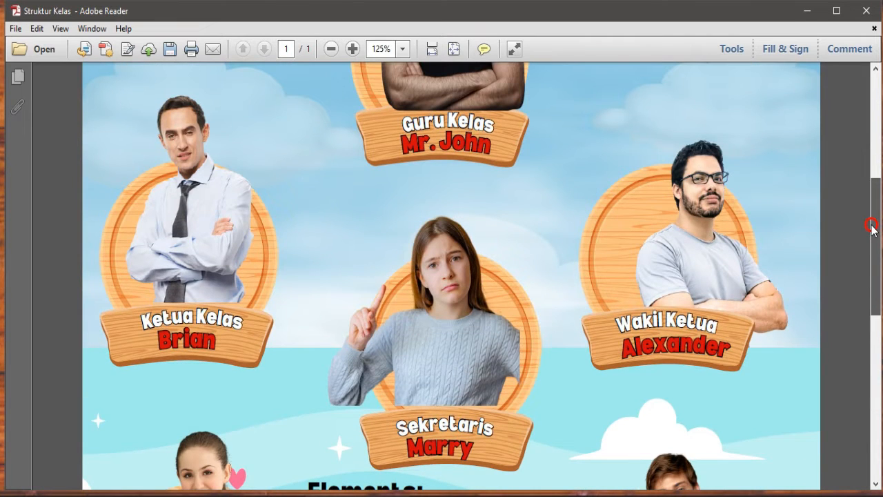
pyautogui.moveTo(872, 227); pyautogui.dragTo(855, 306)
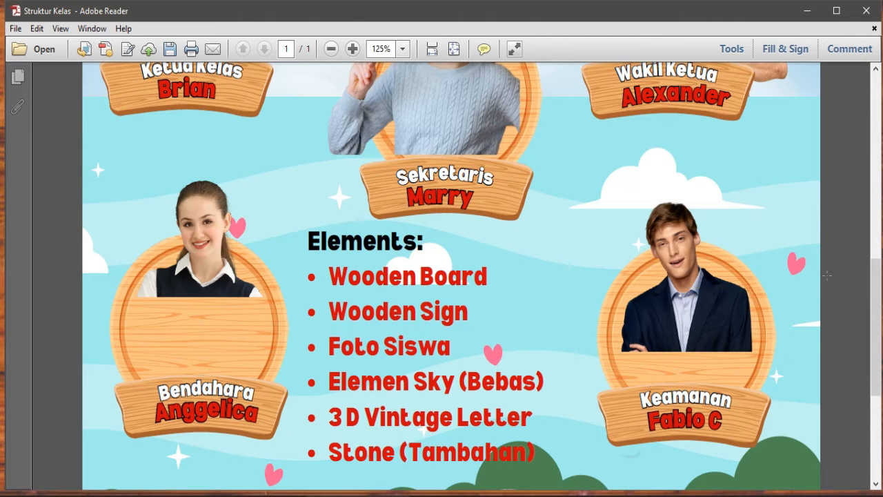
pyautogui.moveTo(876, 275); pyautogui.dragTo(848, 327)
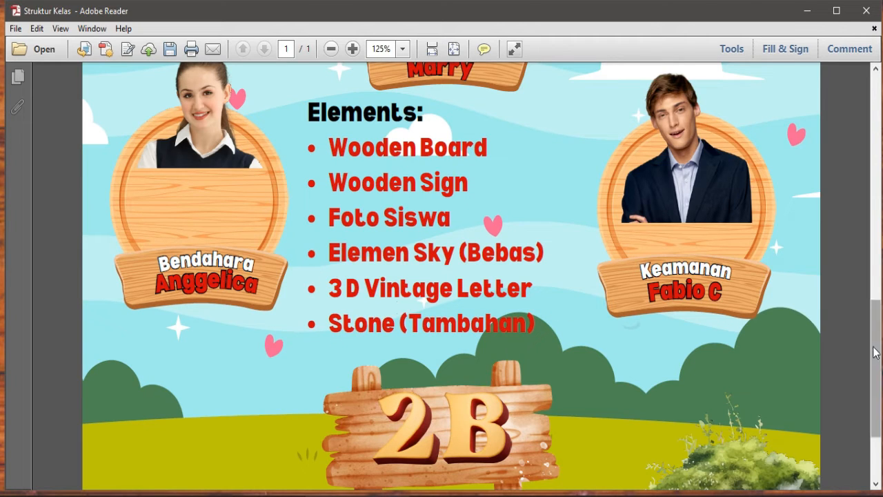
pyautogui.moveTo(874, 367); pyautogui.dragTo(875, 414)
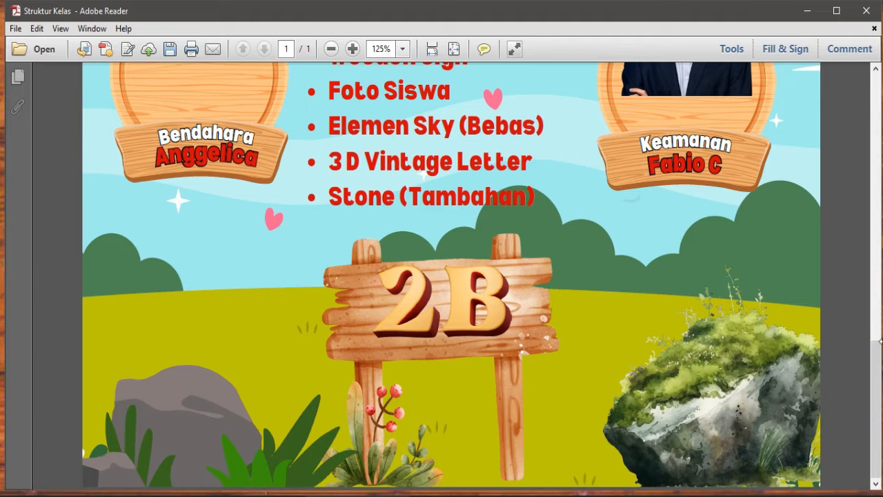
pyautogui.moveTo(879, 364); pyautogui.dragTo(874, 72)
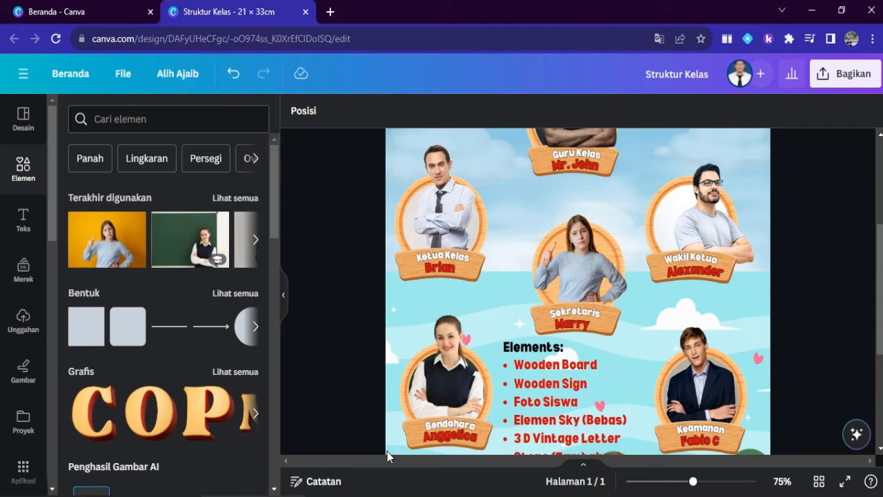
# - In the Struktur Kelas design in Canva, add a new page after the finished poster
pyautogui.moveTo(879, 336); pyautogui.dragTo(875, 442)
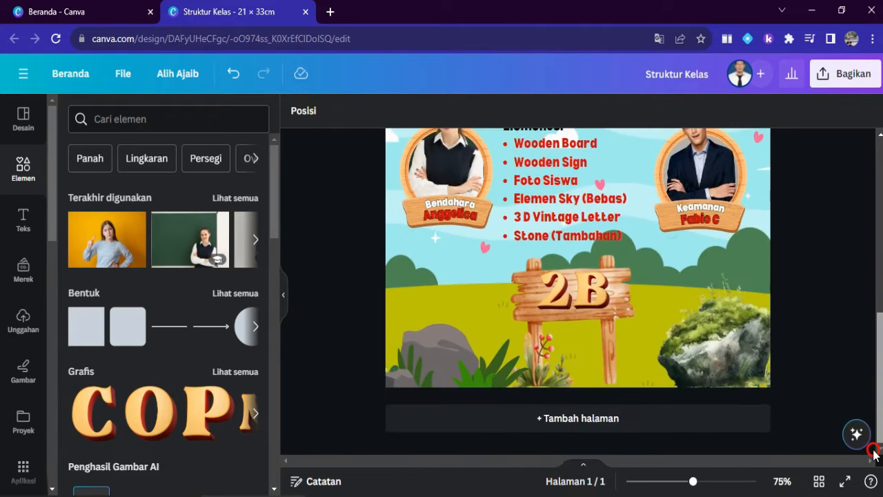
pyautogui.click(592, 427)
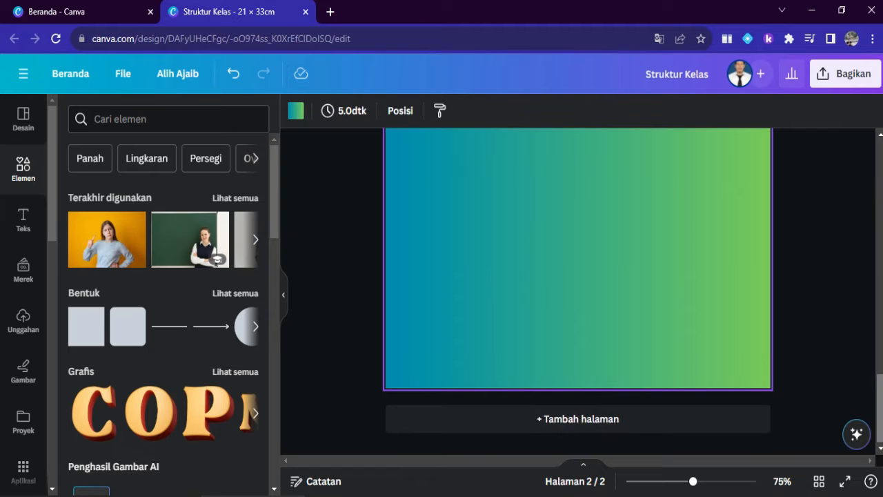
pyautogui.moveTo(882, 410); pyautogui.dragTo(880, 340)
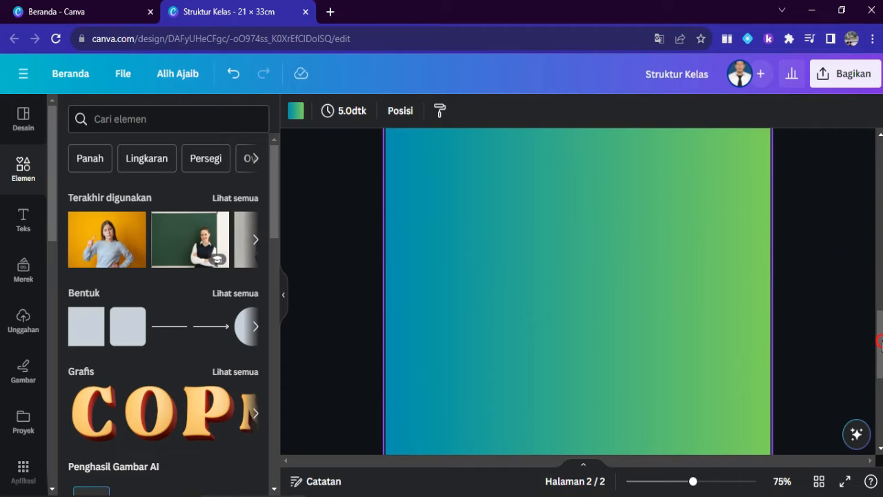
pyautogui.moveTo(880, 341); pyautogui.dragTo(880, 282)
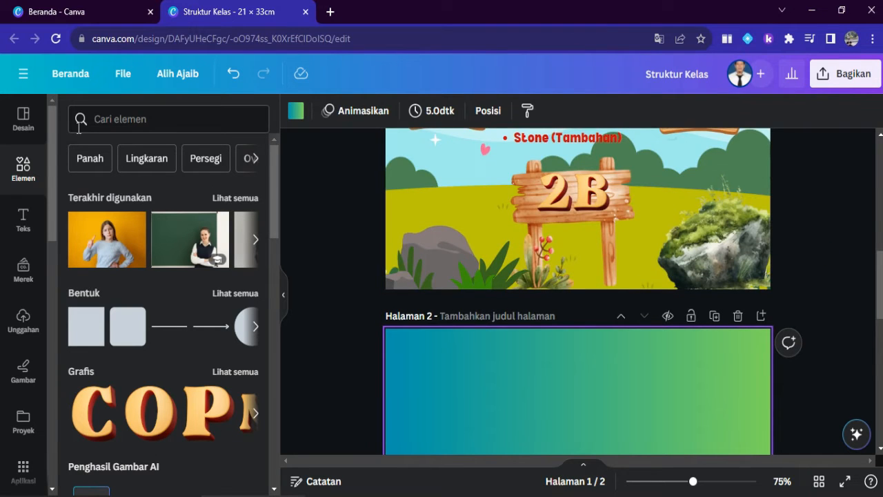
# - Search the graphic elements for "sky" and insert the light blue sky illustration with layered white clouds
pyautogui.click(115, 118)
pyautogui.write('sky')
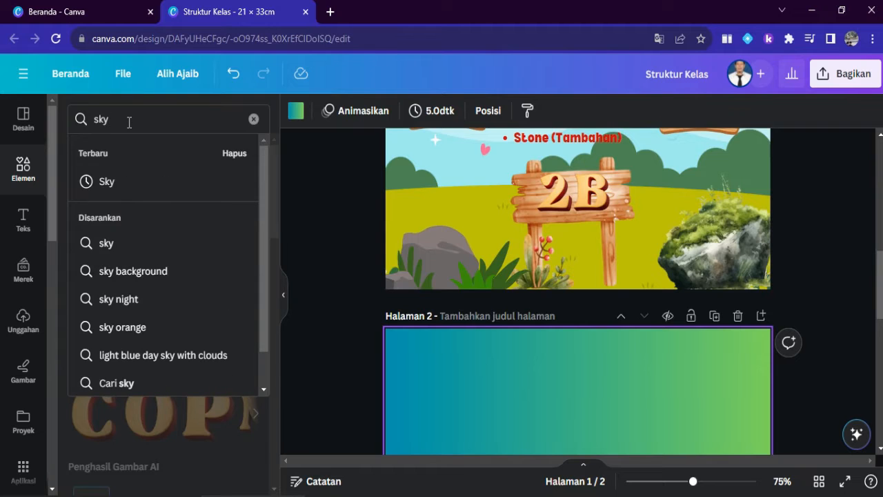
pyautogui.press('Return')
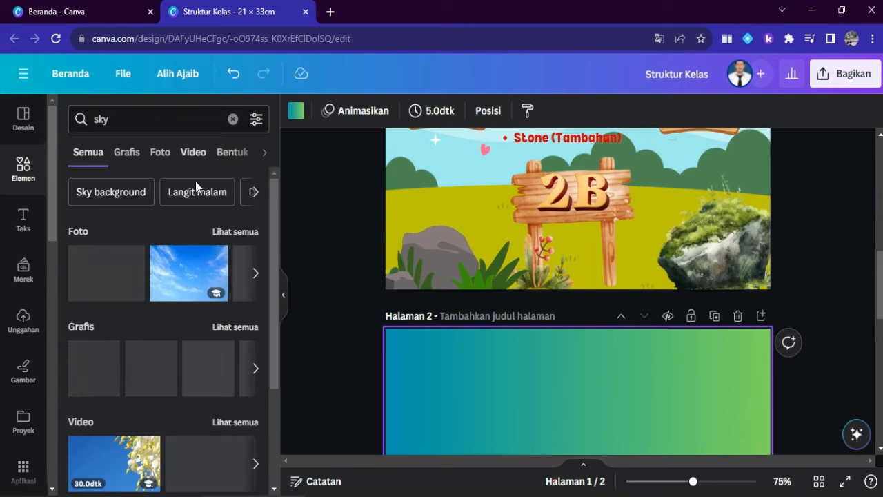
pyautogui.click(128, 153)
pyautogui.click(275, 210)
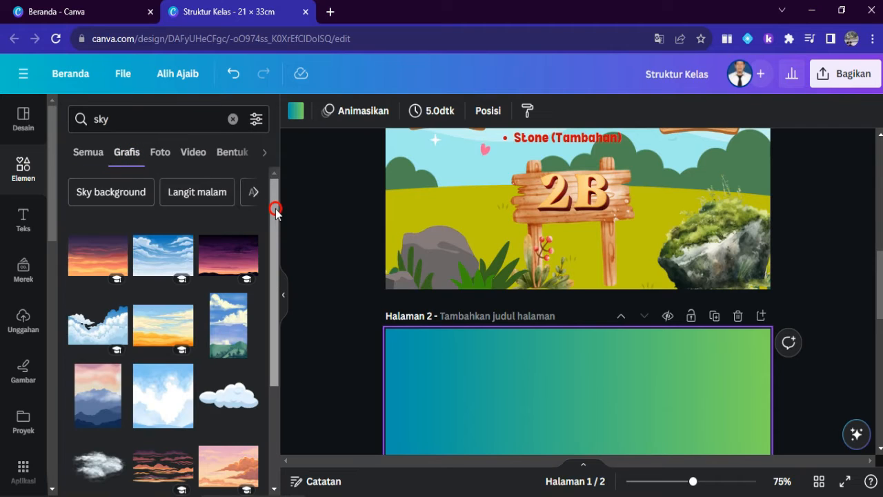
pyautogui.moveTo(275, 210); pyautogui.dragTo(263, 338)
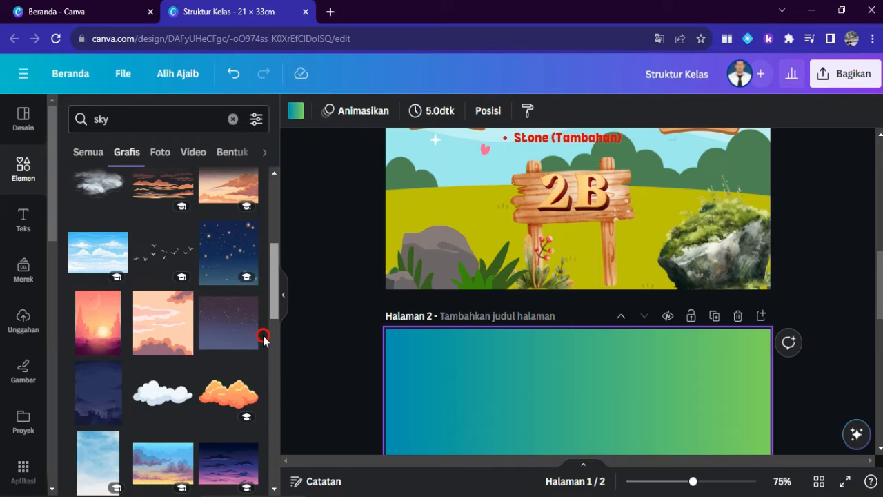
pyautogui.moveTo(83, 252); pyautogui.dragTo(379, 394)
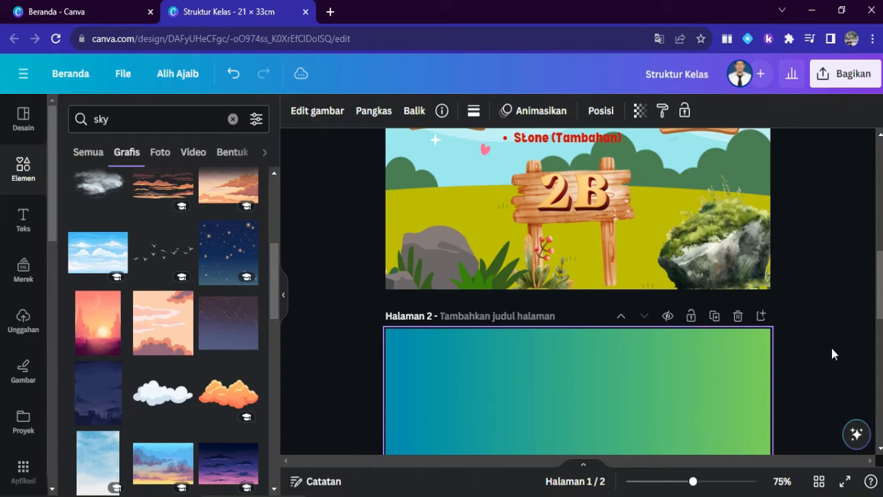
# - Move the inserted sky illustration off the finished poster and onto the upper part of page 2
pyautogui.moveTo(877, 283); pyautogui.dragTo(869, 239)
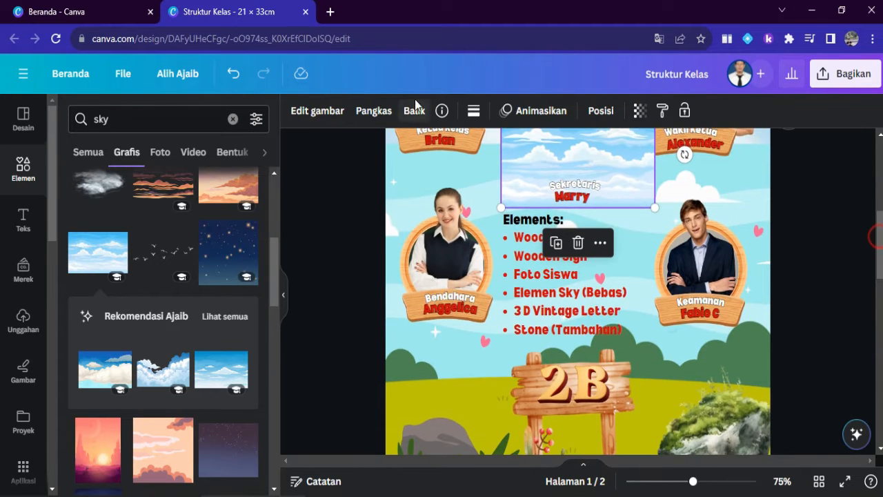
pyautogui.moveTo(558, 149); pyautogui.dragTo(486, 383)
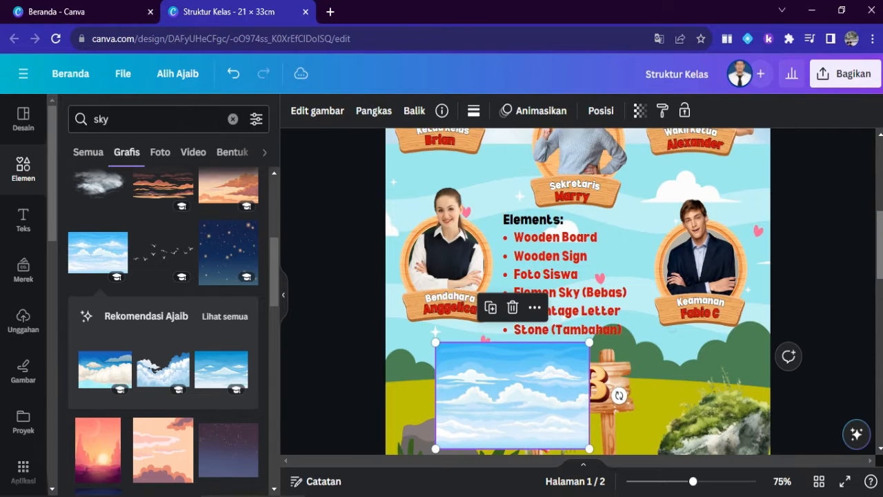
pyautogui.scroll(-3, 486, 383)
pyautogui.moveTo(518, 187); pyautogui.dragTo(498, 368)
# - Enlarge the sky illustration so it spans the full width of page 2 from its top edge
pyautogui.moveTo(420, 330); pyautogui.dragTo(374, 296)
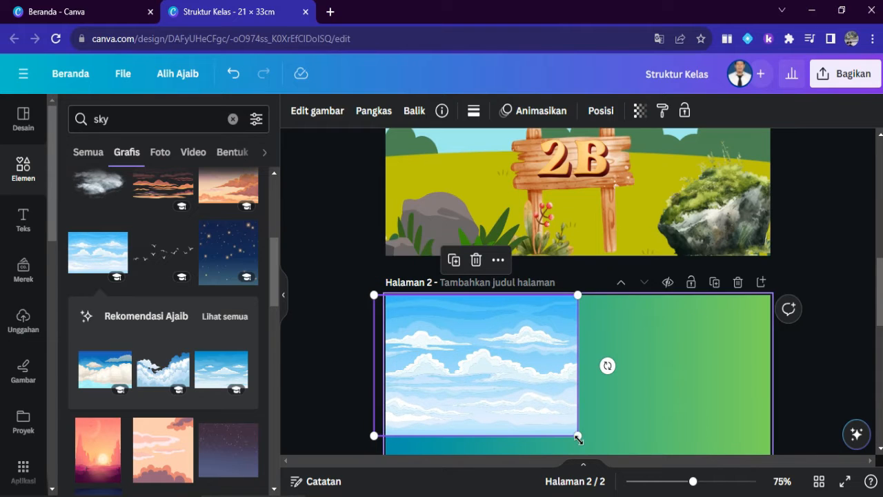
pyautogui.moveTo(577, 435); pyautogui.dragTo(739, 373)
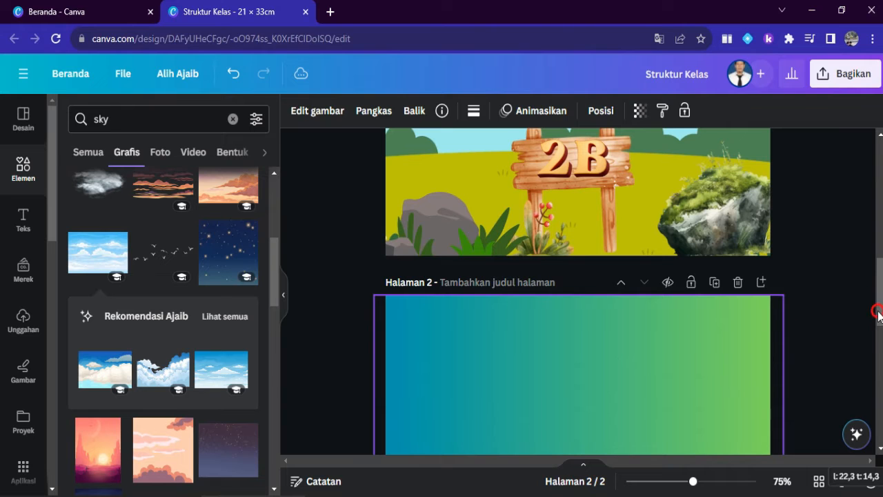
pyautogui.moveTo(877, 306); pyautogui.dragTo(877, 342)
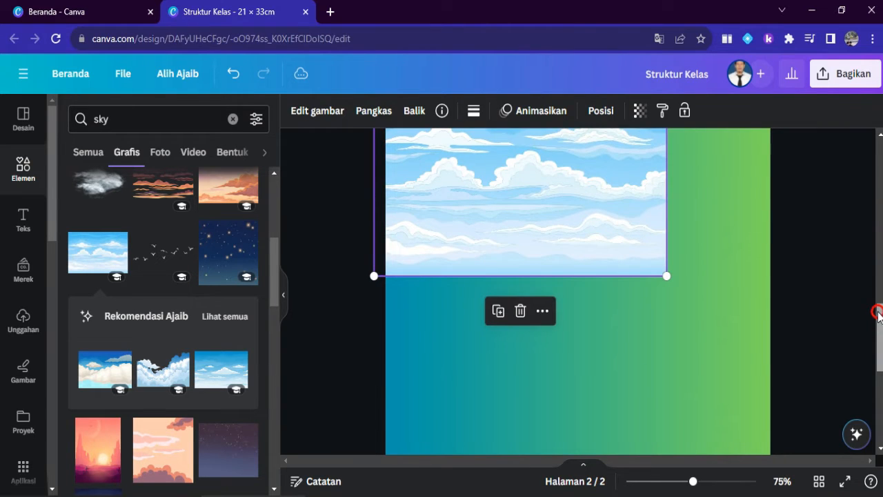
pyautogui.scroll(3, 670, 279)
pyautogui.moveTo(669, 280); pyautogui.dragTo(786, 223)
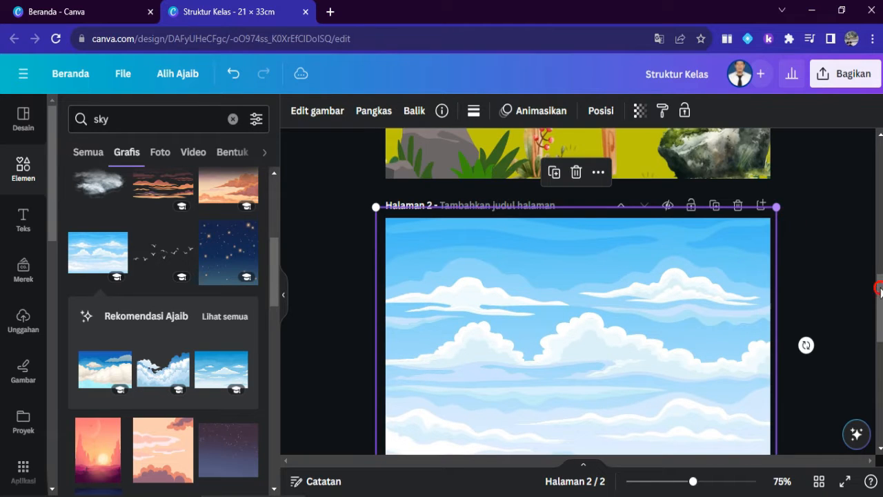
# - Search the elements for "garden" and insert the meadow graphic with bushes, pale sky and pink hearts on page 2
pyautogui.moveTo(879, 288); pyautogui.dragTo(877, 344)
pyautogui.click(692, 482)
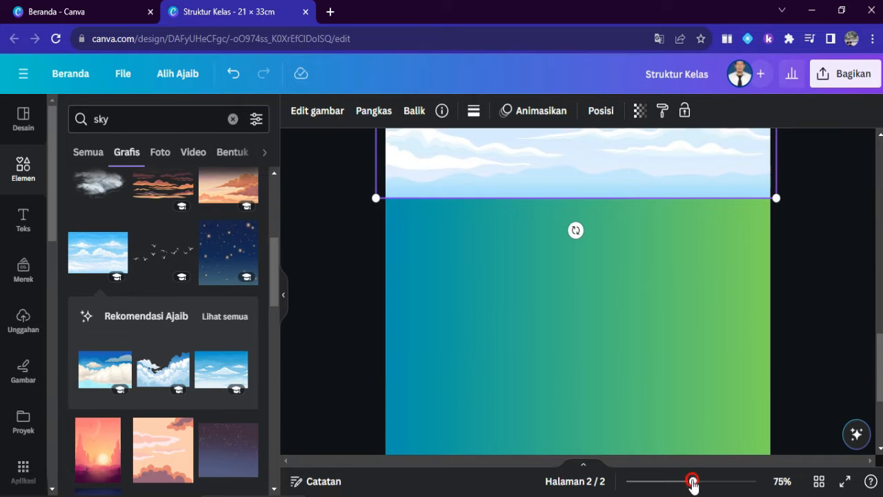
pyautogui.moveTo(692, 482); pyautogui.dragTo(666, 481)
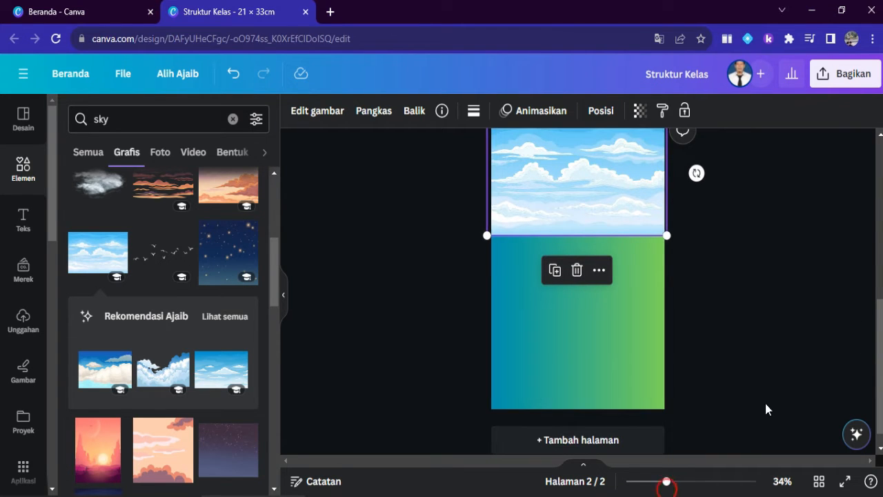
pyautogui.click(742, 318)
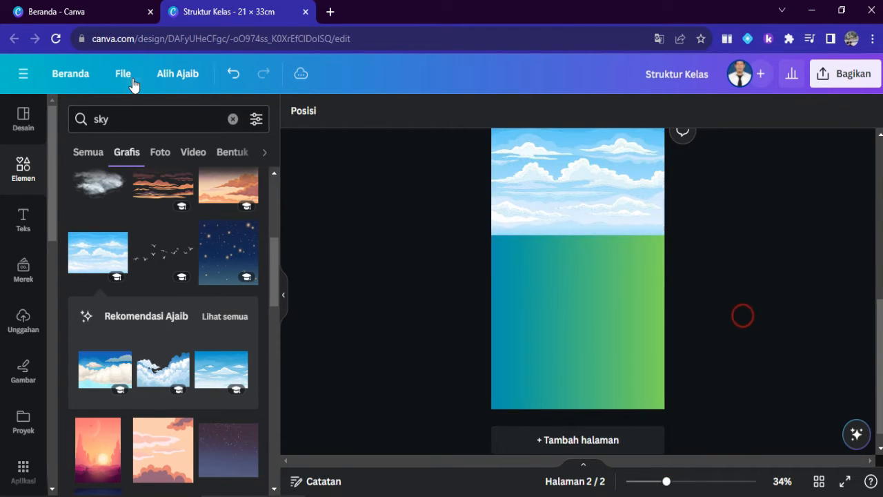
pyautogui.click(233, 122)
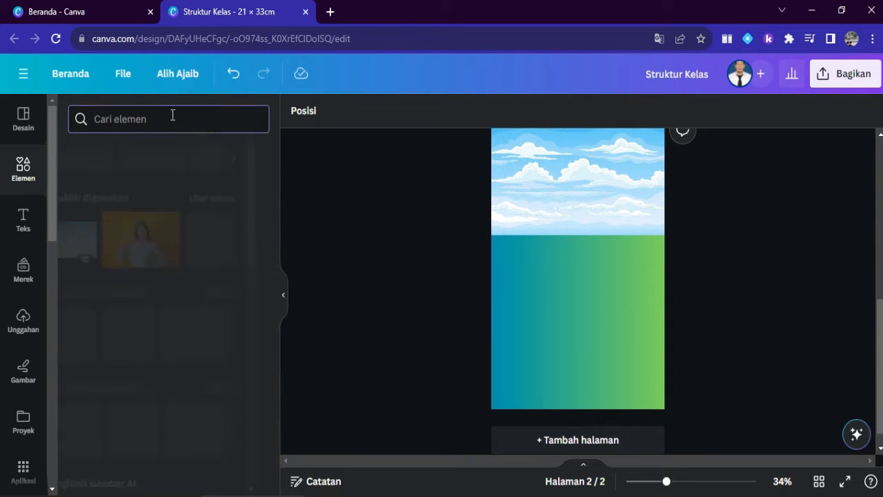
pyautogui.write('garden')
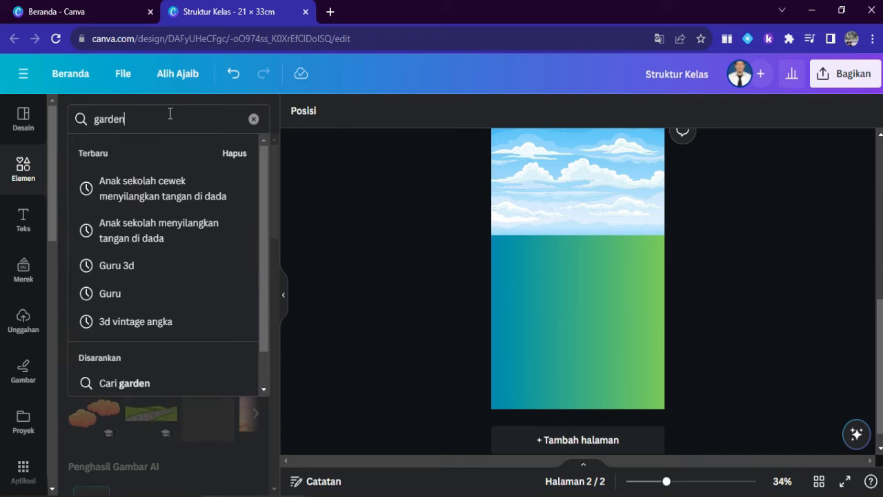
pyautogui.press('Return')
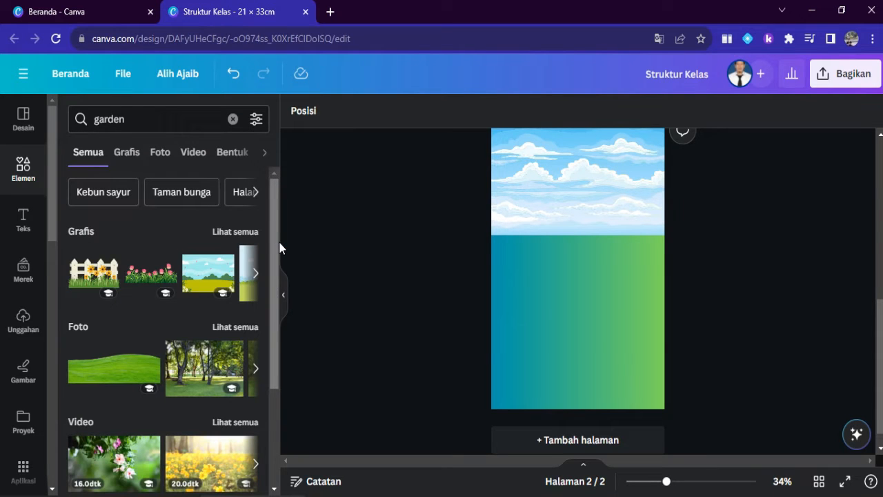
pyautogui.click(211, 274)
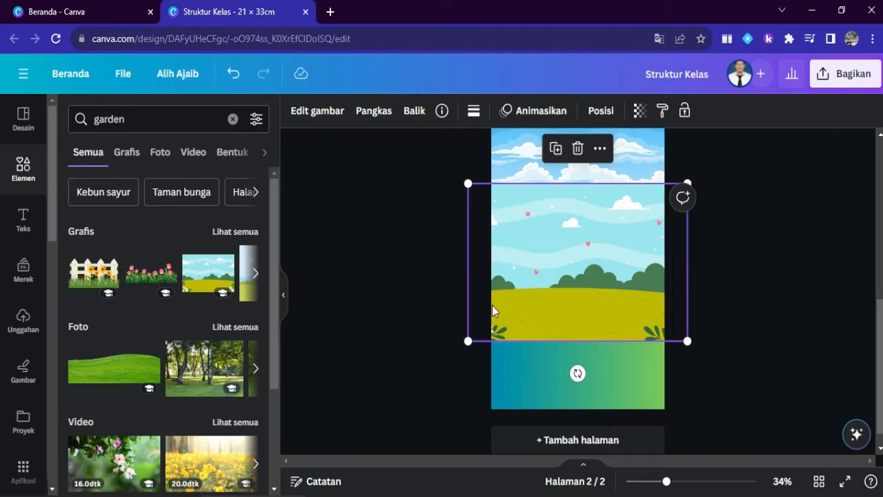
# - Align the meadow graphic with the bottom of page 2 and enlarge it until it meets the sky illustration
pyautogui.moveTo(530, 292); pyautogui.dragTo(530, 355)
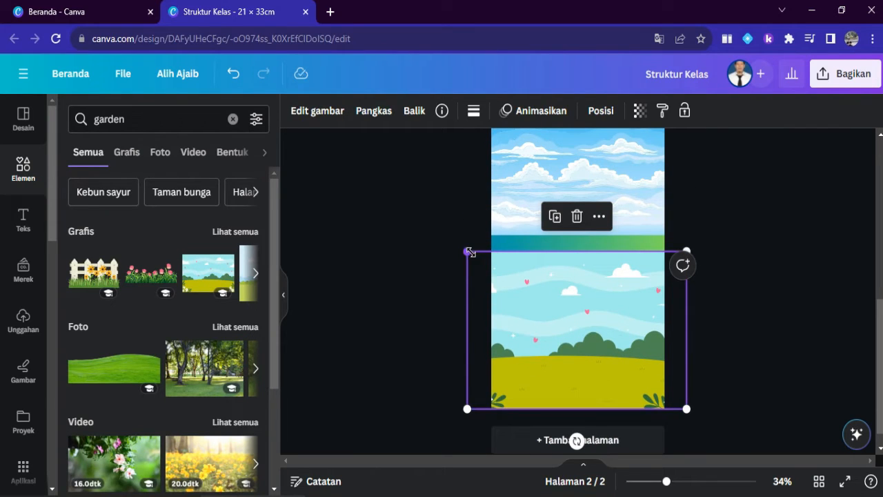
pyautogui.moveTo(469, 251); pyautogui.dragTo(448, 225)
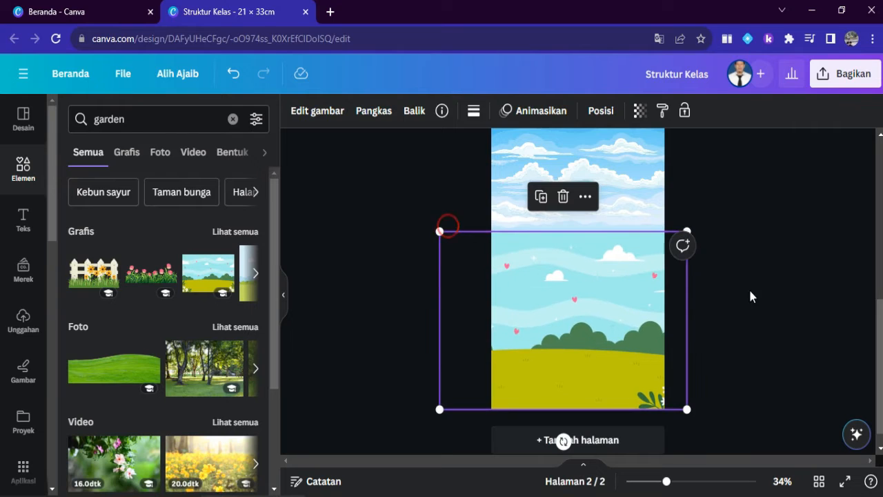
pyautogui.click(751, 289)
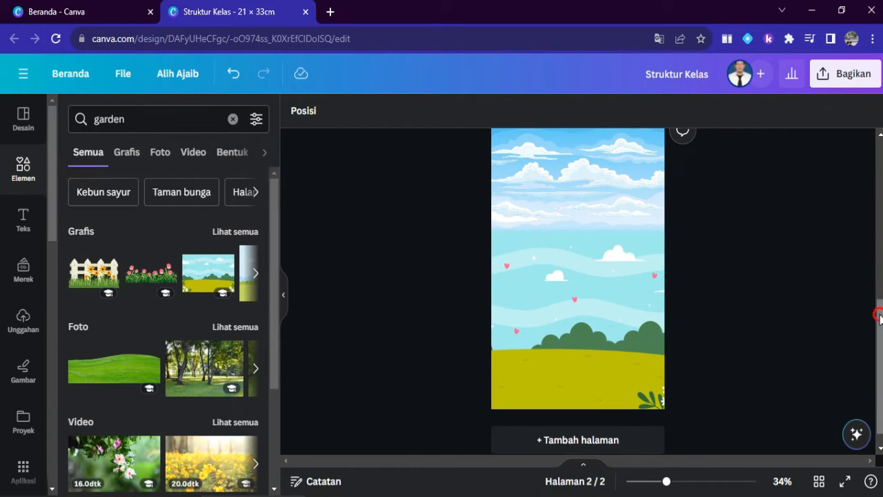
# - Lock the sky illustration and the meadow graphic in place on page 2
pyautogui.moveTo(874, 316); pyautogui.dragTo(871, 283)
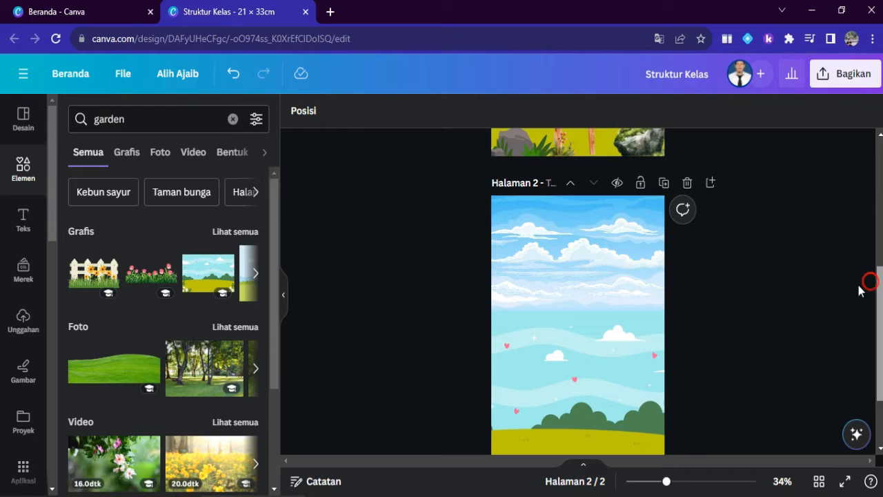
pyautogui.click(554, 280)
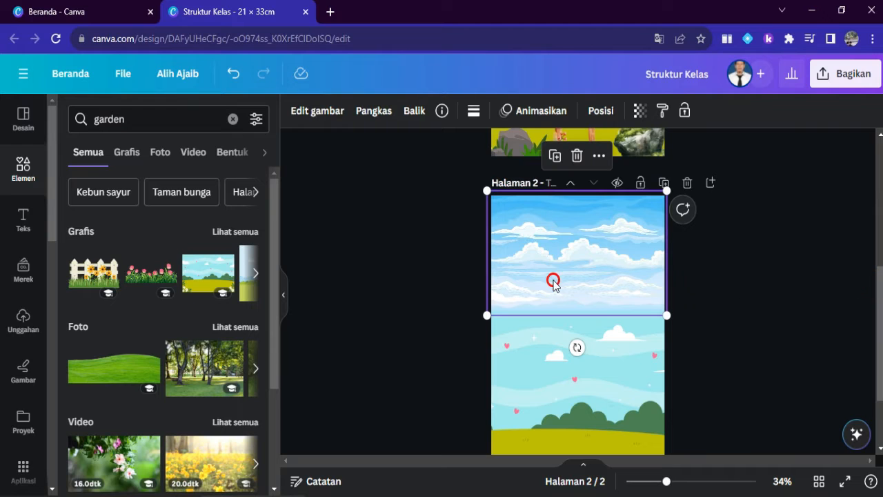
pyautogui.click(683, 111)
pyautogui.click(611, 350)
pyautogui.click(683, 111)
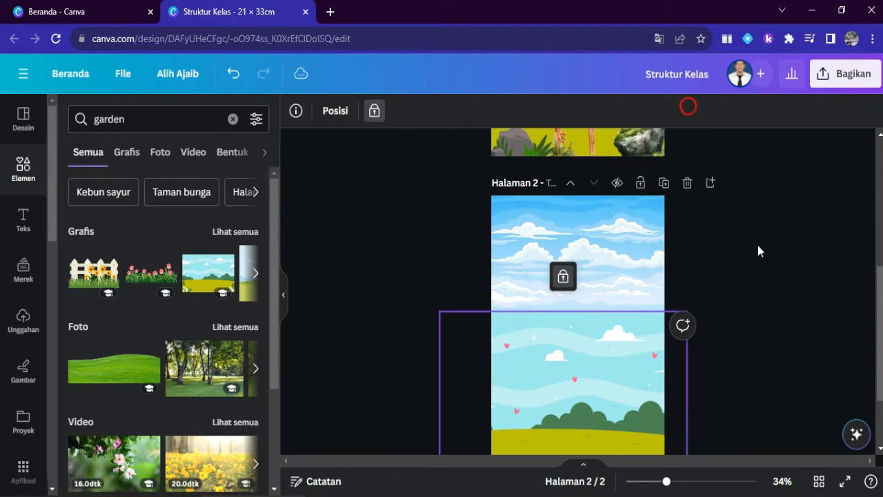
pyautogui.click(764, 286)
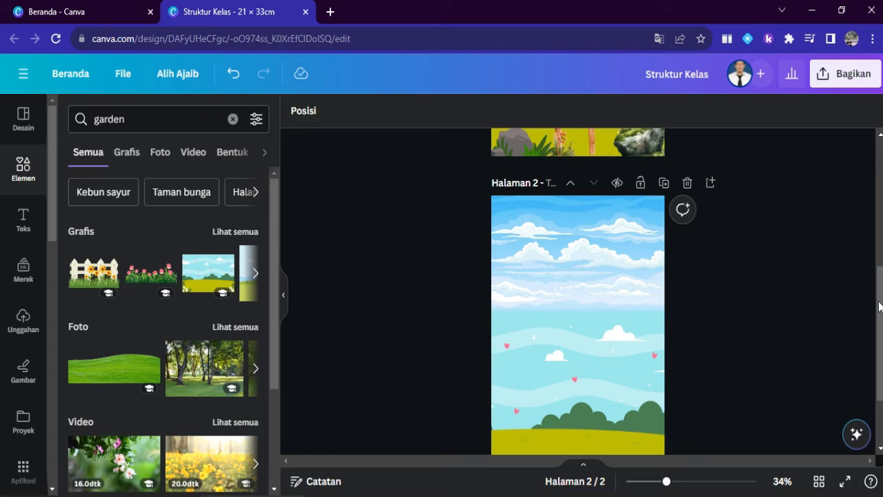
# - Search the elements for "wooden board" and show all matching graphics
pyautogui.moveTo(880, 307); pyautogui.dragTo(873, 172)
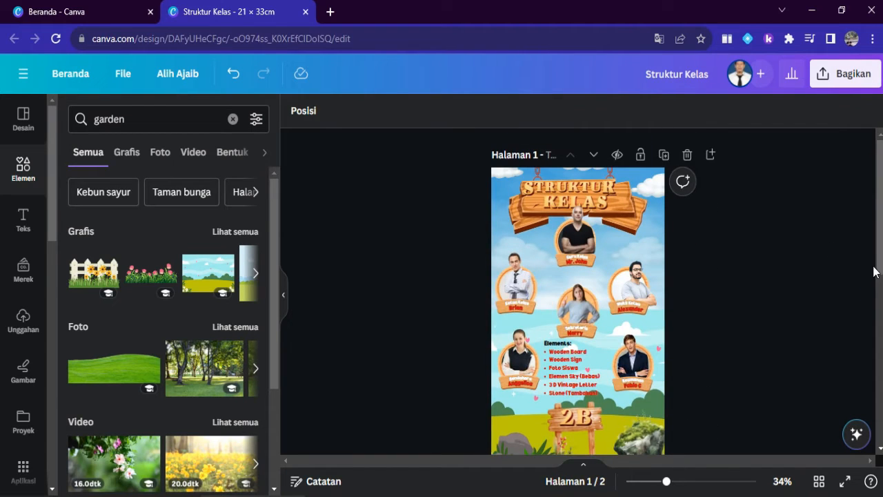
pyautogui.scroll(-3, 873, 271)
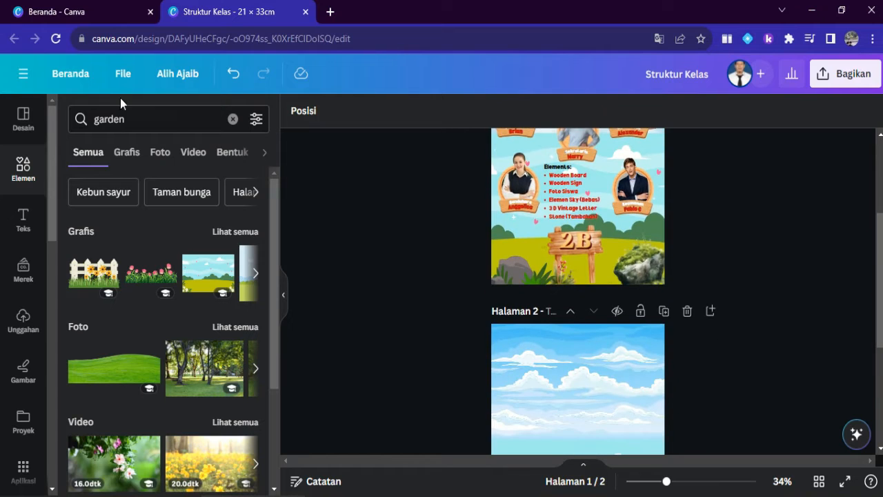
pyautogui.click(232, 119)
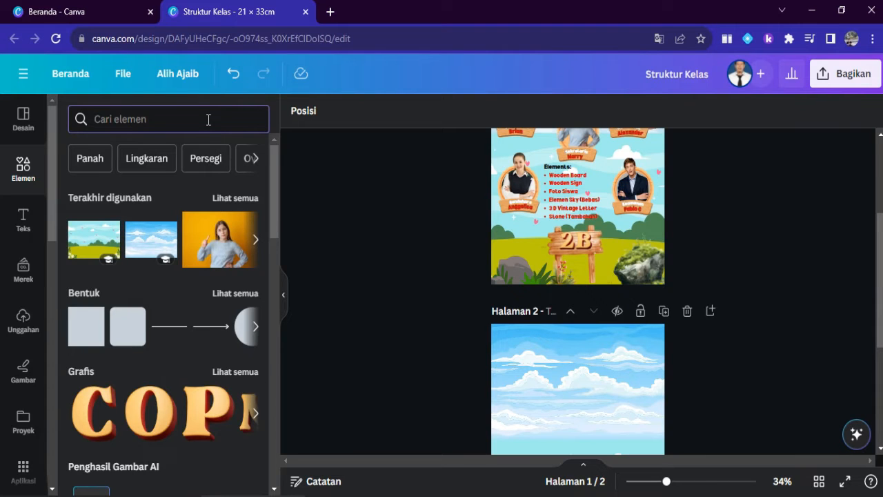
pyautogui.write('wooe')
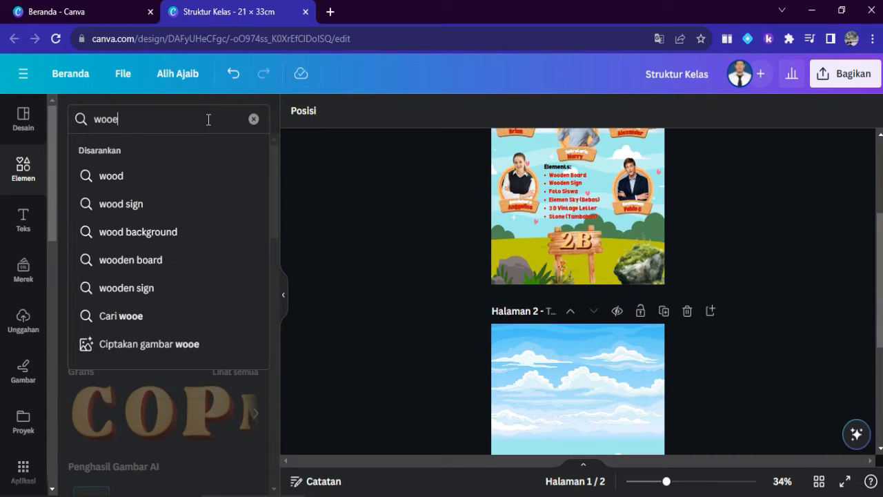
pyautogui.press('BackSpace')
pyautogui.write('den board')
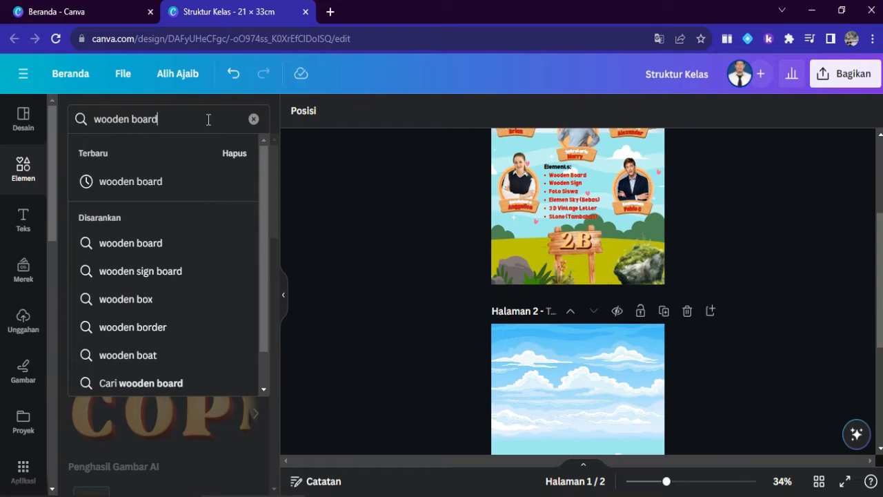
pyautogui.press('Return')
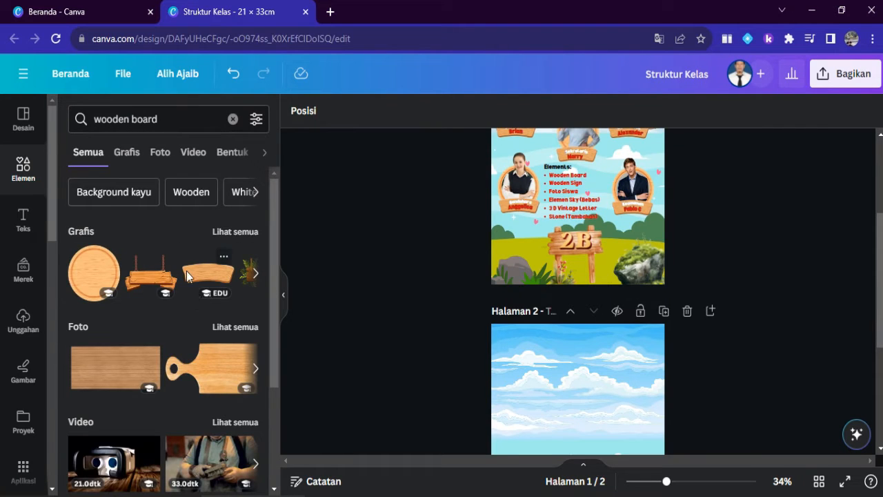
pyautogui.click(235, 233)
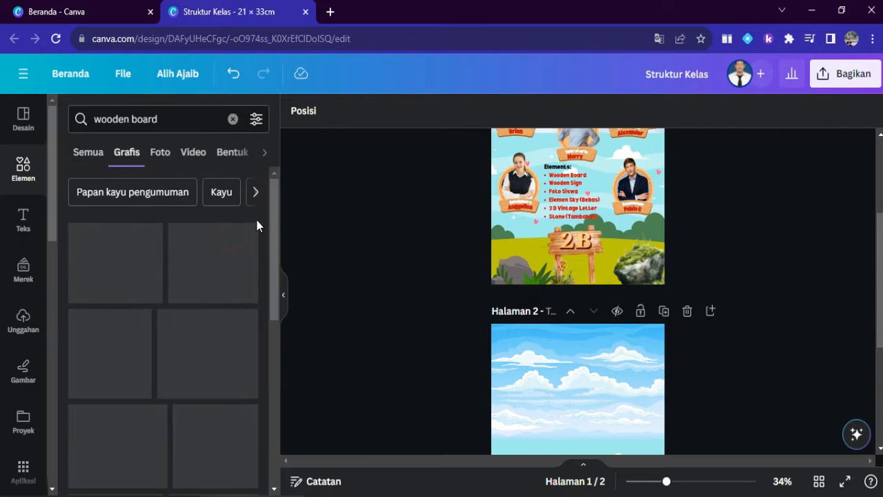
# - Insert the wooden sign hanging from chains and move it onto the upper part of page 2
pyautogui.moveTo(271, 207)
pyautogui.mouseDown()
pyautogui.moveTo(273, 302)
pyautogui.moveTo(268, 221)
pyautogui.mouseUp()
pyautogui.click(156, 269)
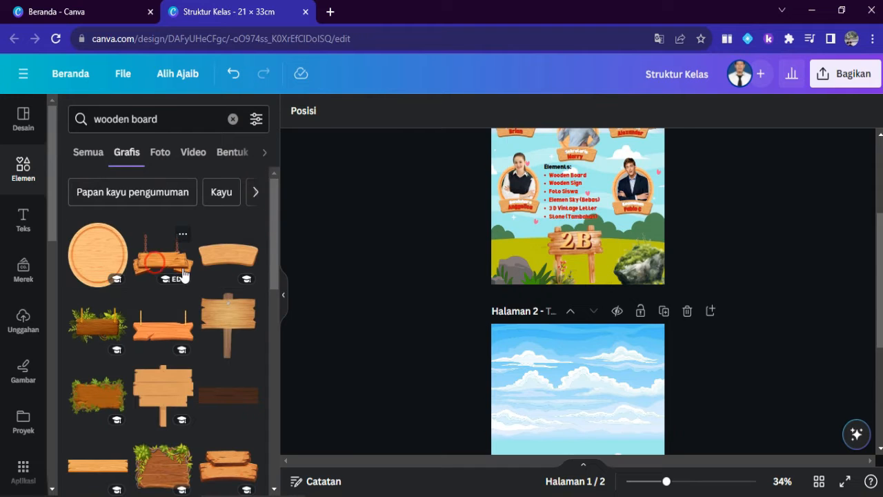
pyautogui.moveTo(620, 177); pyautogui.dragTo(602, 408)
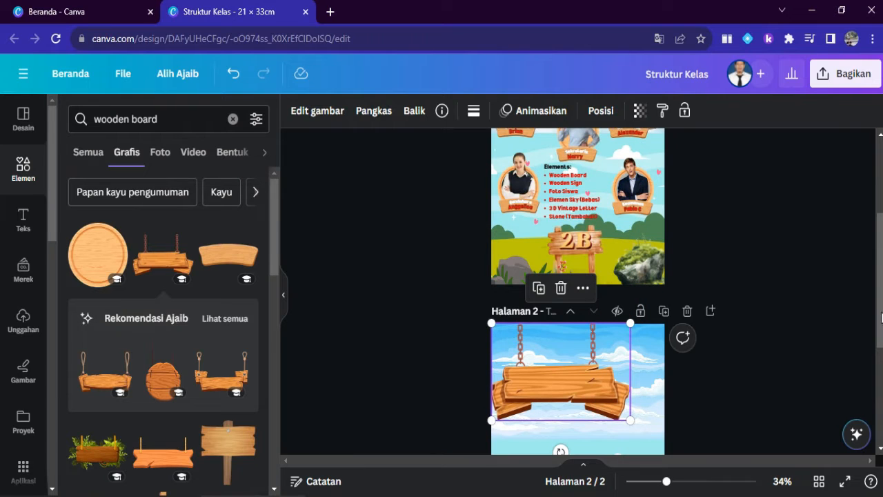
pyautogui.moveTo(881, 318); pyautogui.dragTo(879, 366)
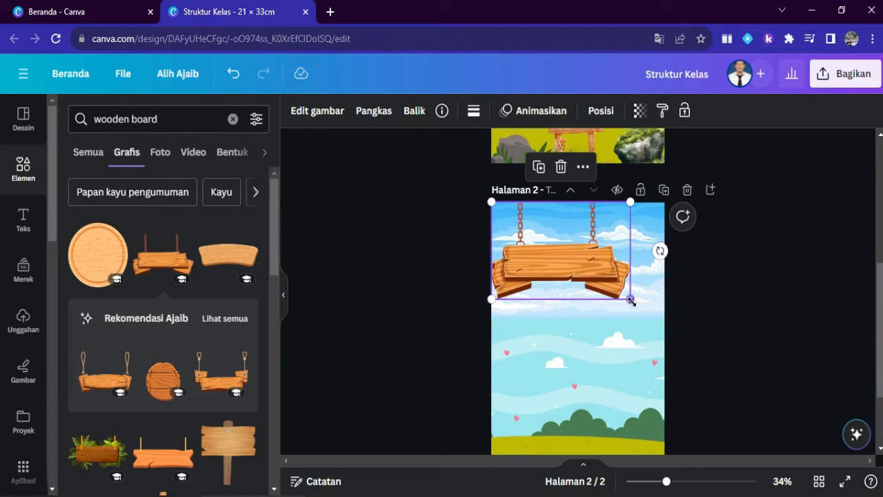
# - Shrink the hanging sign to under half the page width and centre it at the top edge of page 2
pyautogui.moveTo(630, 301); pyautogui.dragTo(562, 257)
pyautogui.moveTo(540, 228); pyautogui.dragTo(589, 213)
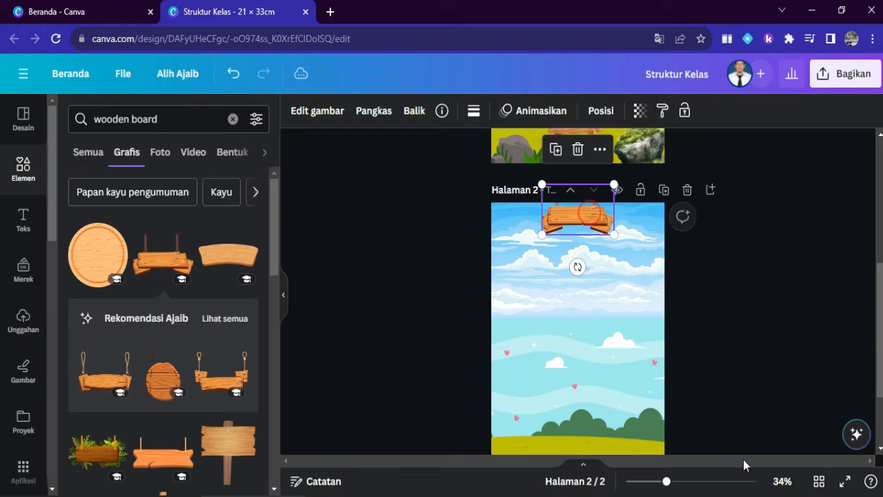
pyautogui.moveTo(666, 481); pyautogui.dragTo(685, 483)
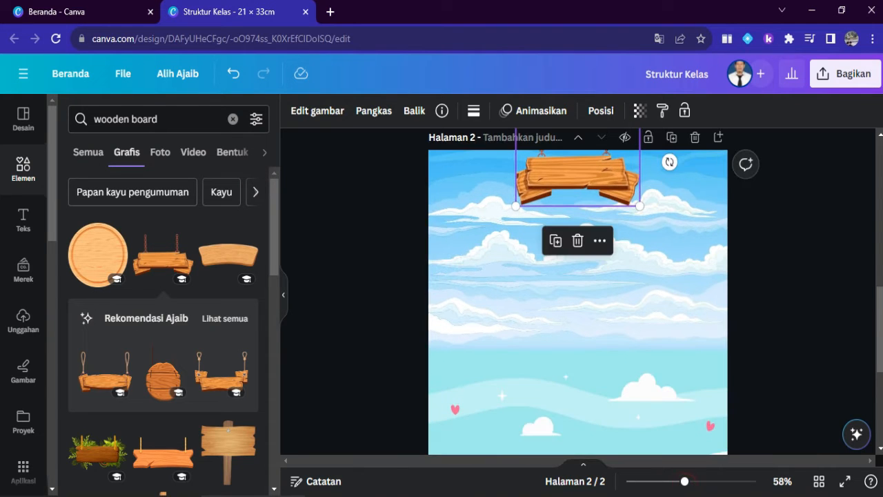
pyautogui.scroll(3, 578, 290)
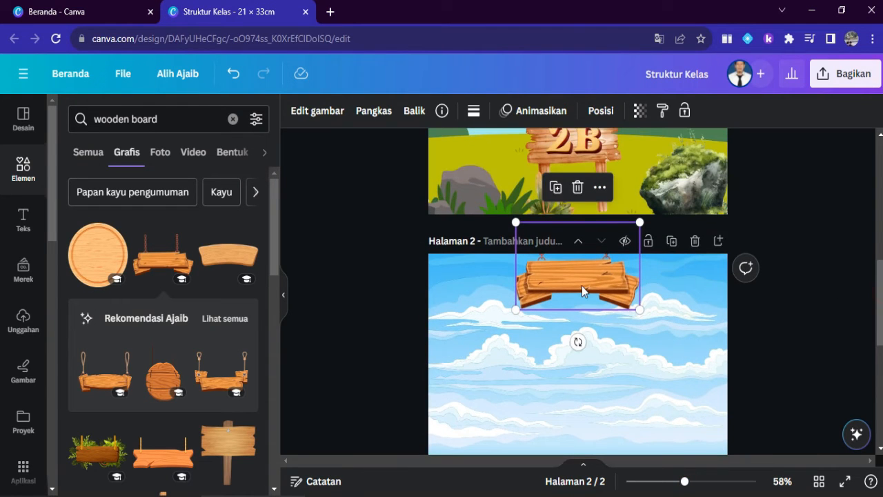
pyautogui.click(722, 379)
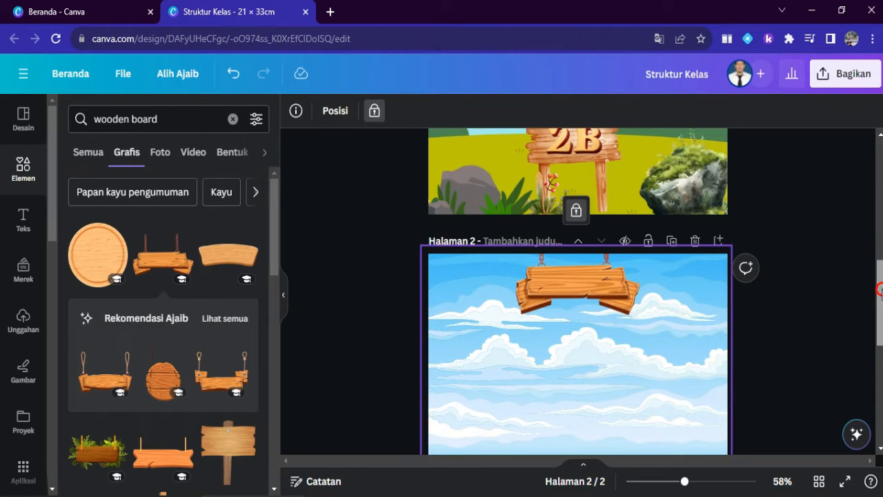
pyautogui.scroll(2, 881, 293)
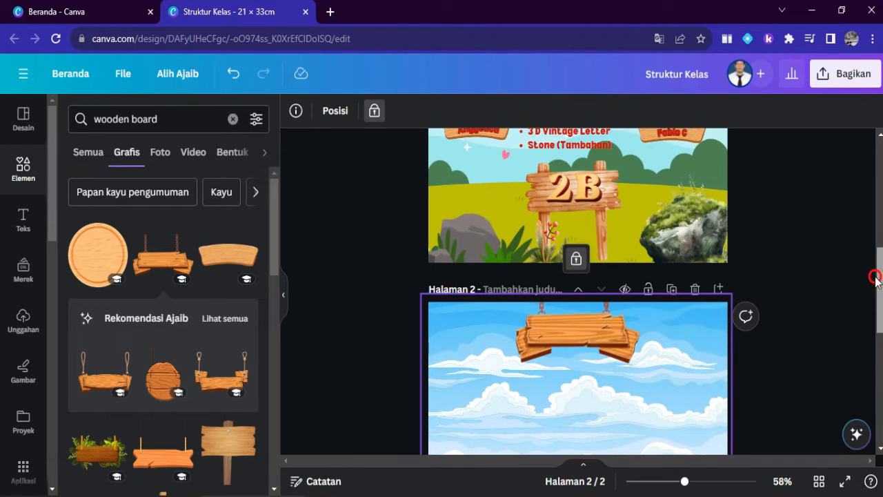
# - Insert the round wooden board and place it on page 2 below the hanging sign, toward the page's left side
pyautogui.click(84, 257)
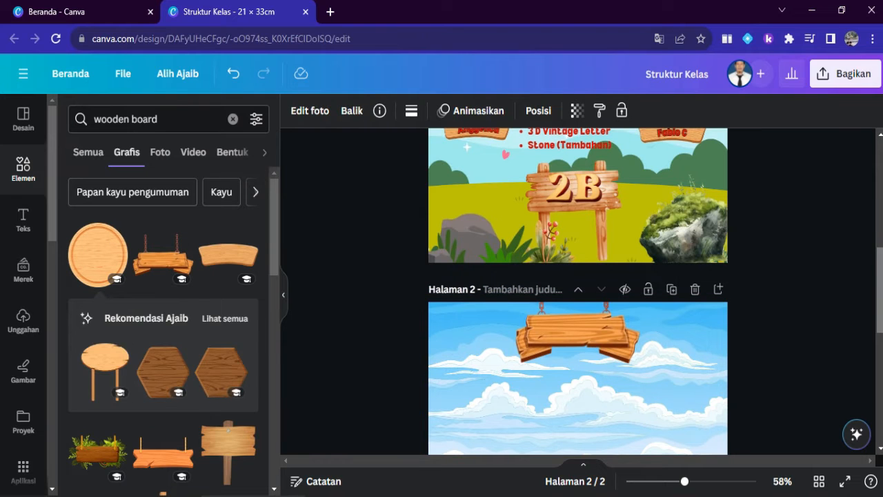
pyautogui.moveTo(878, 288); pyautogui.dragTo(858, 349)
pyautogui.moveTo(584, 311); pyautogui.dragTo(502, 177)
pyautogui.moveTo(879, 364); pyautogui.dragTo(873, 343)
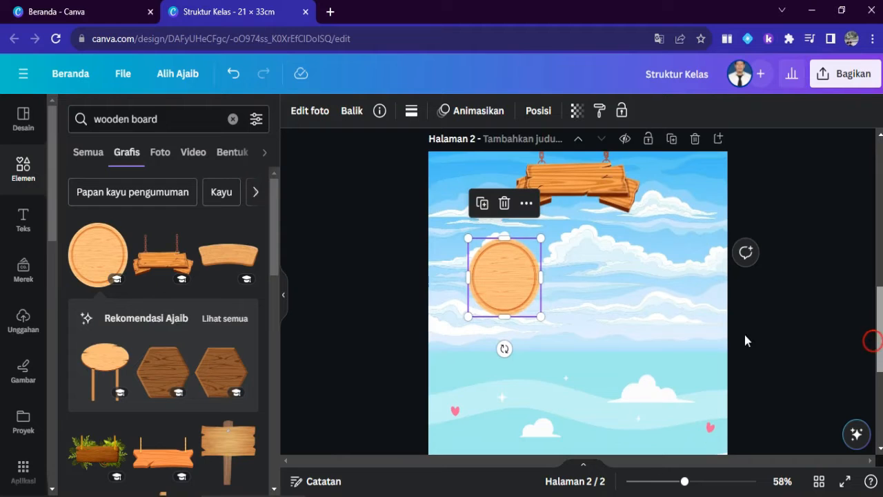
# - Duplicate the round wooden board five times
pyautogui.click(482, 203)
pyautogui.click(485, 205)
pyautogui.click(485, 202)
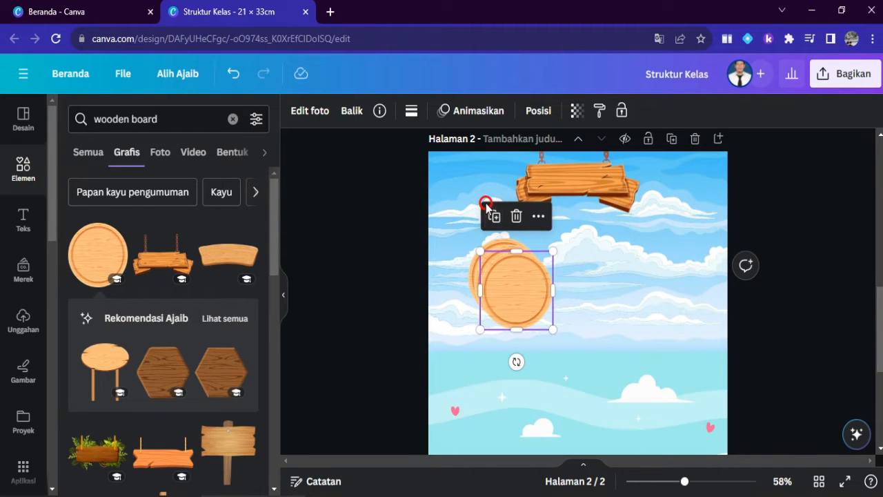
pyautogui.click(491, 216)
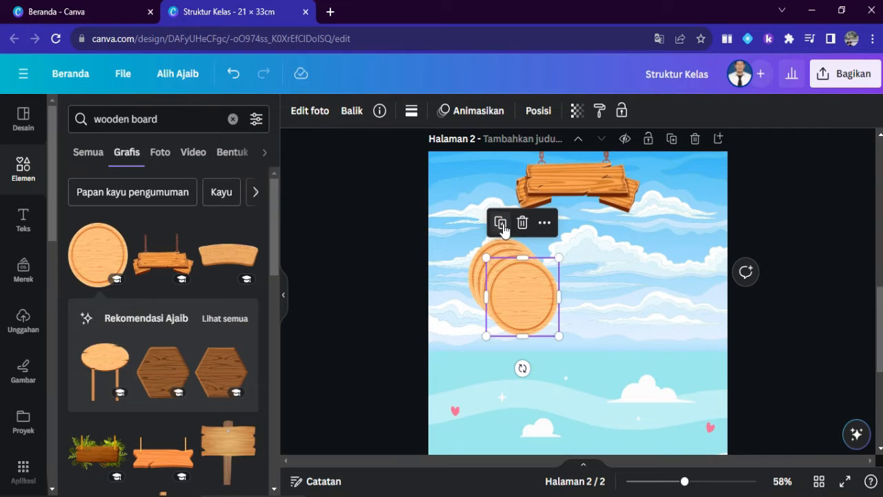
pyautogui.click(504, 223)
pyautogui.click(505, 229)
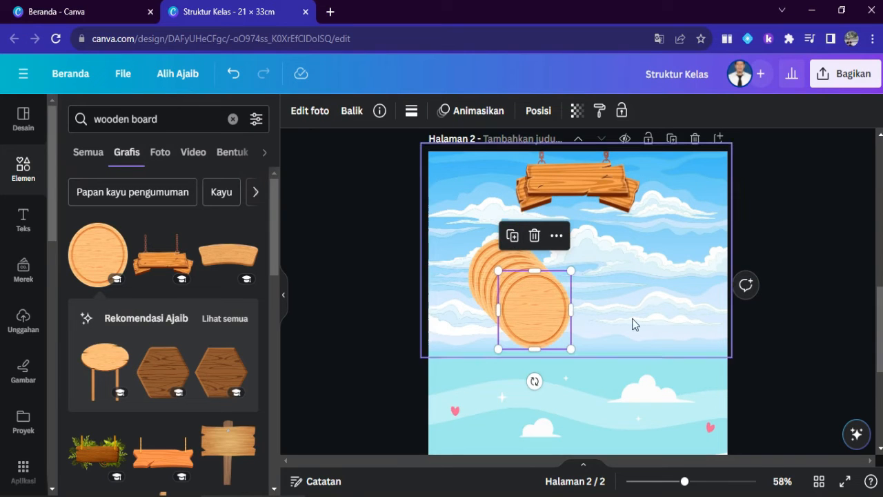
# - Spread the six round boards over page 2, two in the centre column below the hanging sign and two down each side
pyautogui.moveTo(547, 319); pyautogui.dragTo(680, 317)
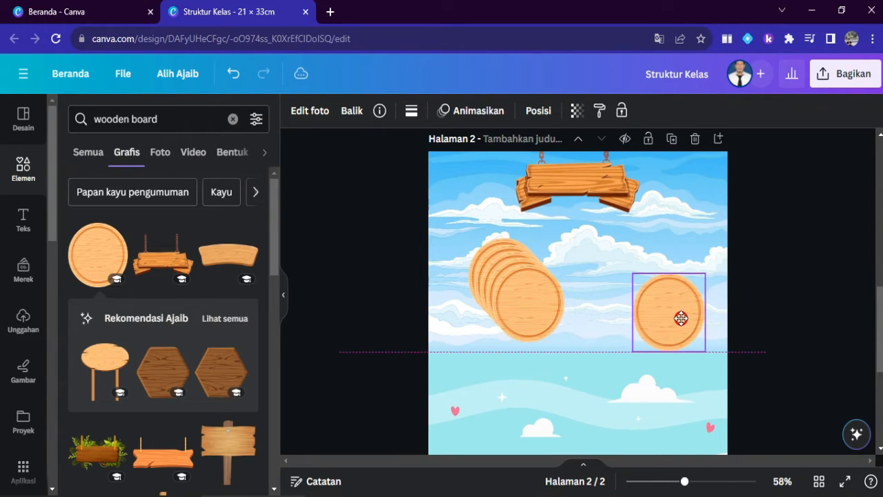
pyautogui.moveTo(534, 314); pyautogui.dragTo(482, 414)
pyautogui.moveTo(530, 293); pyautogui.dragTo(587, 239)
pyautogui.scroll(-3, 577, 289)
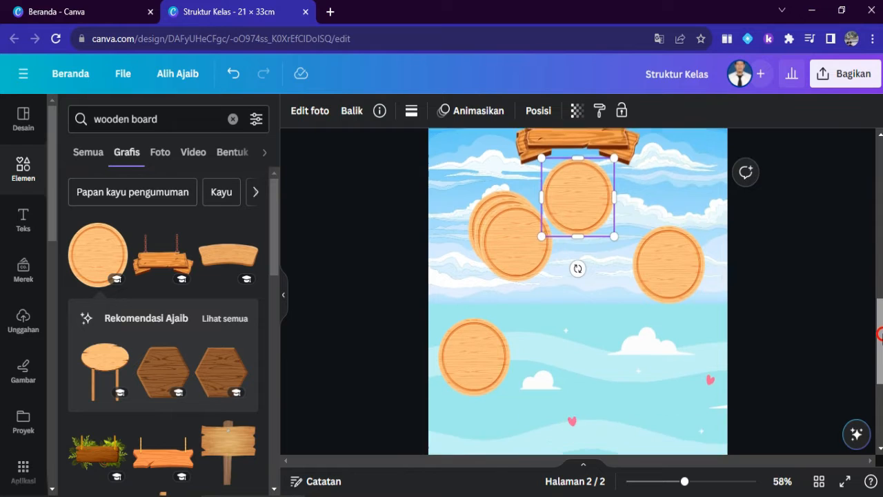
pyautogui.moveTo(510, 189); pyautogui.dragTo(658, 318)
pyautogui.moveTo(518, 197); pyautogui.dragTo(578, 258)
pyautogui.click(807, 343)
pyautogui.moveTo(500, 179); pyautogui.dragTo(494, 212)
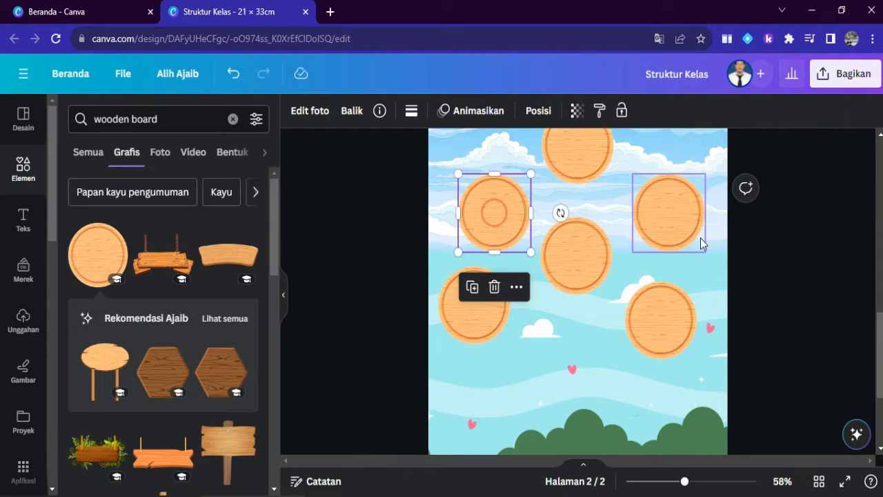
pyautogui.click(687, 226)
pyautogui.moveTo(687, 226); pyautogui.dragTo(682, 230)
pyautogui.click(825, 297)
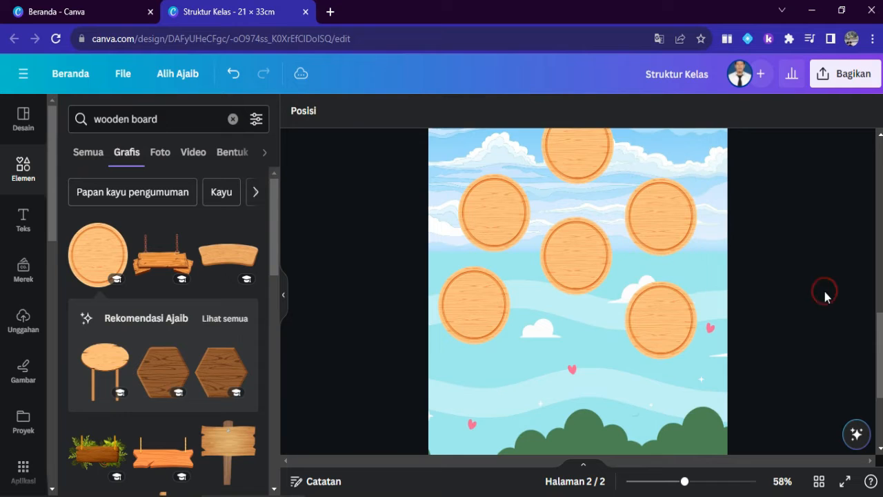
# - Lower the bottom pair of round boards to the same height, one on each side just above the bushes
pyautogui.scroll(-4, 780, 294)
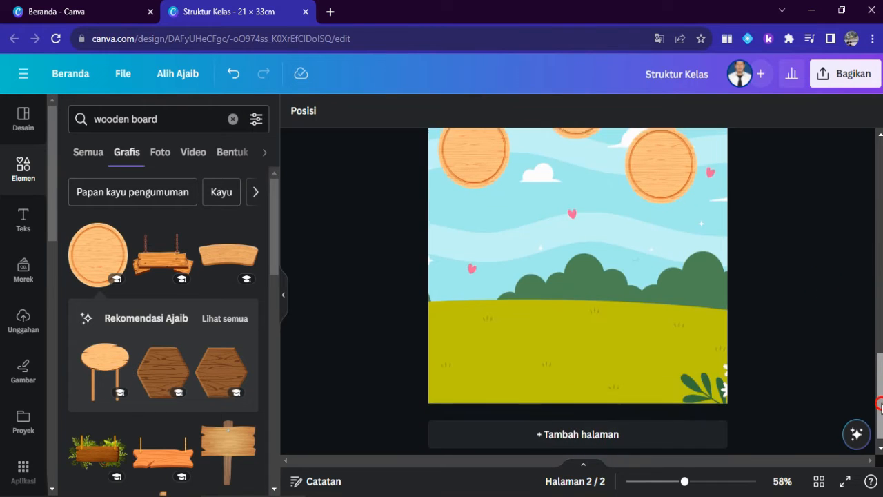
pyautogui.moveTo(478, 160); pyautogui.dragTo(487, 222)
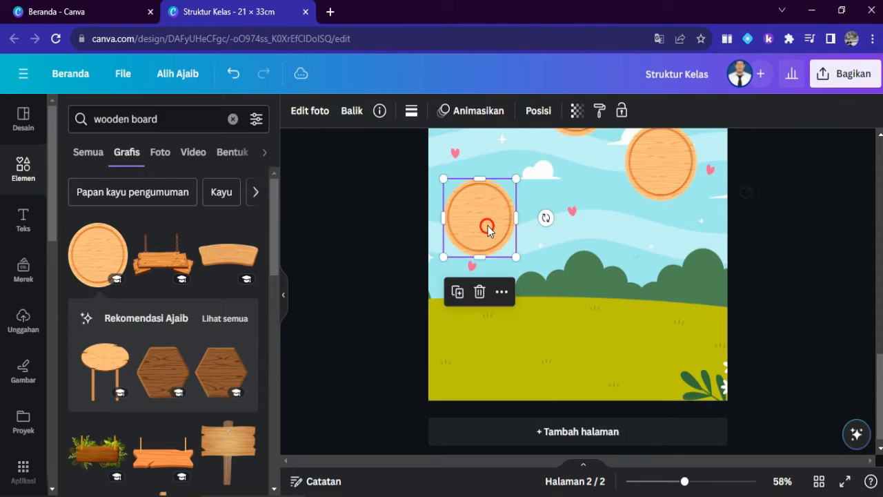
pyautogui.moveTo(690, 168); pyautogui.dragTo(687, 225)
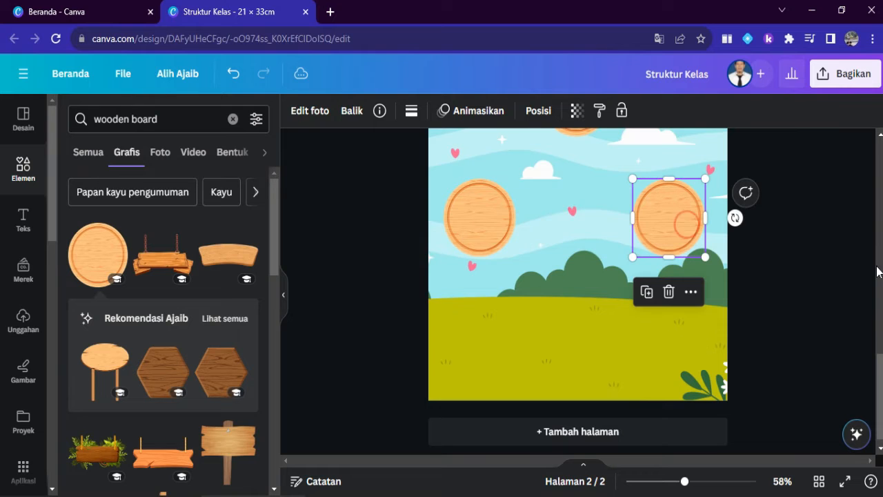
# - Move the upper left and right round boards outward and down so they sit level on either side of the middle board
pyautogui.moveTo(878, 363); pyautogui.dragTo(878, 308)
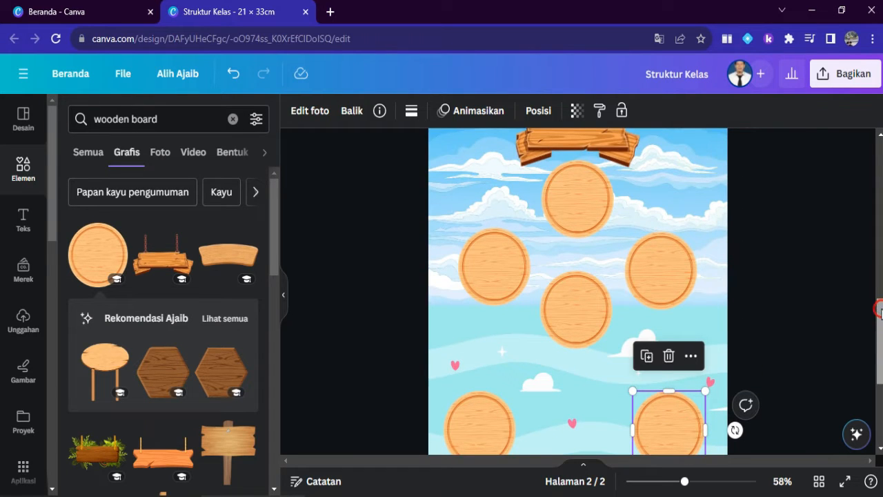
pyautogui.click(467, 282)
pyautogui.moveTo(467, 282); pyautogui.dragTo(454, 303)
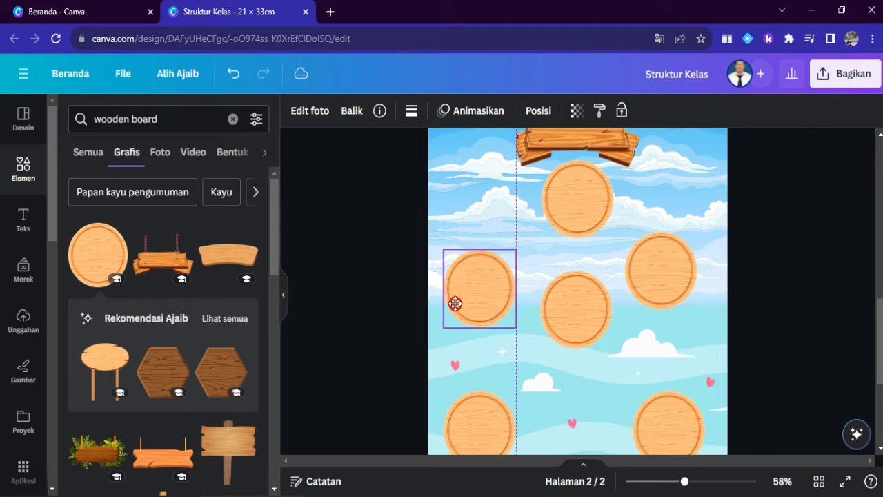
pyautogui.moveTo(687, 256); pyautogui.dragTo(703, 270)
pyautogui.click(797, 296)
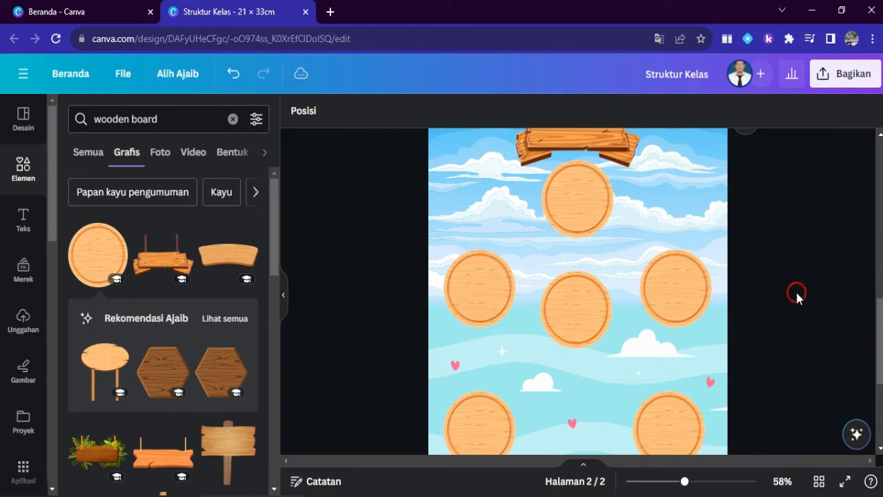
# - Insert the curved wooden plank, widen it beyond the top round board, and centre it across that board's lower edge
pyautogui.moveTo(879, 319)
pyautogui.mouseDown()
pyautogui.moveTo(879, 387)
pyautogui.moveTo(867, 219)
pyautogui.moveTo(867, 331)
pyautogui.mouseUp()
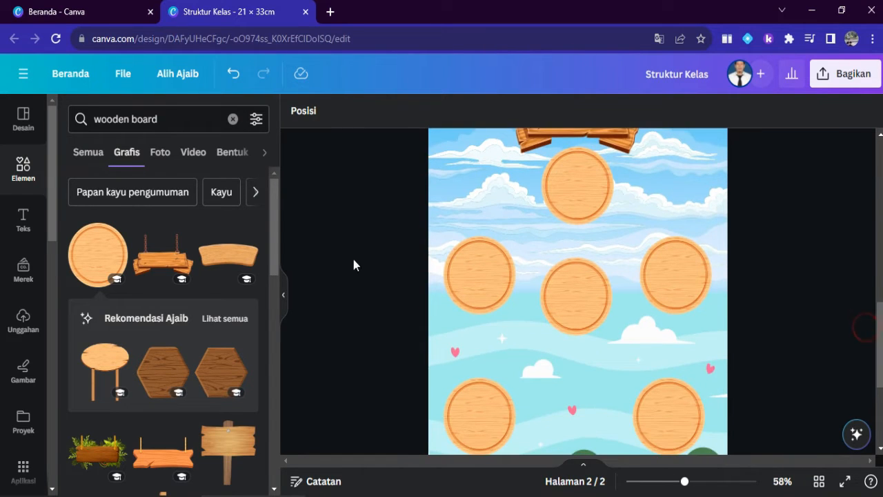
pyautogui.click(216, 257)
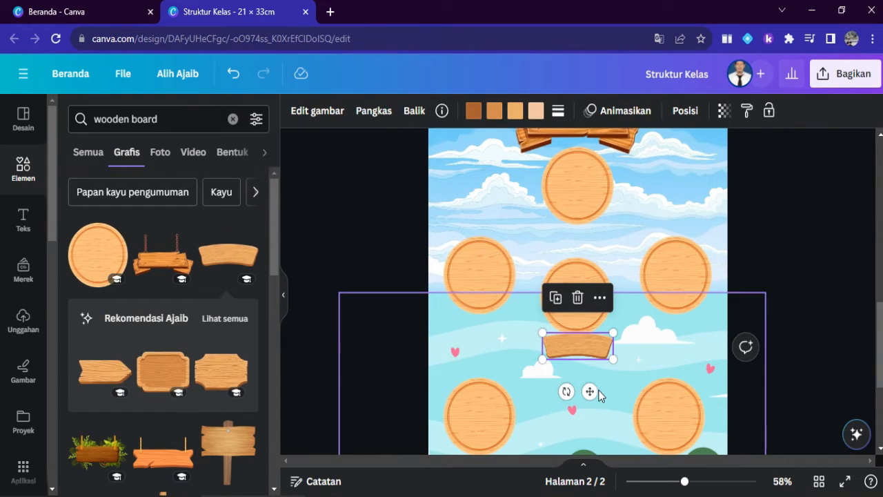
pyautogui.moveTo(585, 391); pyautogui.dragTo(585, 268)
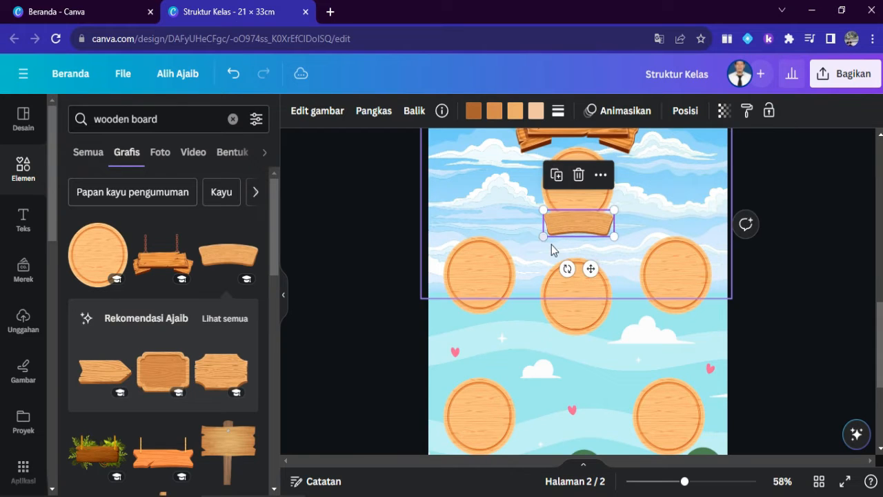
pyautogui.moveTo(544, 237); pyautogui.dragTo(511, 247)
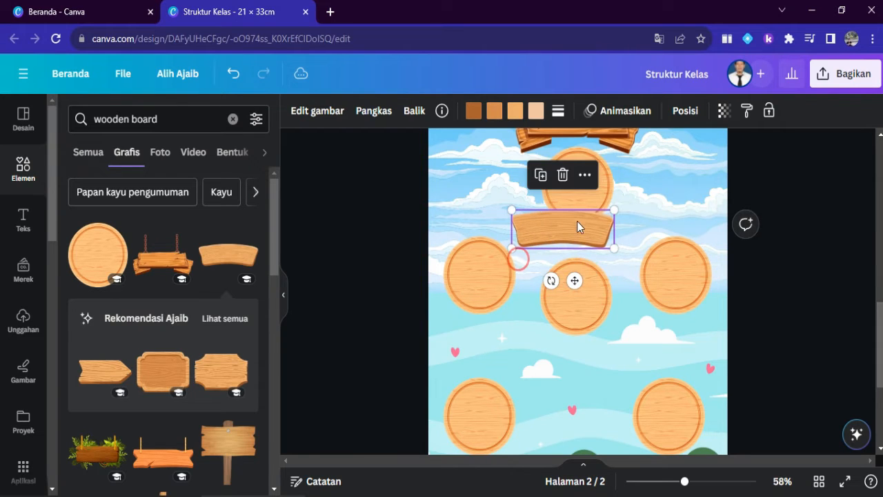
pyautogui.moveTo(571, 234)
pyautogui.mouseDown()
pyautogui.moveTo(598, 227)
pyautogui.moveTo(586, 226)
pyautogui.mouseUp()
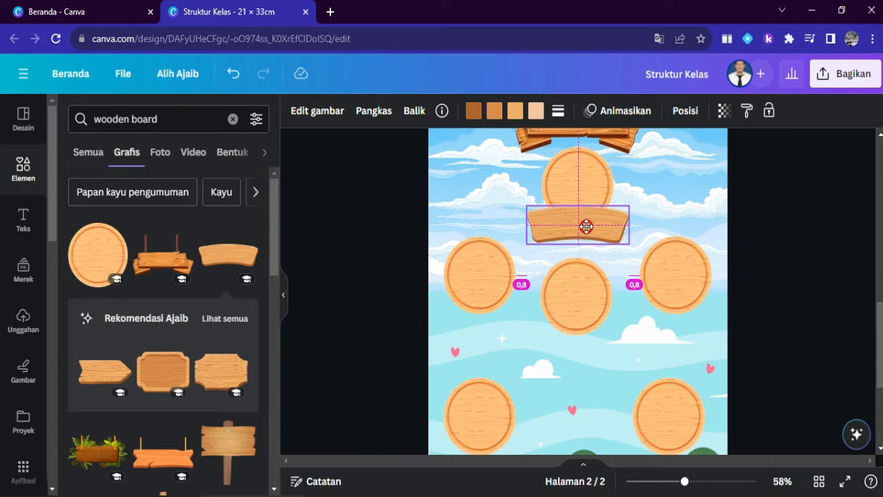
# - Duplicate the top board's curved plank and place a copy across the lower edge of each of the three round boards in the row below
pyautogui.moveTo(585, 226); pyautogui.dragTo(583, 226)
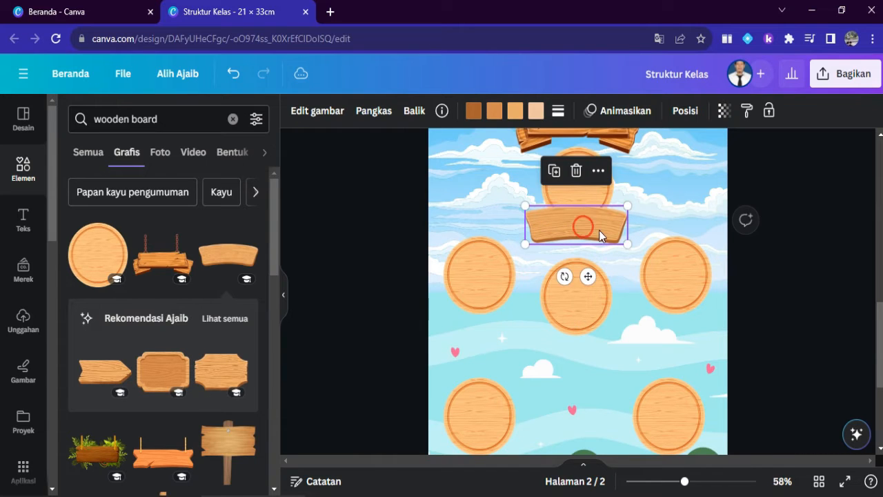
pyautogui.click(826, 284)
pyautogui.click(594, 231)
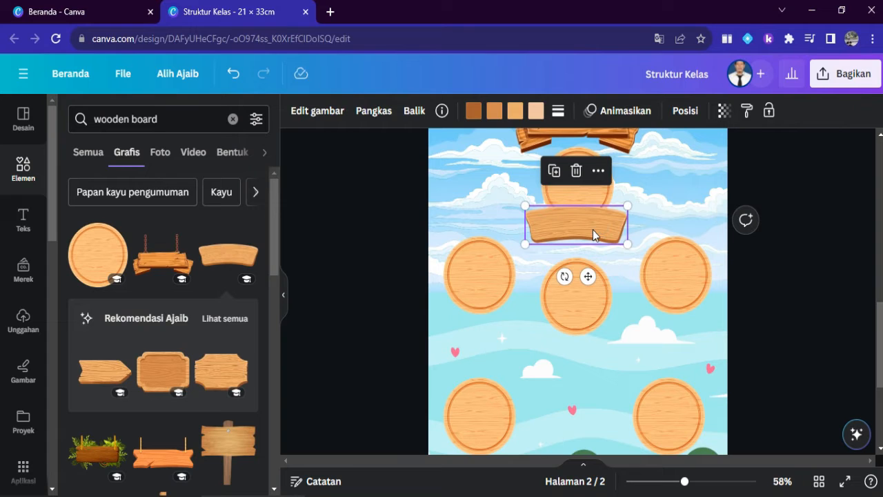
pyautogui.hotkey('ctrl', 'd')
pyautogui.moveTo(592, 231); pyautogui.dragTo(495, 318)
pyautogui.moveTo(526, 211); pyautogui.dragTo(579, 337)
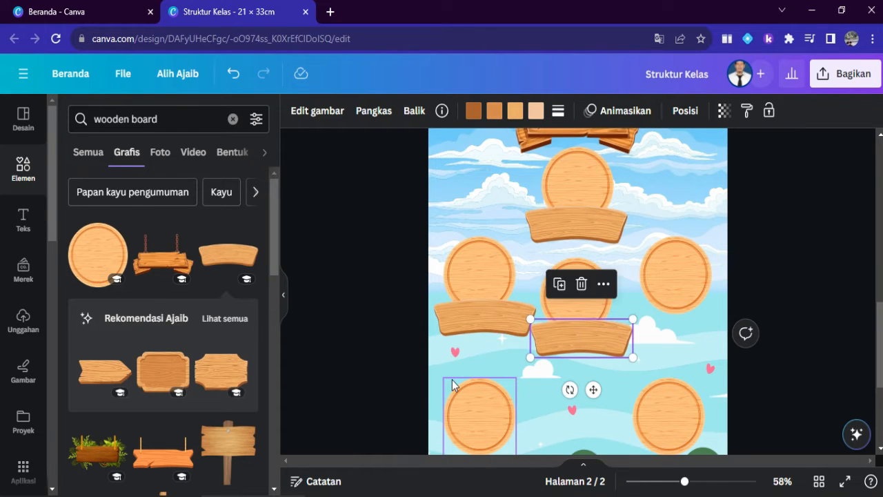
pyautogui.hotkey('ctrl', 'v')
pyautogui.moveTo(569, 231); pyautogui.dragTo(662, 319)
pyautogui.click(794, 311)
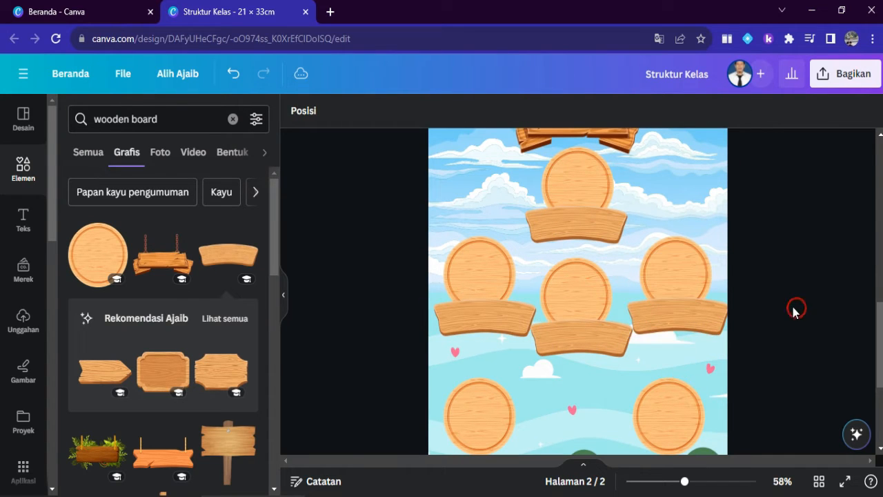
# - Shrink the planks on the left and middle boards of the second row to slightly wider than the boards, and recentre each on its board
pyautogui.moveTo(880, 323)
pyautogui.mouseDown()
pyautogui.moveTo(877, 351)
pyautogui.moveTo(878, 324)
pyautogui.mouseUp()
pyautogui.click(475, 294)
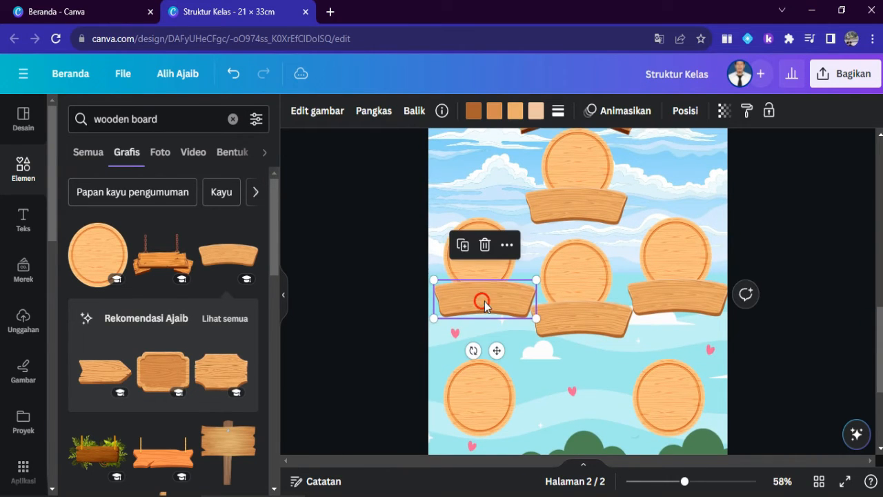
pyautogui.moveTo(537, 318); pyautogui.dragTo(516, 310)
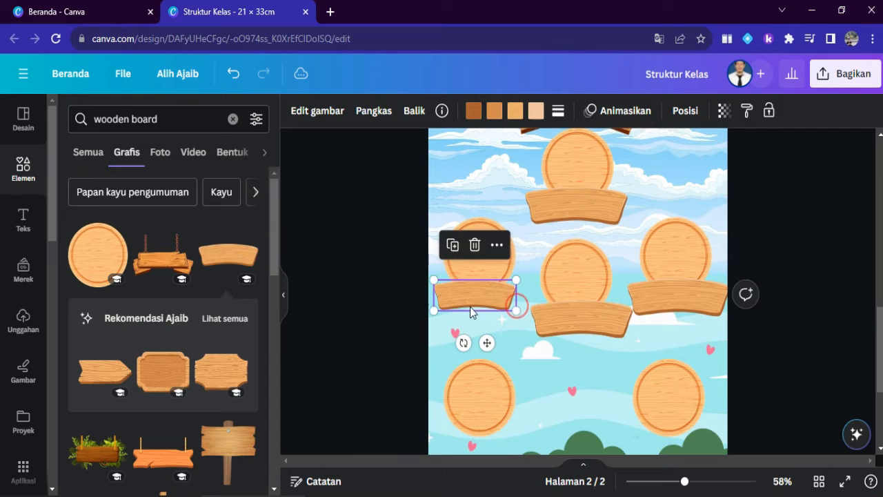
pyautogui.moveTo(488, 343); pyautogui.dragTo(496, 343)
pyautogui.click(576, 321)
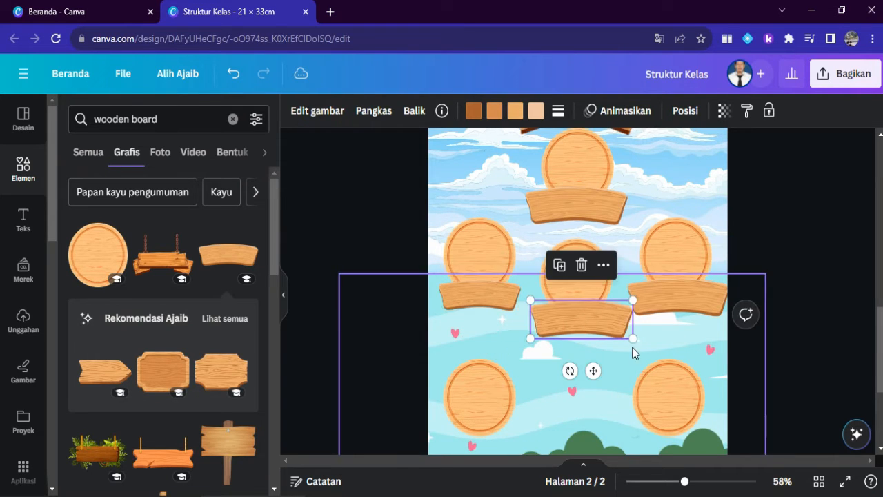
pyautogui.moveTo(631, 338); pyautogui.dragTo(614, 327)
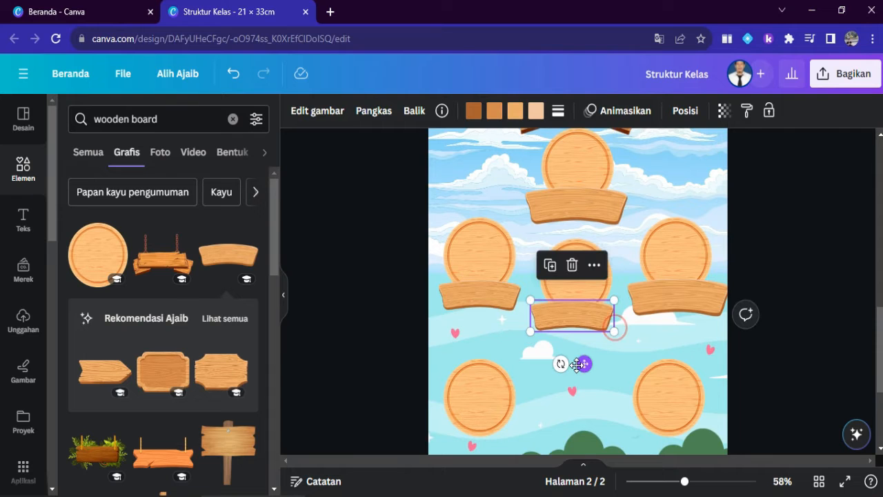
pyautogui.moveTo(582, 363); pyautogui.dragTo(587, 360)
# - Replace the oversized plank on the second row's right board with a copy of the smaller middle plank, centred under the board
pyautogui.click(676, 307)
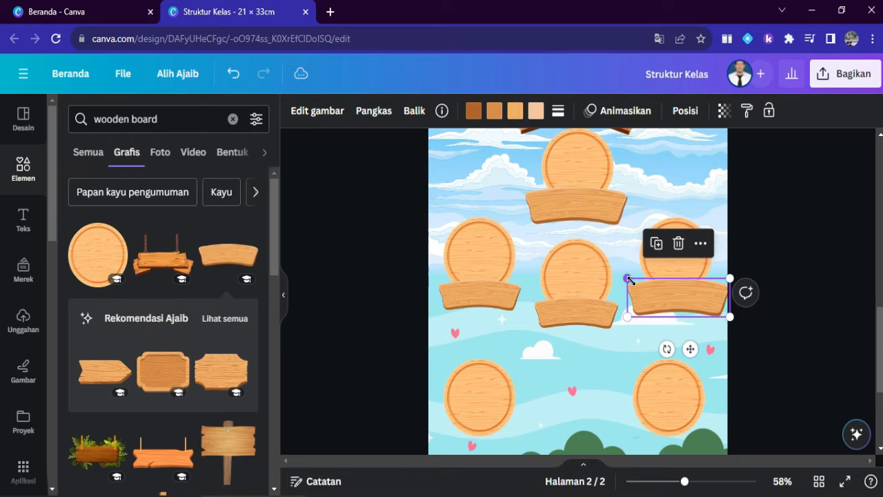
pyautogui.moveTo(629, 279); pyautogui.dragTo(539, 314)
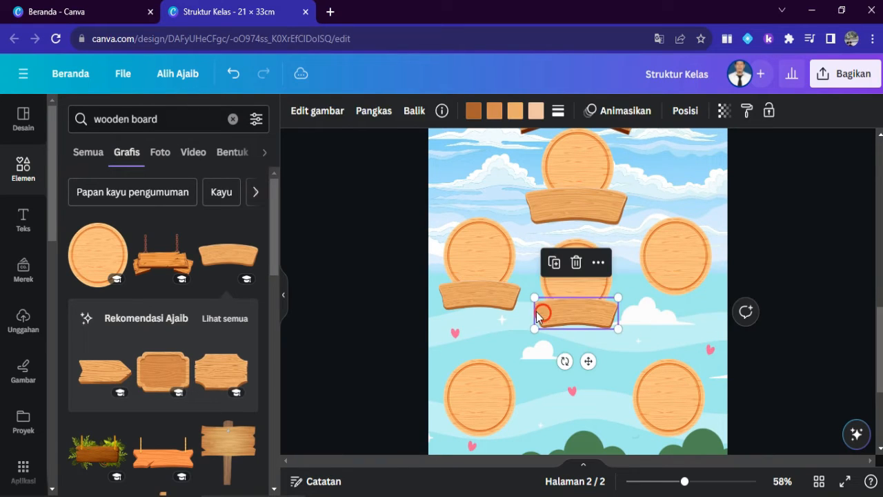
pyautogui.moveTo(587, 361); pyautogui.dragTo(692, 344)
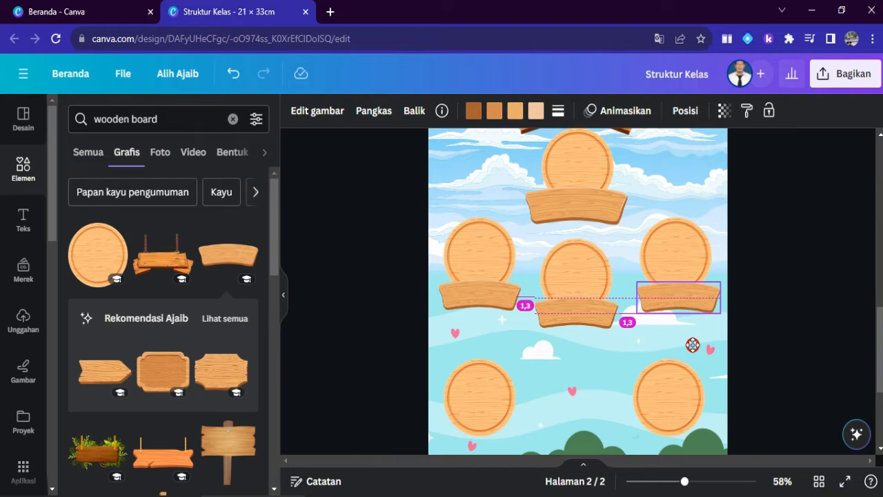
pyautogui.moveTo(692, 344); pyautogui.dragTo(692, 343)
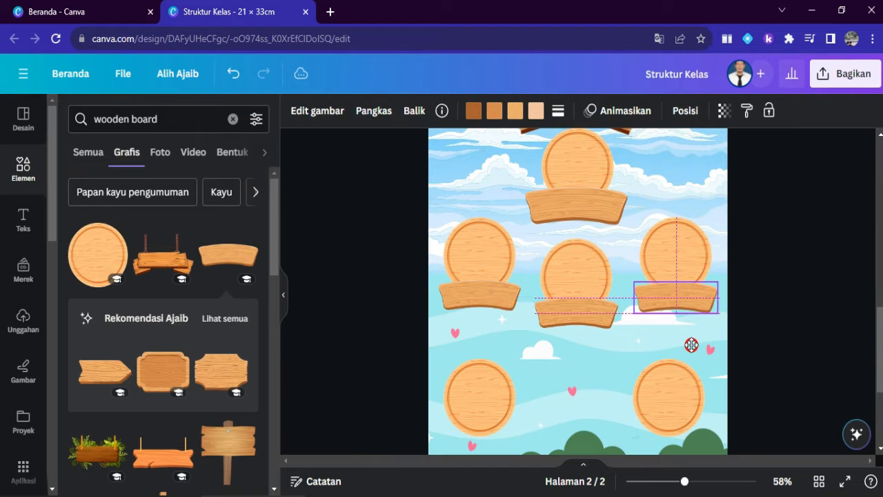
pyautogui.click(764, 342)
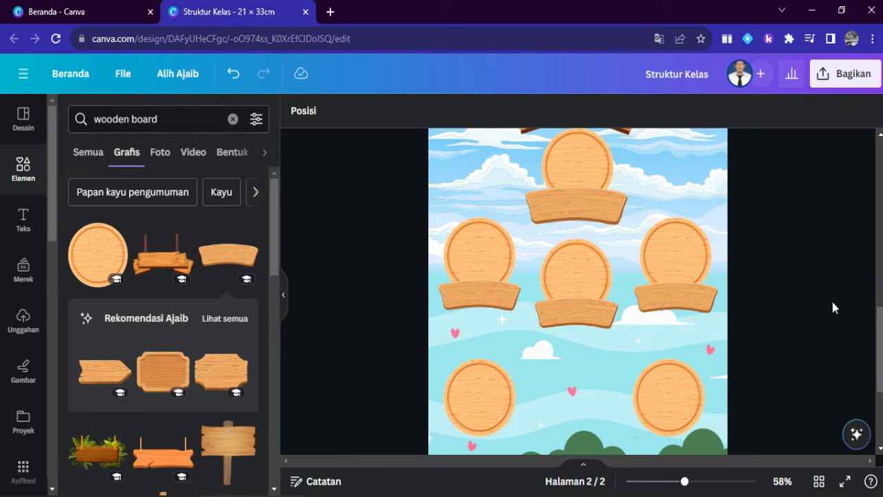
# - Shift the second row's left and right planks slightly outward towards the page edges
pyautogui.moveTo(872, 332); pyautogui.dragTo(873, 349)
pyautogui.moveTo(473, 241); pyautogui.dragTo(462, 243)
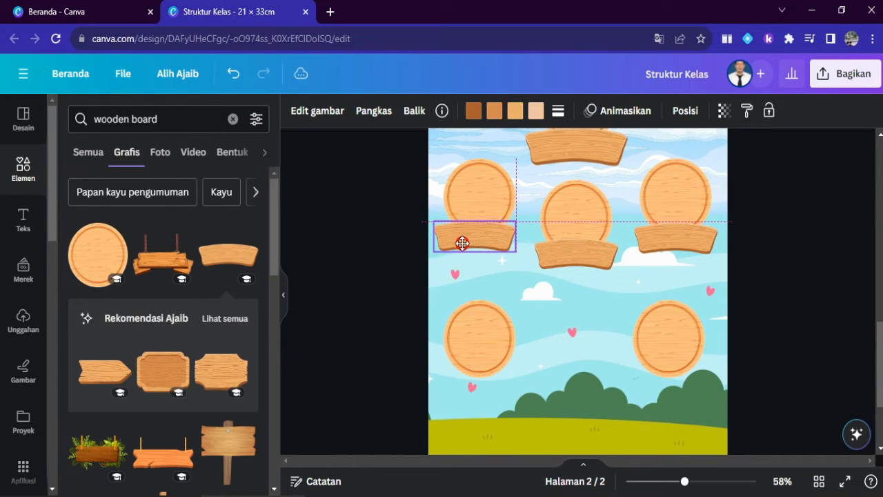
pyautogui.click(824, 321)
pyautogui.click(694, 249)
pyautogui.press('Right')
pyautogui.press('Right')
pyautogui.press('Right')
pyautogui.press('Right')
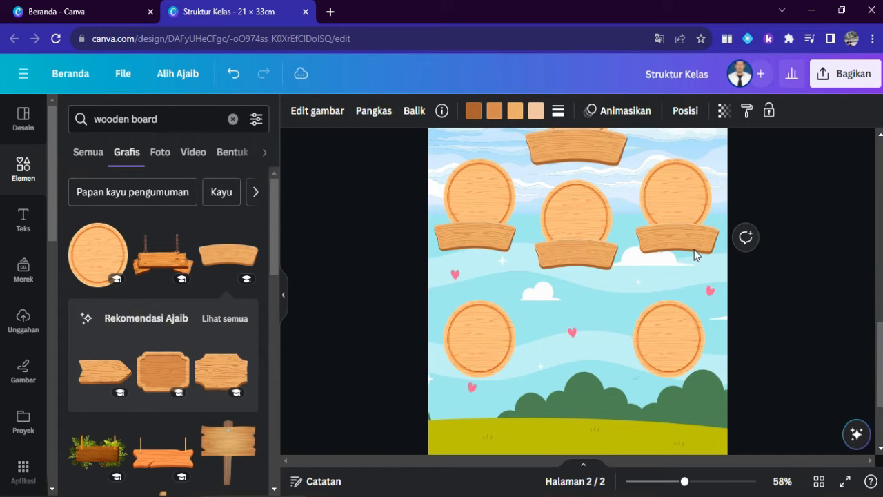
# - Duplicate the second row's middle plank twice and place the copies across the lower edges of the two bottom round boards
pyautogui.click(586, 261)
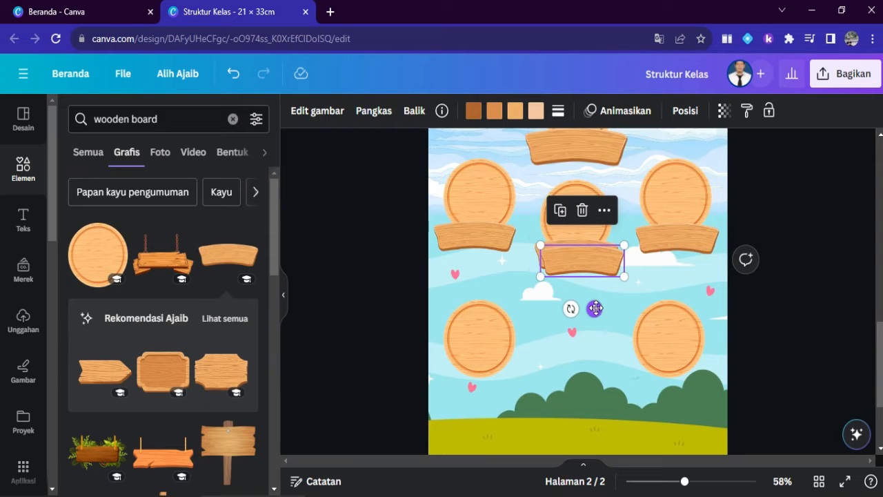
pyautogui.moveTo(588, 306); pyautogui.dragTo(491, 423)
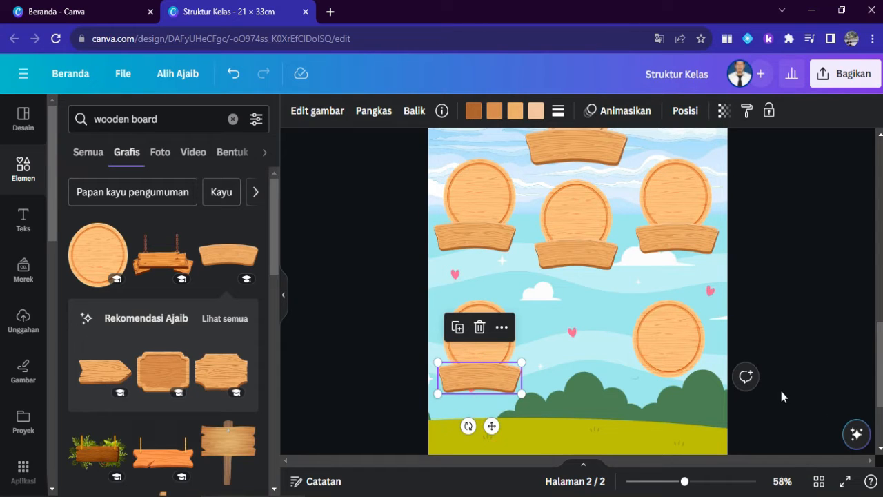
pyautogui.click(611, 266)
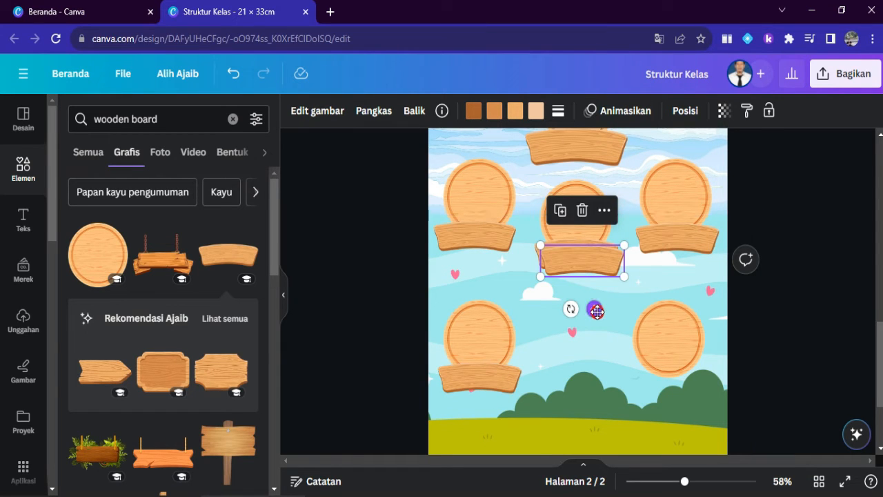
pyautogui.moveTo(593, 309); pyautogui.dragTo(686, 425)
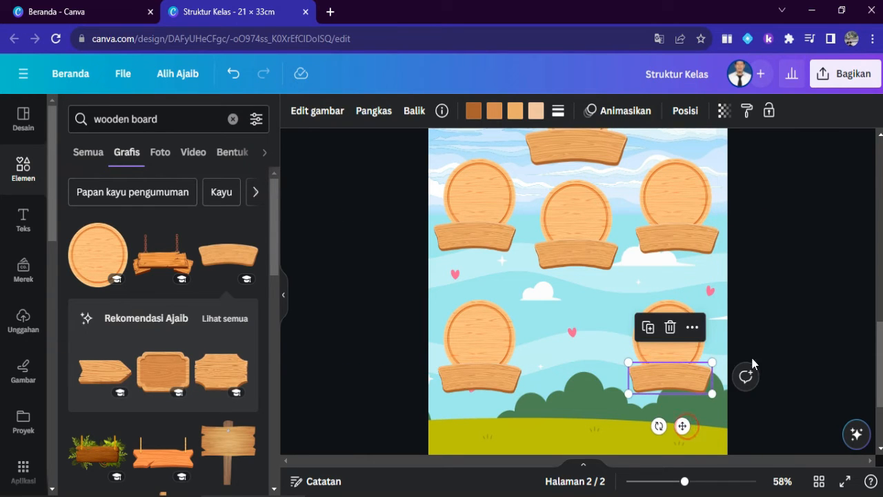
pyautogui.click(781, 322)
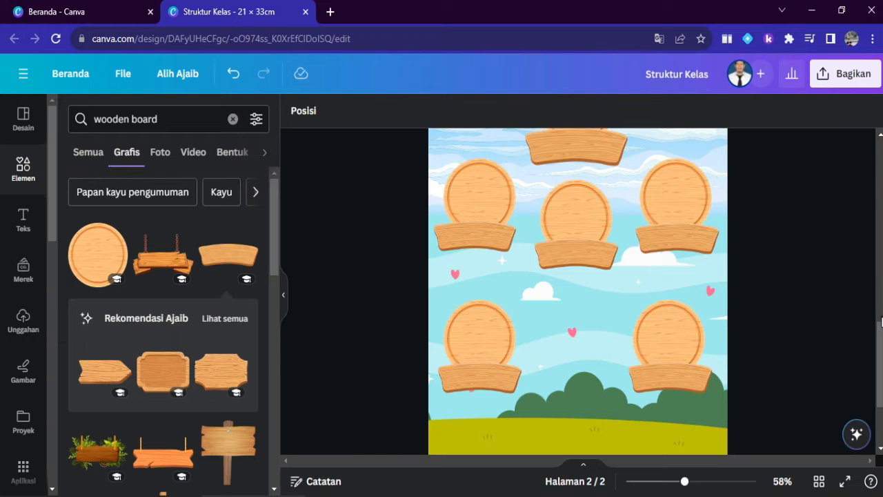
# - Add a subheading text box reading "WALI KELAS" to page 2
pyautogui.moveTo(876, 350); pyautogui.dragTo(868, 371)
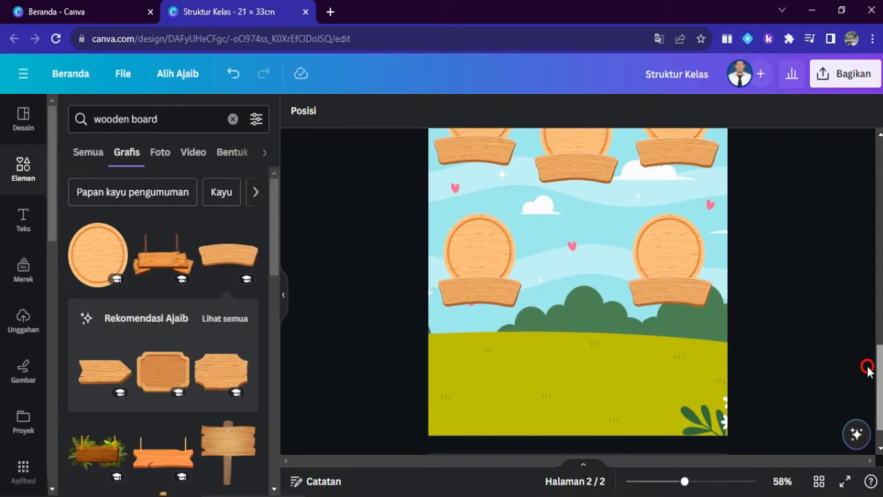
pyautogui.moveTo(868, 371); pyautogui.dragTo(877, 354)
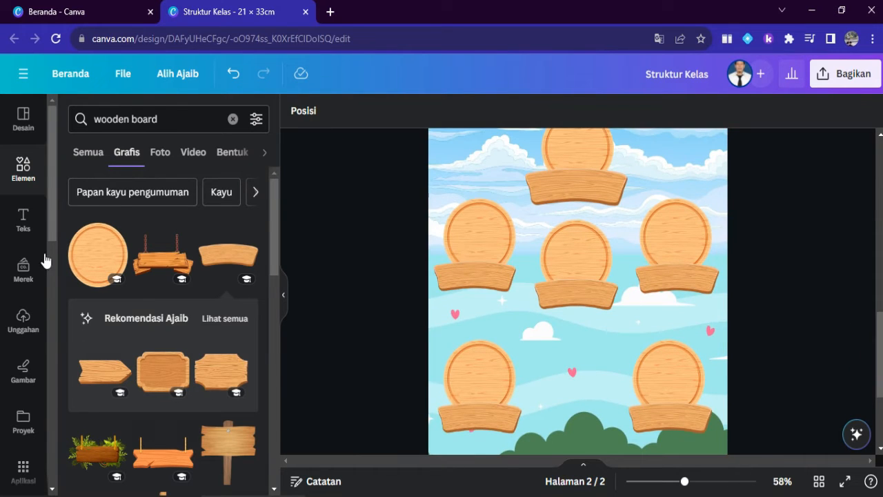
pyautogui.click(18, 224)
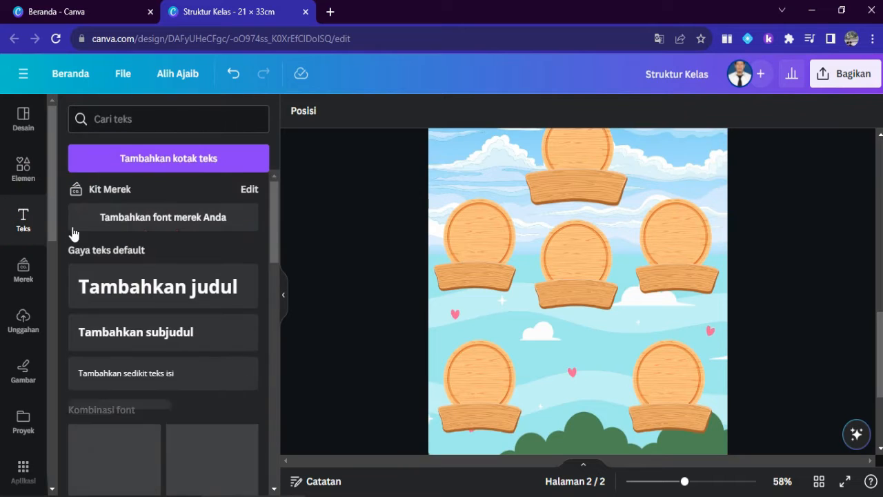
pyautogui.click(168, 337)
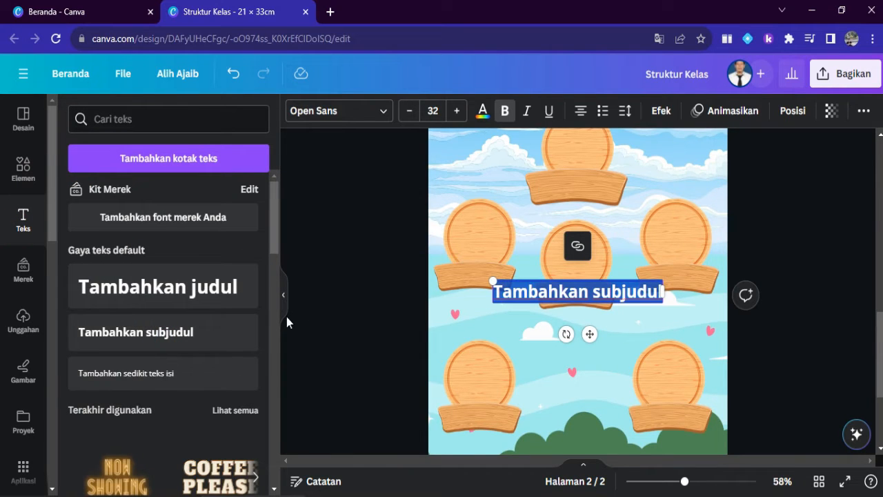
pyautogui.write('a')
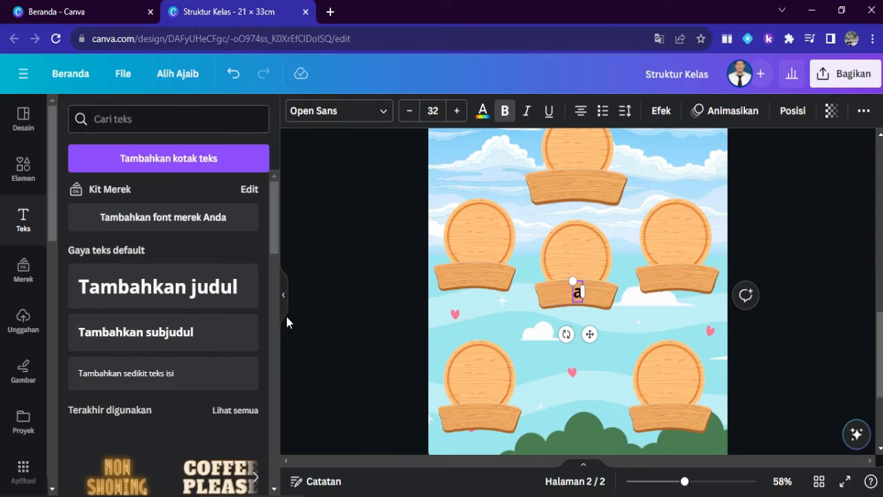
pyautogui.press('BackSpace')
pyautogui.write('A')
pyautogui.press('BackSpace')
pyautogui.write('WA')
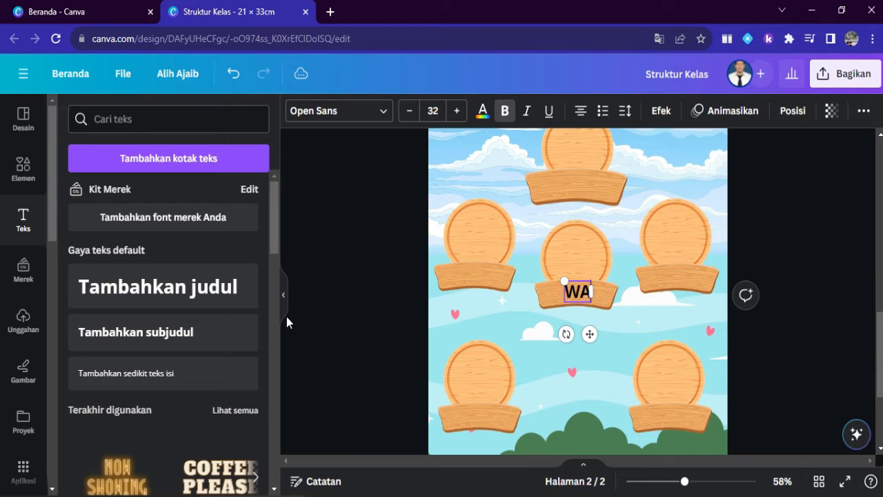
pyautogui.write('LI KELAS')
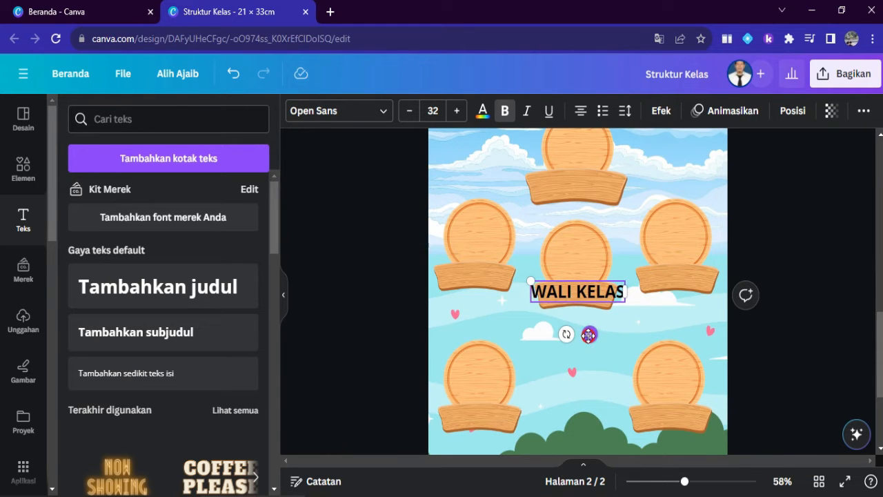
# - Move the WALI KELAS text onto the top plank and set its font to Bernoru SemiCondensed
pyautogui.moveTo(590, 334); pyautogui.dragTo(592, 222)
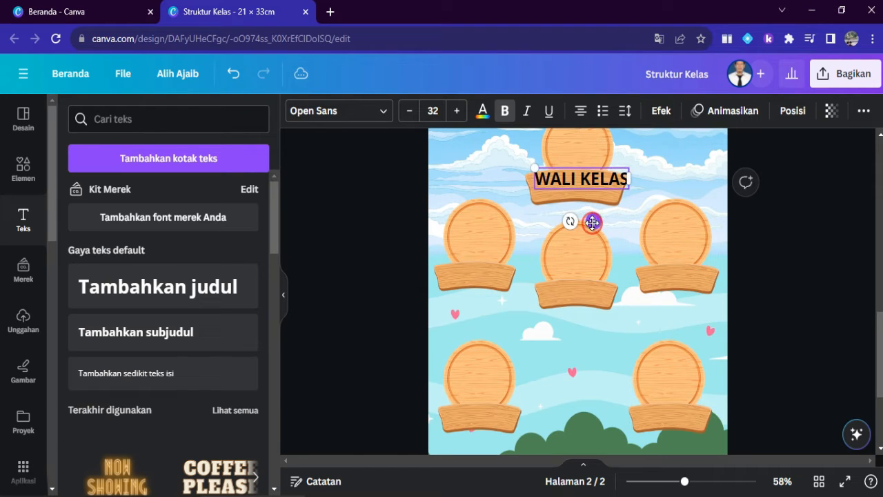
pyautogui.click(384, 116)
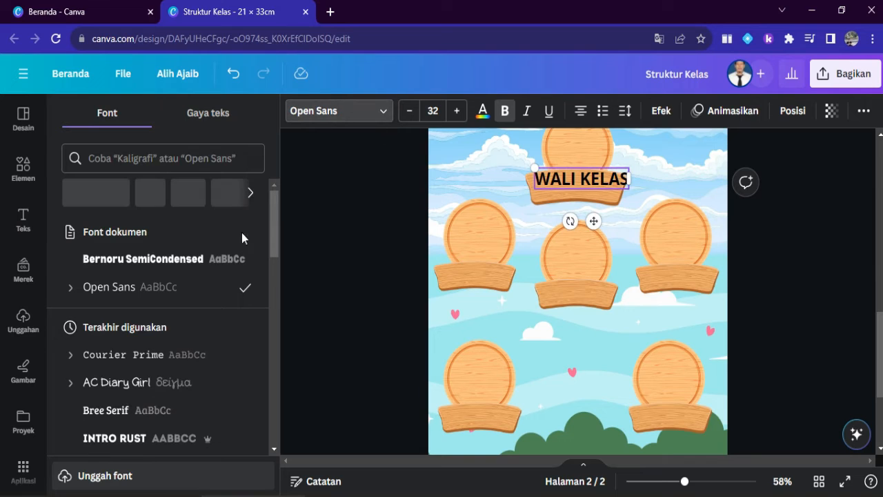
pyautogui.click(208, 259)
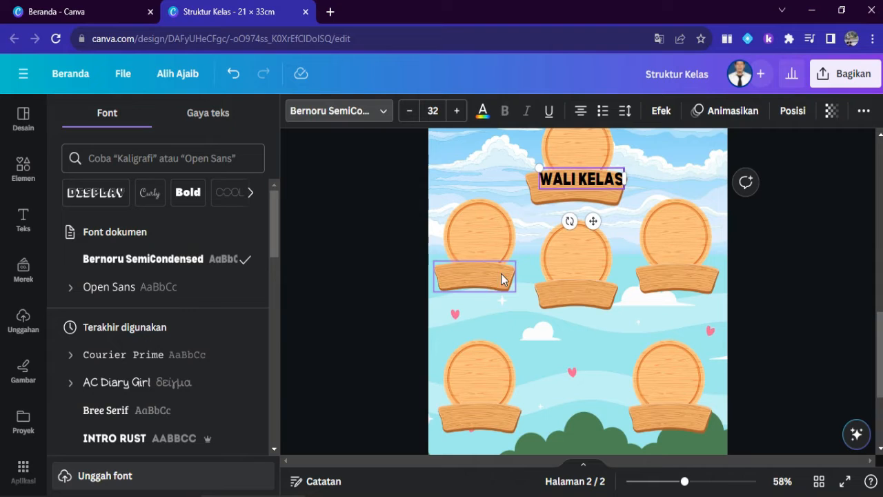
# - Apply the Lengkungkan curve effect to WALI KELAS and enlarge it to size 35.6, positioned over the top plank
pyautogui.click(661, 112)
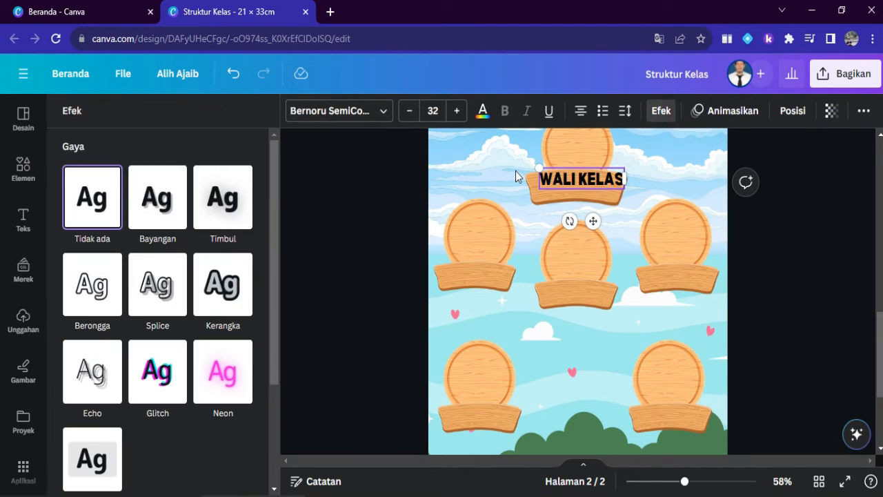
pyautogui.moveTo(273, 240); pyautogui.dragTo(272, 409)
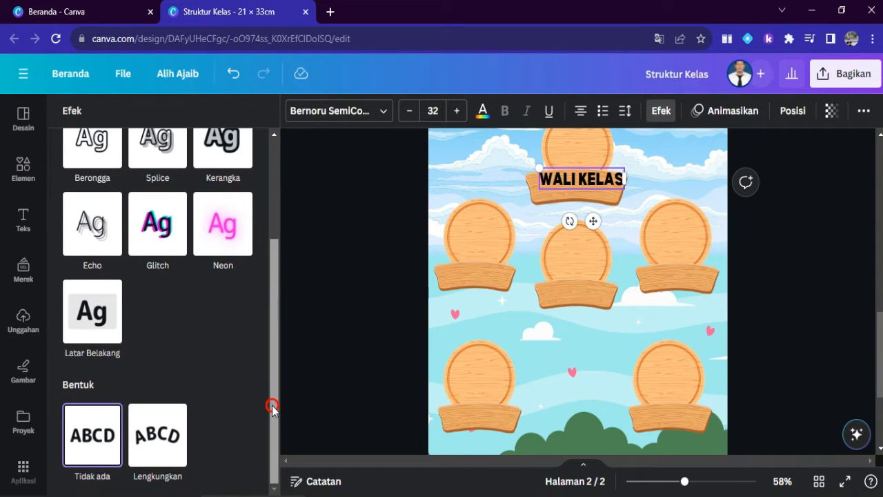
pyautogui.click(160, 444)
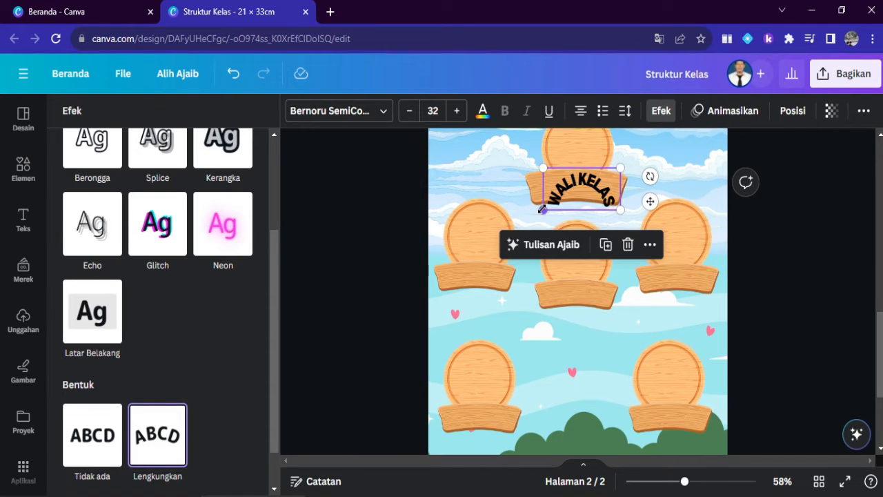
pyautogui.moveTo(542, 209); pyautogui.dragTo(534, 214)
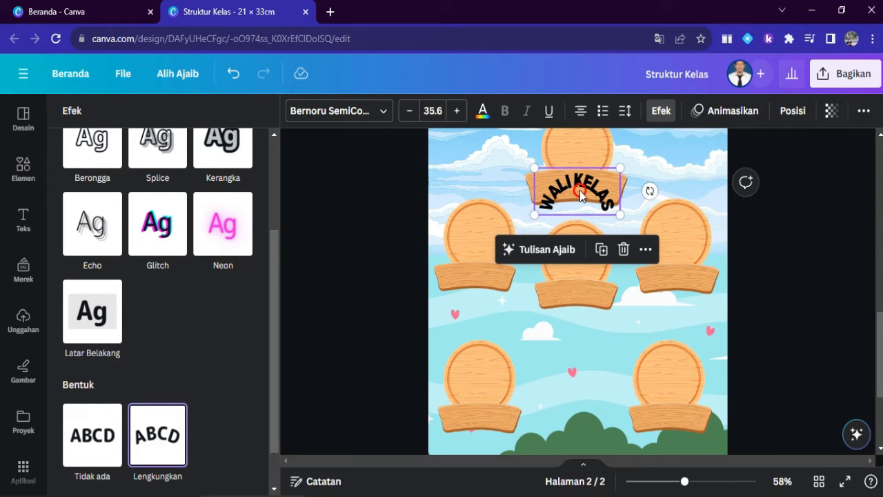
pyautogui.moveTo(579, 195); pyautogui.dragTo(580, 191)
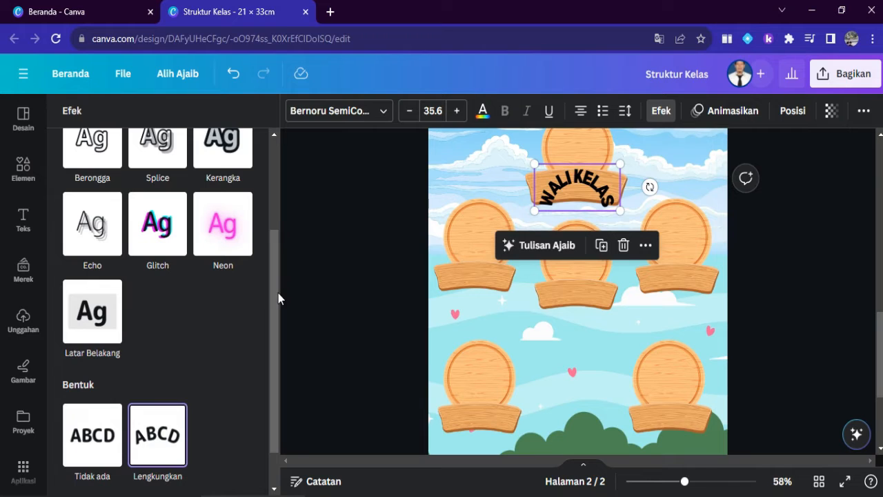
# - Reduce the Lengkungan curvature of the WALI KELAS text to 40 so it follows the top plank's gentle arc
pyautogui.moveTo(276, 295); pyautogui.dragTo(272, 349)
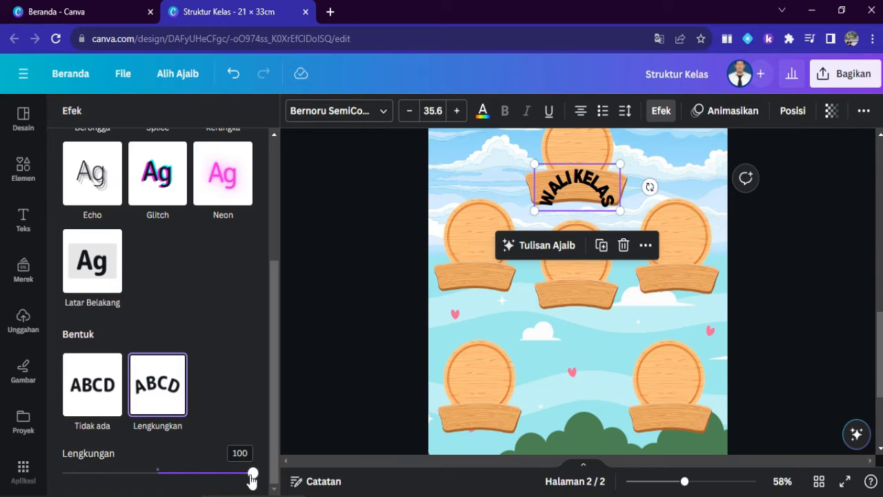
pyautogui.moveTo(252, 473); pyautogui.dragTo(194, 475)
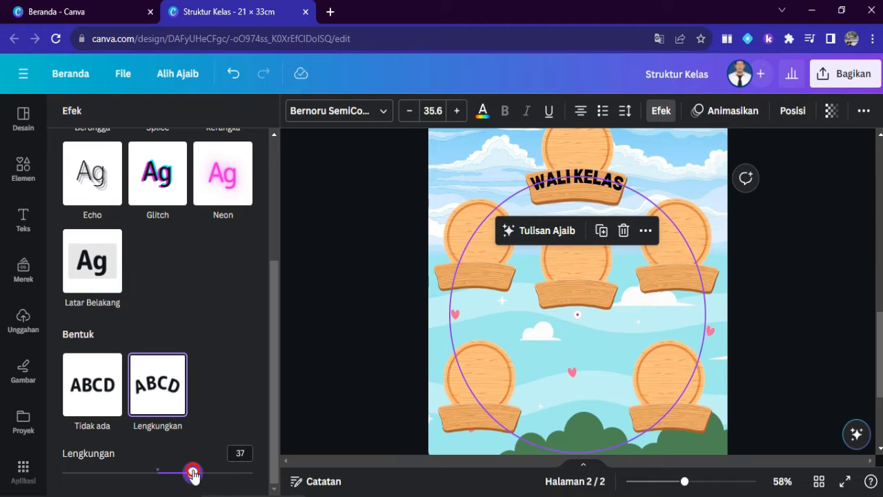
pyautogui.moveTo(194, 474); pyautogui.dragTo(196, 474)
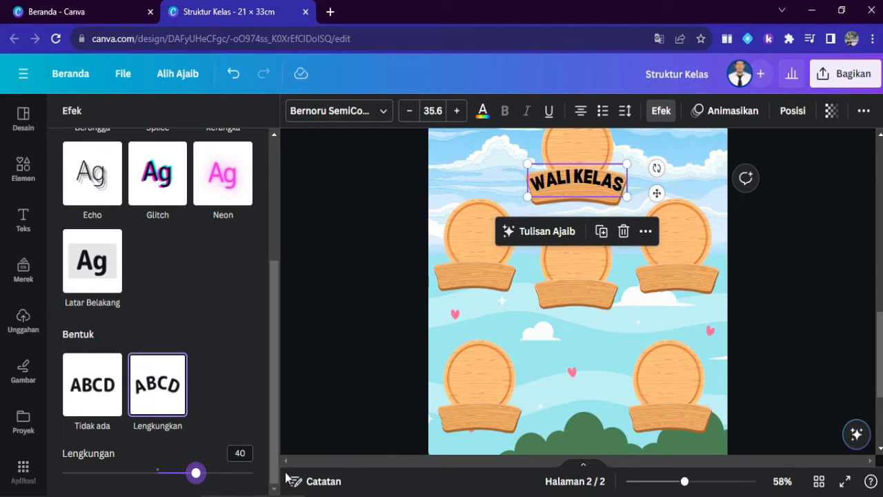
pyautogui.click(822, 328)
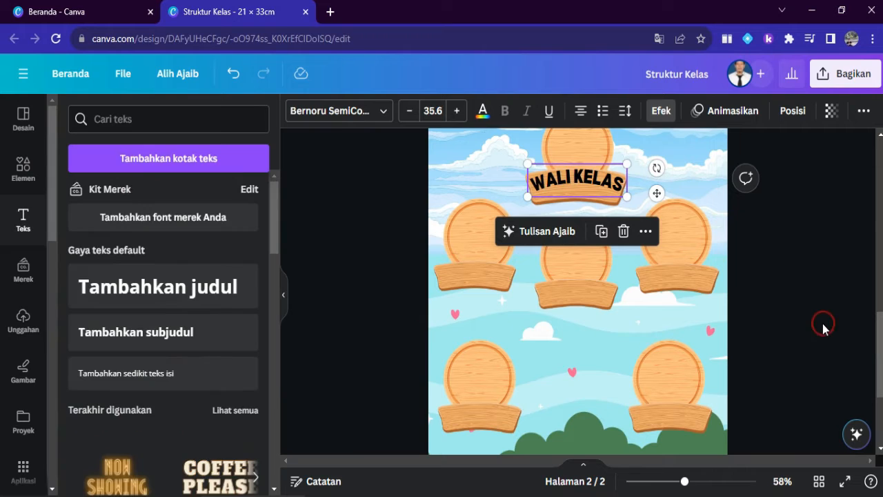
# - Shrink the WALI KELAS text to size 22.7 and centre it along the upper edge of the top plank
pyautogui.click(570, 185)
pyautogui.moveTo(625, 199); pyautogui.dragTo(654, 191)
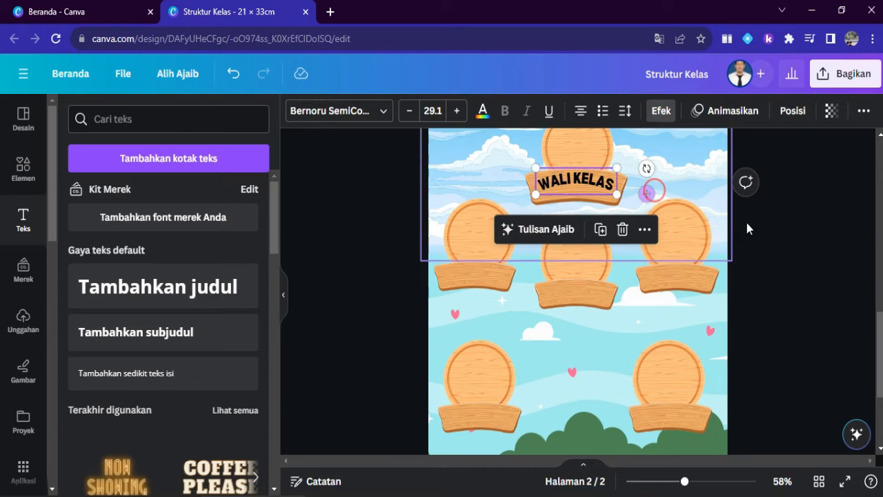
pyautogui.click(805, 289)
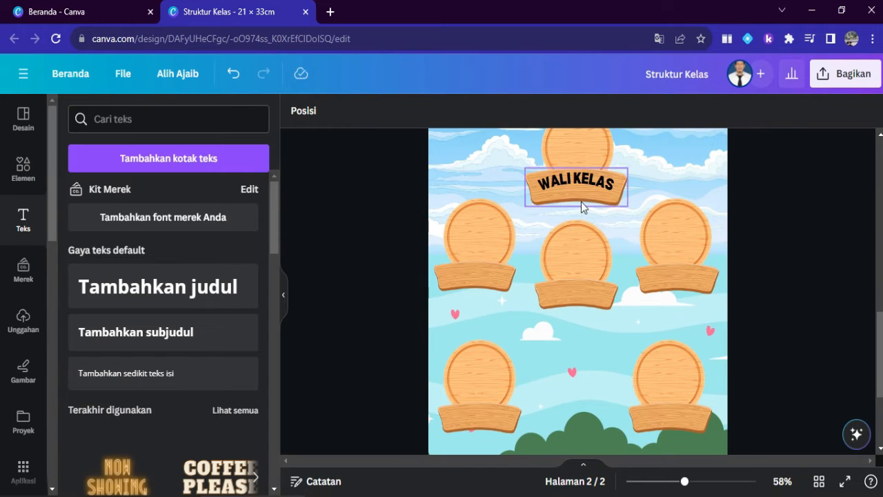
pyautogui.moveTo(587, 181)
pyautogui.mouseDown()
pyautogui.moveTo(587, 191)
pyautogui.moveTo(588, 178)
pyautogui.mouseUp()
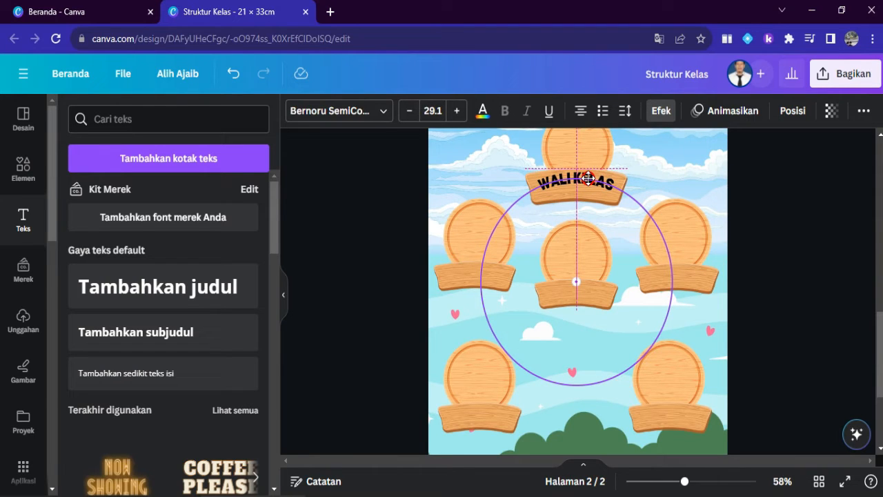
pyautogui.moveTo(587, 178); pyautogui.dragTo(588, 178)
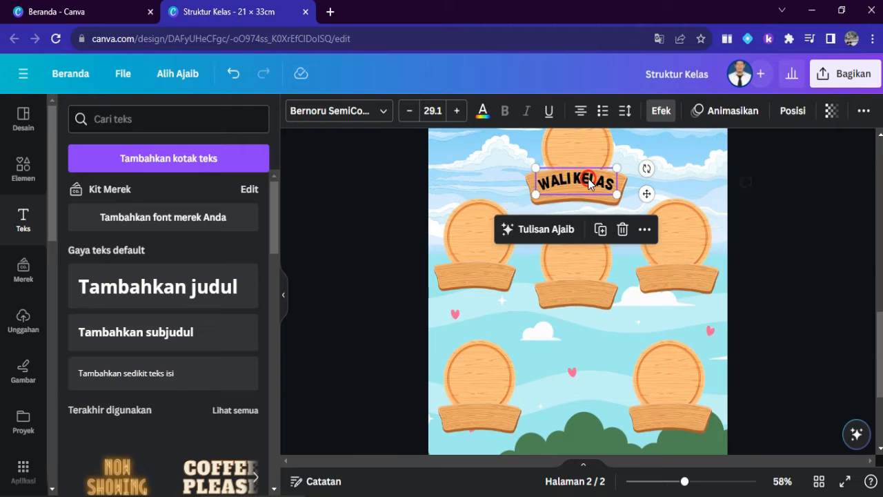
pyautogui.click(822, 249)
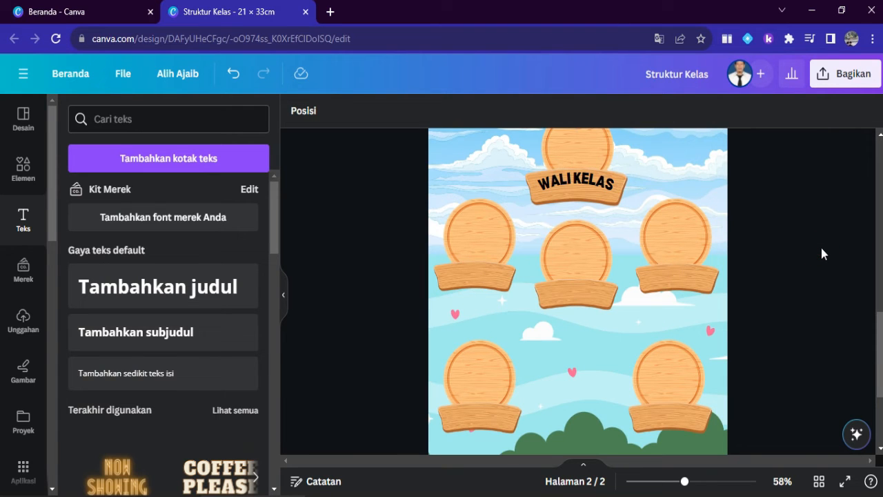
pyautogui.click(580, 181)
pyautogui.moveTo(642, 194); pyautogui.dragTo(641, 197)
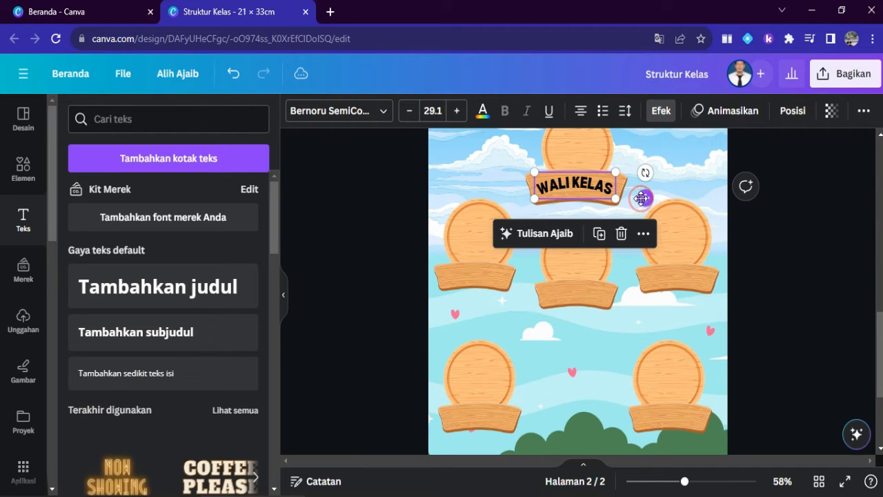
pyautogui.click(848, 287)
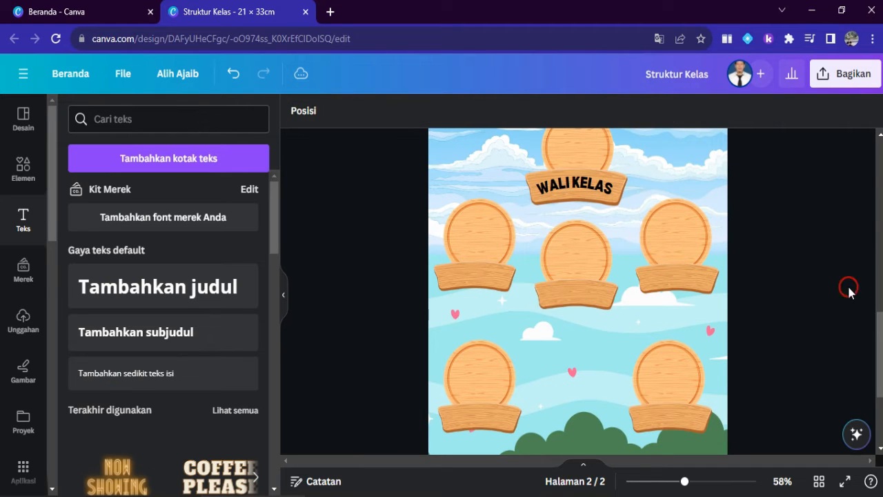
pyautogui.click(574, 182)
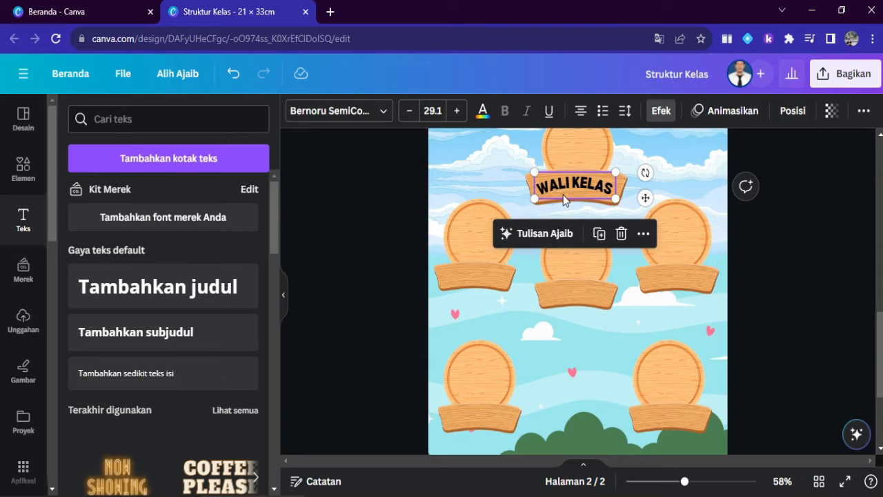
pyautogui.moveTo(615, 198); pyautogui.dragTo(636, 193)
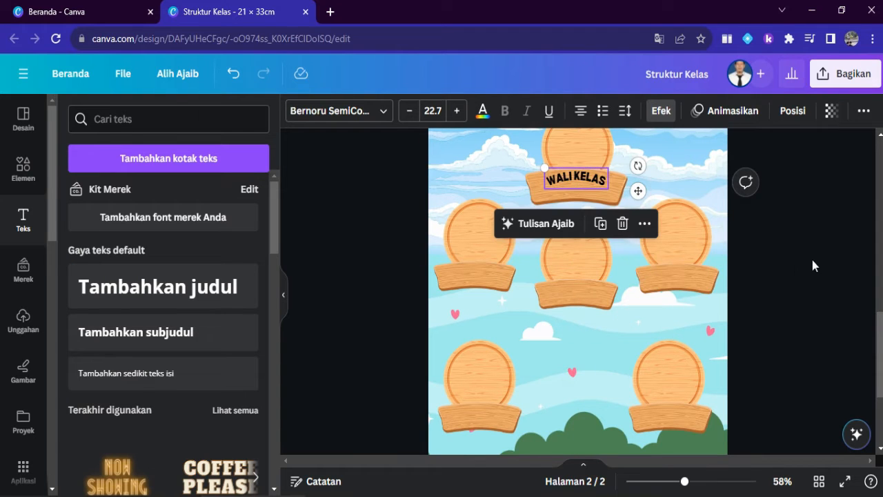
pyautogui.click(793, 265)
# - Change the WALI KELAS text colour to white
pyautogui.click(572, 176)
pyautogui.click(482, 110)
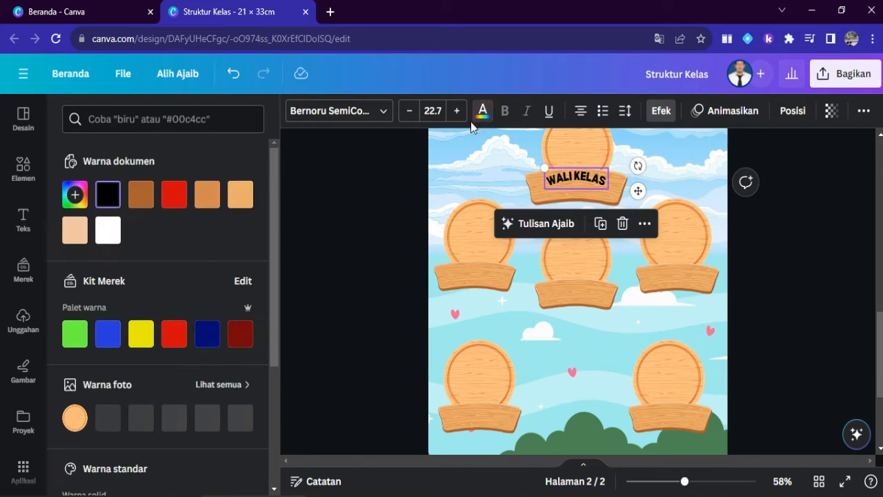
pyautogui.click(109, 231)
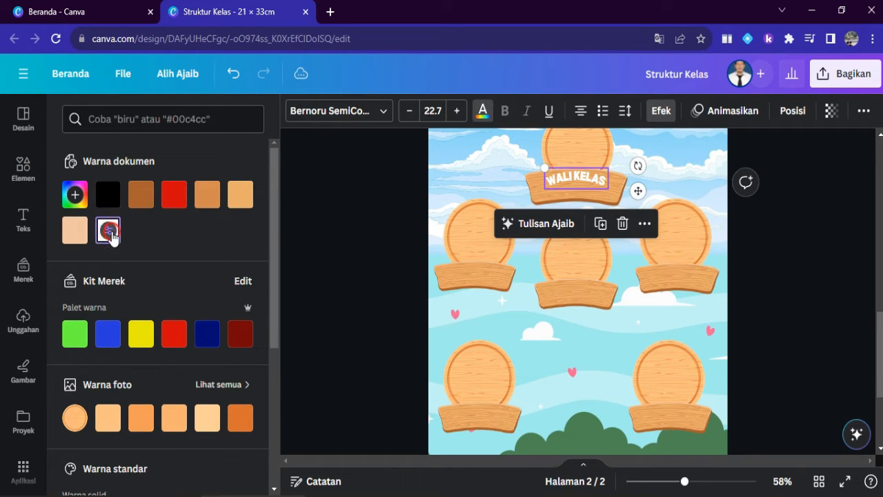
# - Apply the Kerangka outline effect to the WALI KELAS text in black with a Ketebalan thickness of 120
pyautogui.click(669, 114)
pyautogui.click(222, 285)
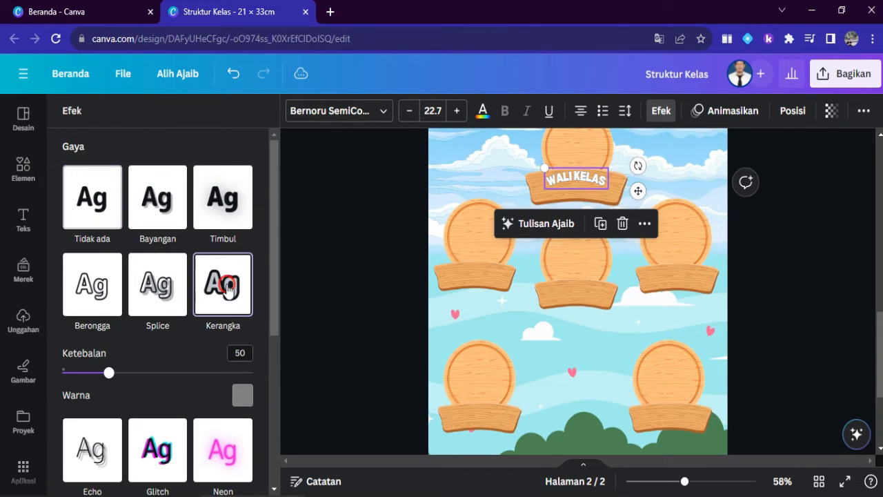
pyautogui.click(240, 399)
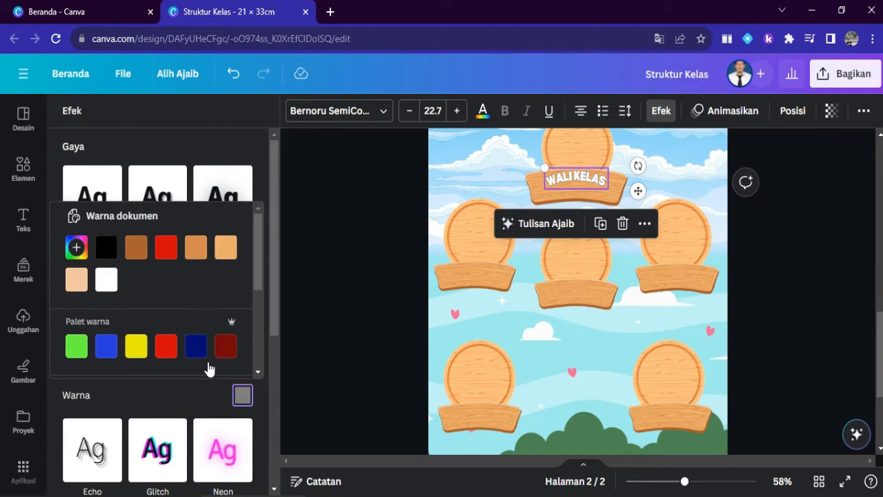
pyautogui.click(106, 247)
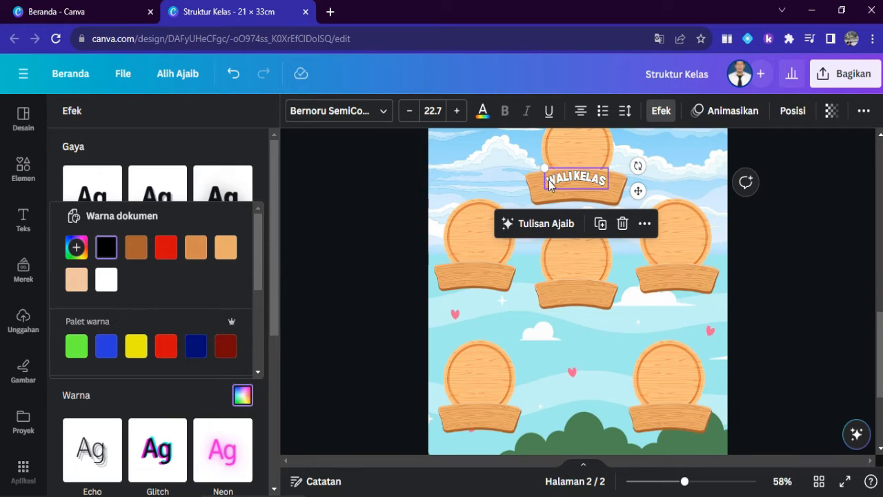
pyautogui.moveTo(276, 300); pyautogui.dragTo(274, 337)
pyautogui.moveTo(109, 275); pyautogui.dragTo(178, 285)
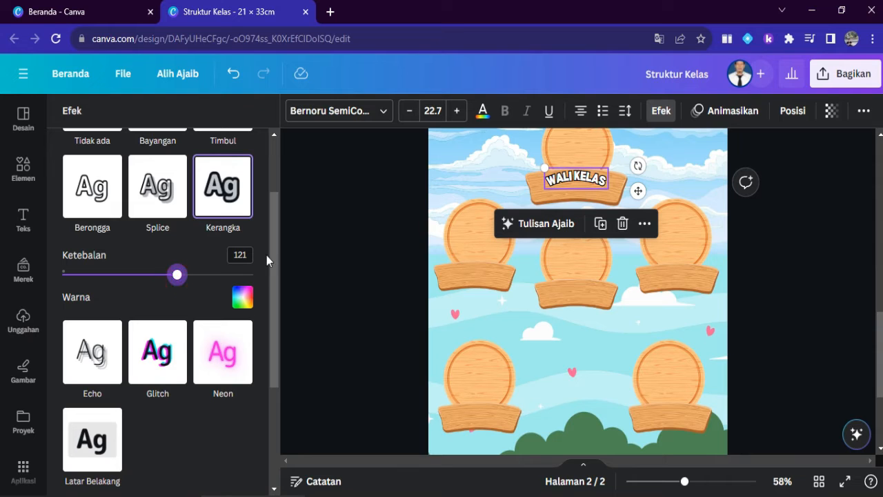
pyautogui.click(248, 254)
pyautogui.write('1')
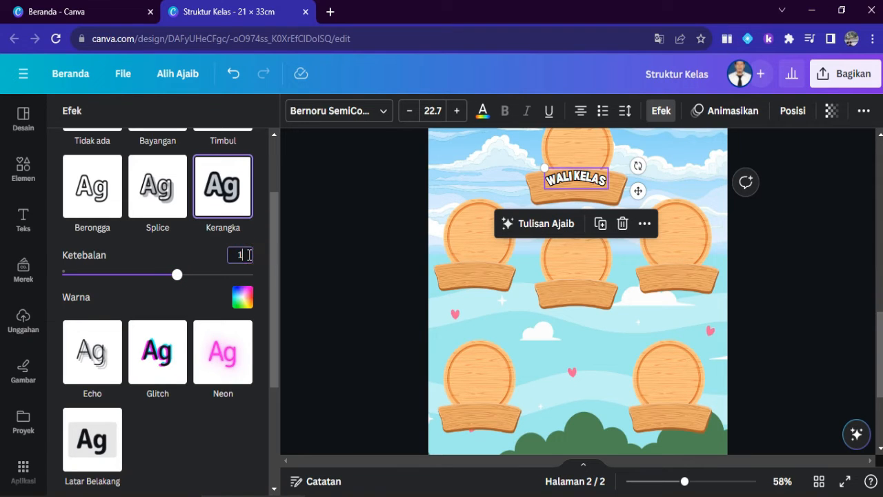
pyautogui.write('20')
pyautogui.click(396, 328)
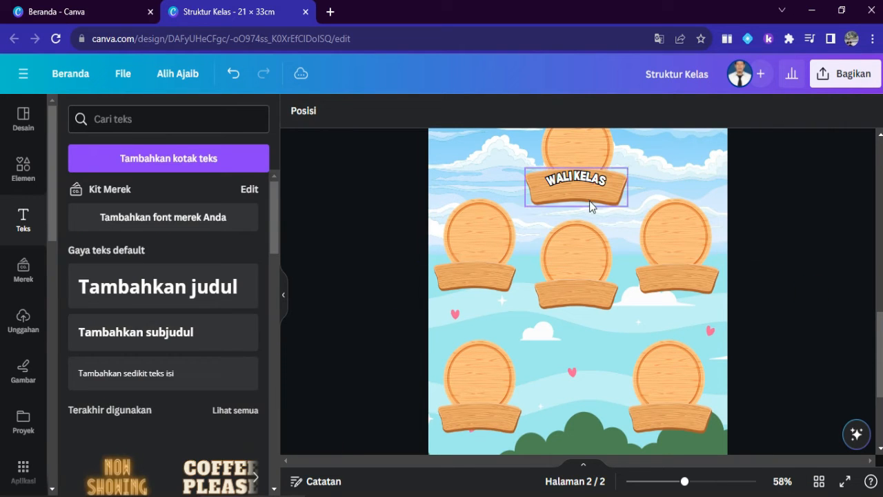
# - Duplicate the WALI KELAS label onto the second row's left plank and change the copy's text to KETUA KELAS
pyautogui.click(585, 177)
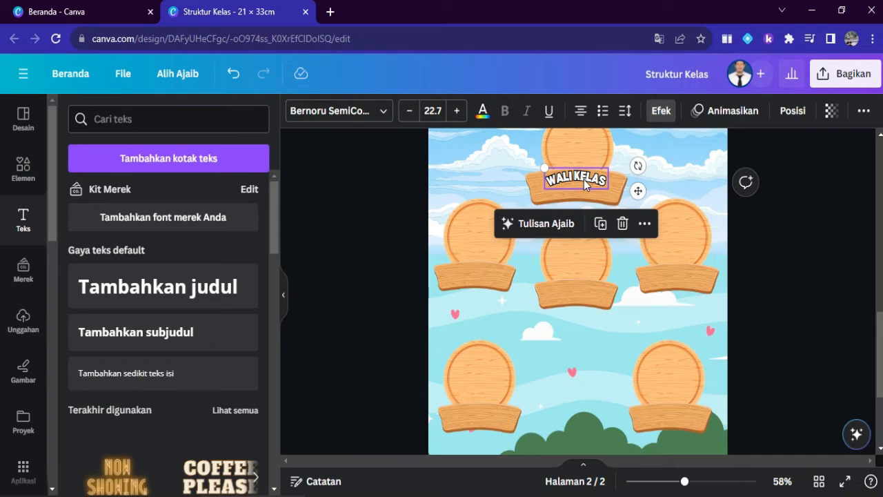
pyautogui.click(600, 223)
pyautogui.moveTo(647, 199); pyautogui.dragTo(538, 284)
pyautogui.doubleClick(498, 273)
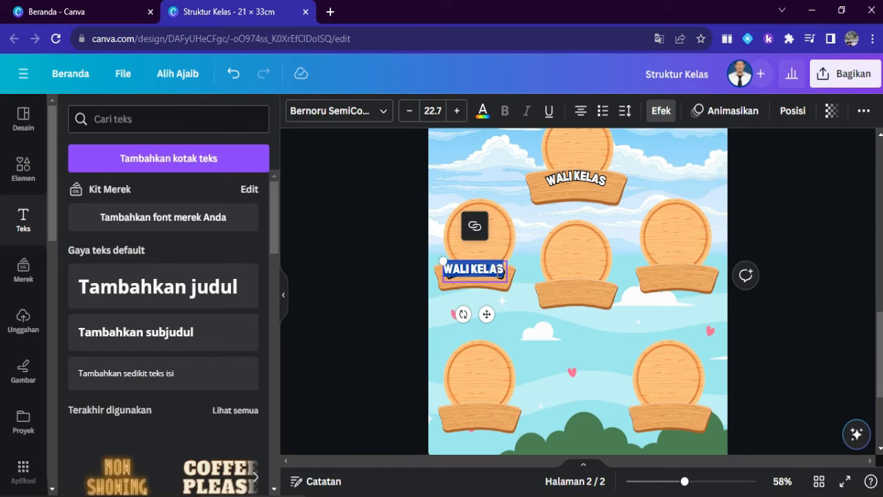
pyautogui.write('KETUA')
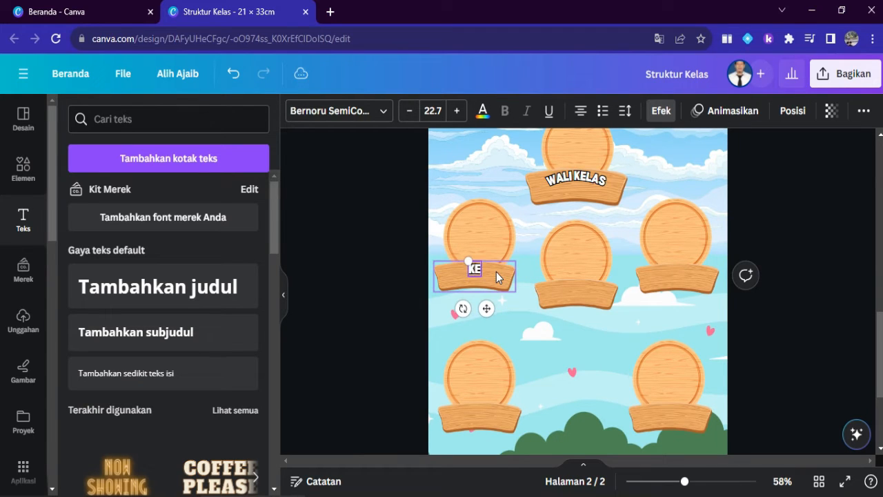
pyautogui.write('KELAS')
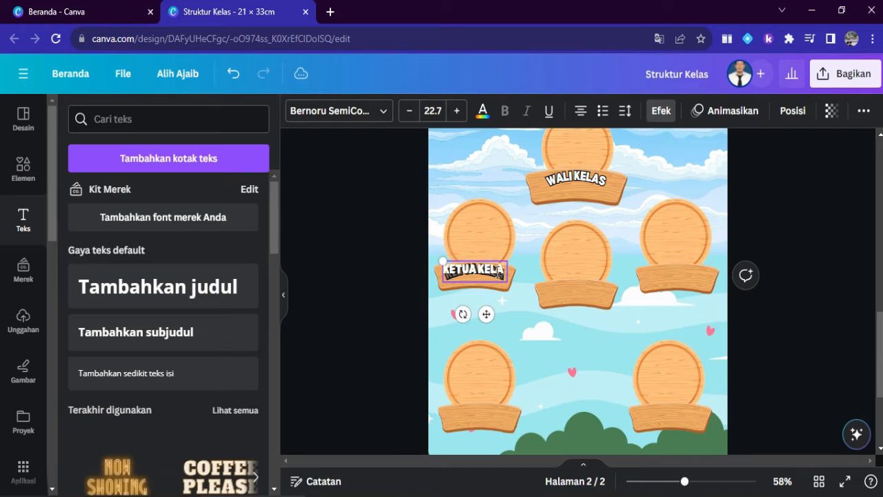
pyautogui.click(828, 336)
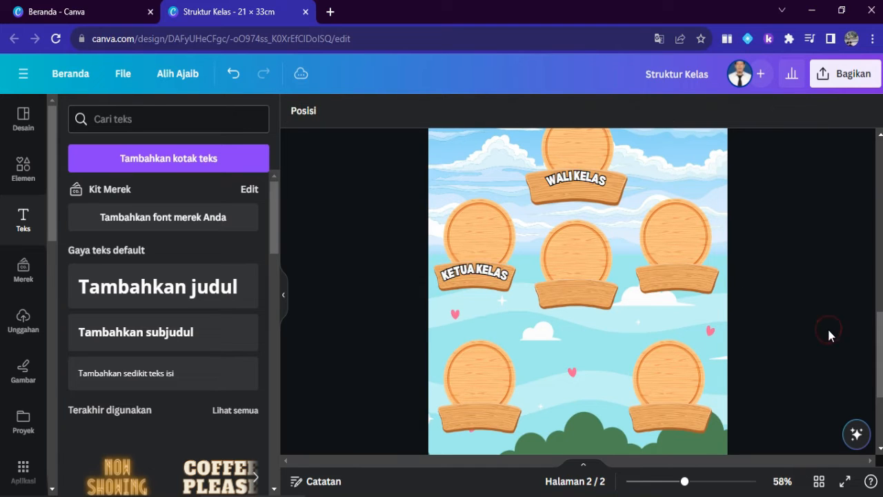
# - Paste another WALI KELAS label onto the second row's middle plank and change its text to SEKRETARIS
pyautogui.hotkey('ctrl', 'v')
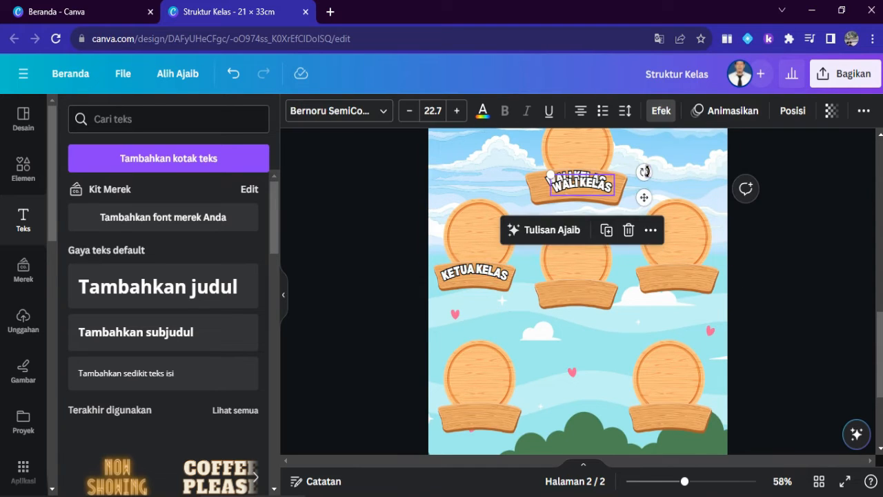
pyautogui.moveTo(644, 197); pyautogui.dragTo(640, 300)
pyautogui.doubleClick(588, 287)
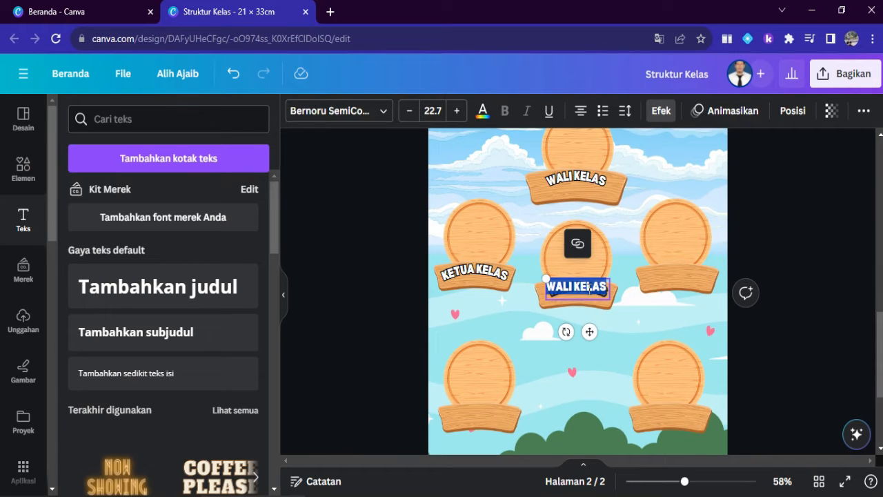
pyautogui.write('SEKRETARIS')
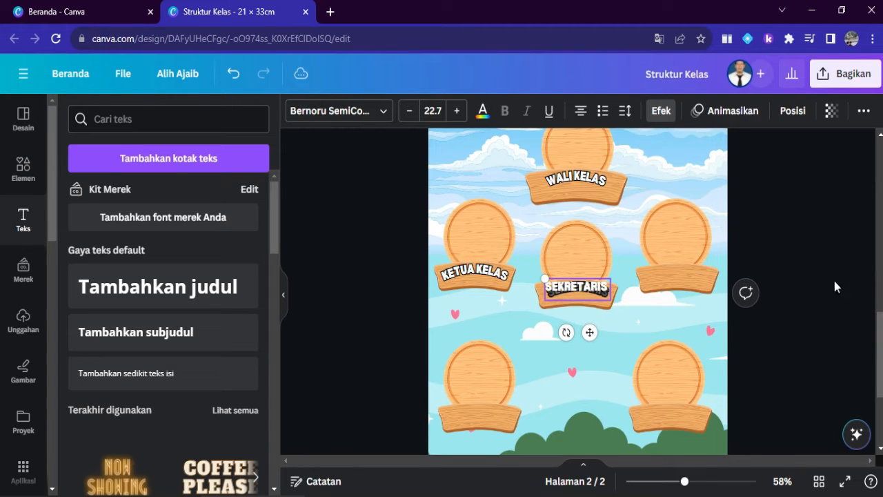
pyautogui.click(782, 342)
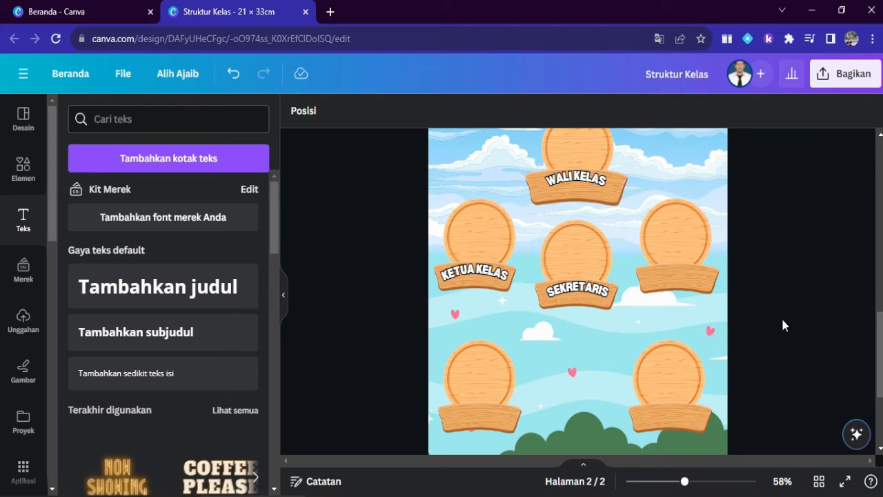
# - Paste another WALI KELAS label onto the second row's right plank and change its text to WAKIL KETUA
pyautogui.hotkey('ctrl', 'v')
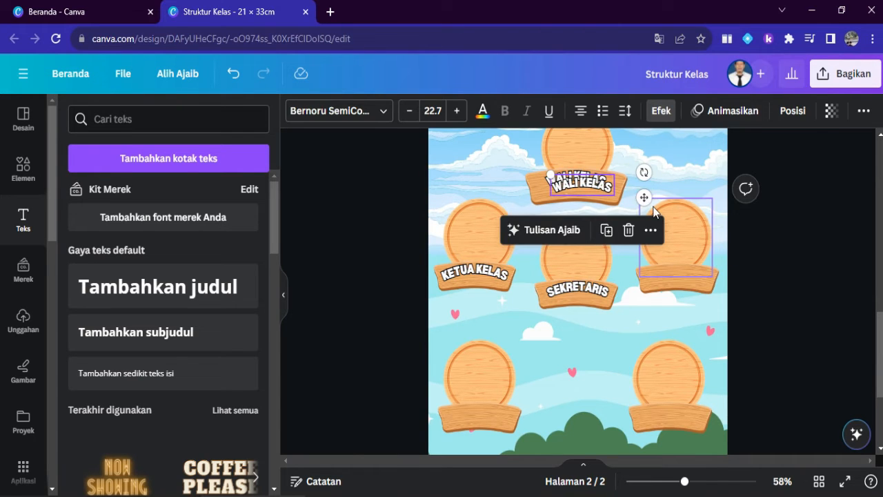
pyautogui.moveTo(646, 196); pyautogui.dragTo(740, 285)
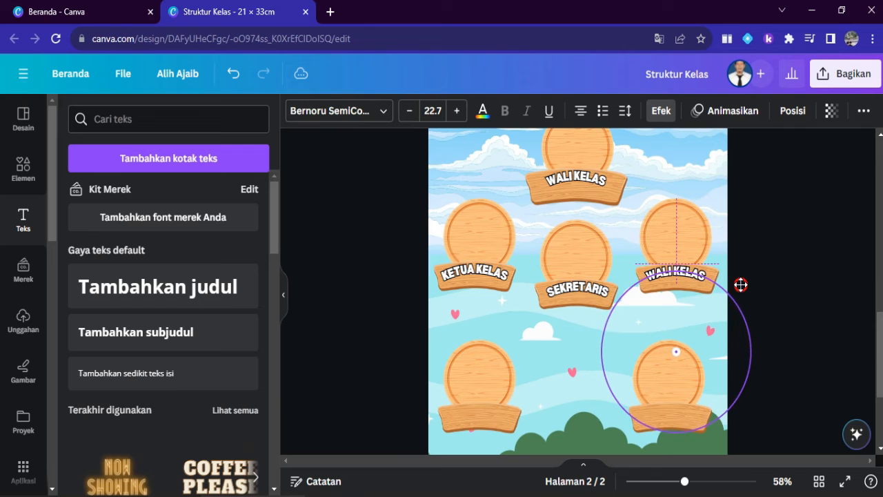
pyautogui.doubleClick(701, 283)
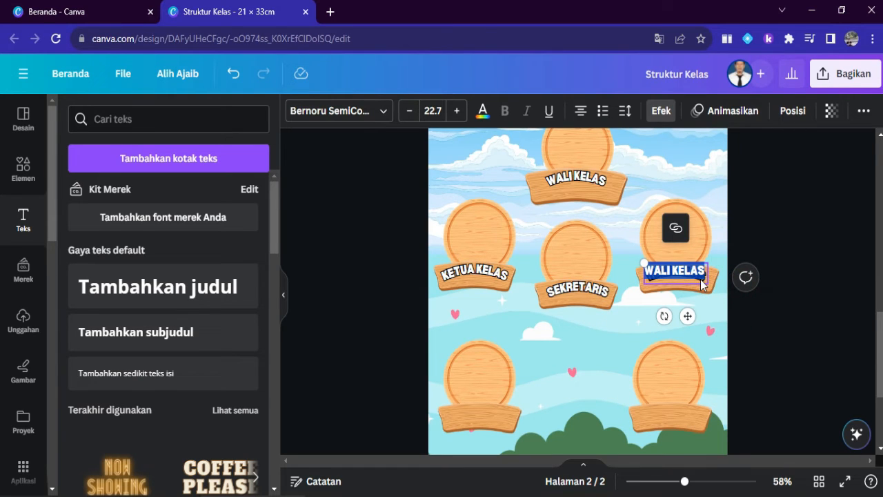
pyautogui.scroll(-3, 702, 283)
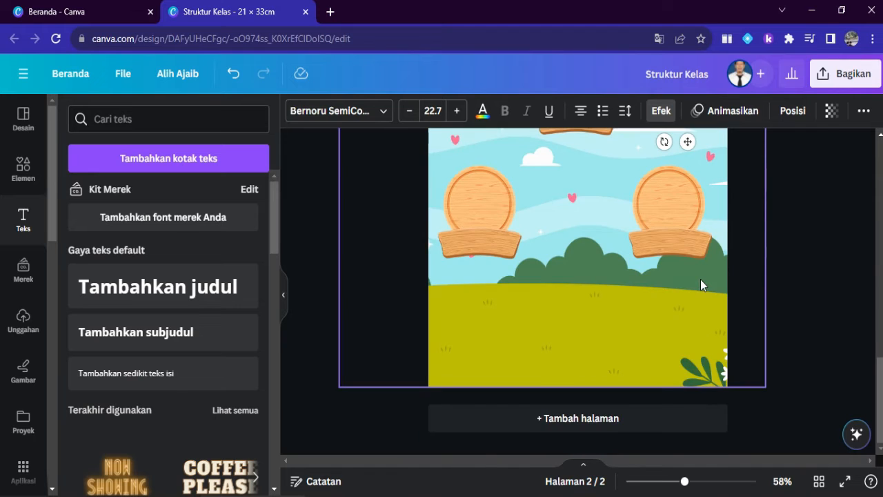
pyautogui.moveTo(881, 386); pyautogui.dragTo(880, 336)
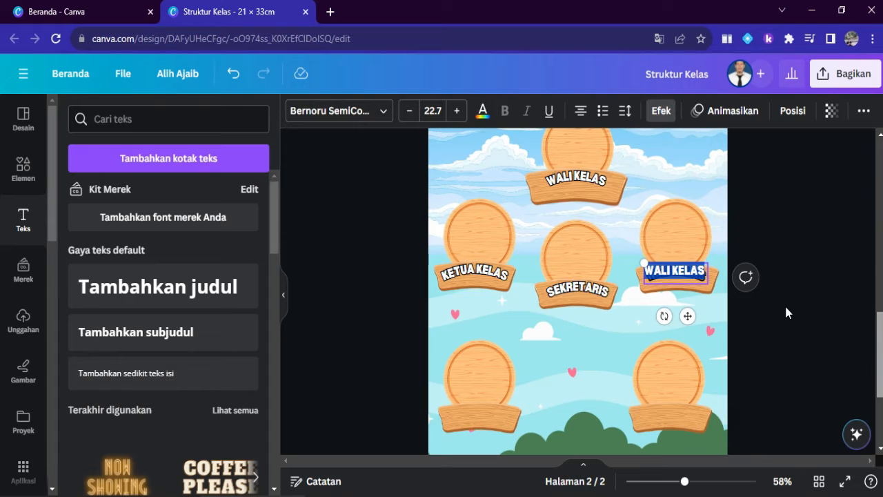
pyautogui.click(679, 272)
pyautogui.tripleClick(679, 272)
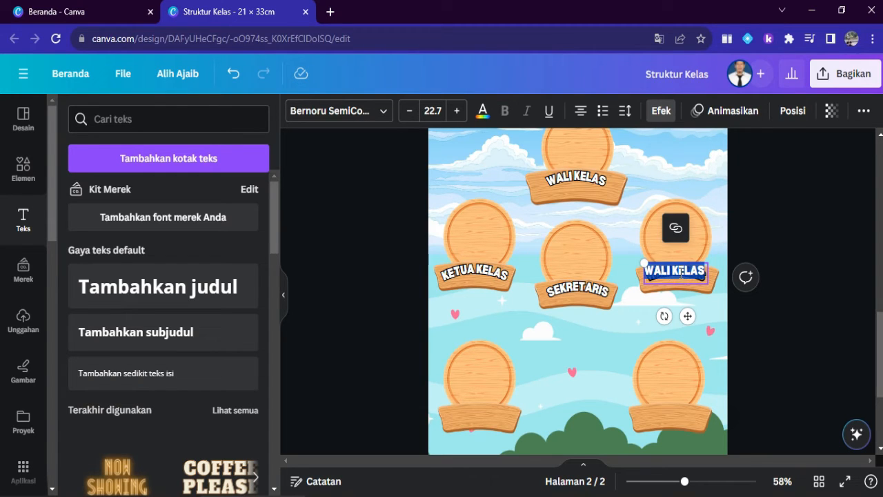
pyautogui.write('WA')
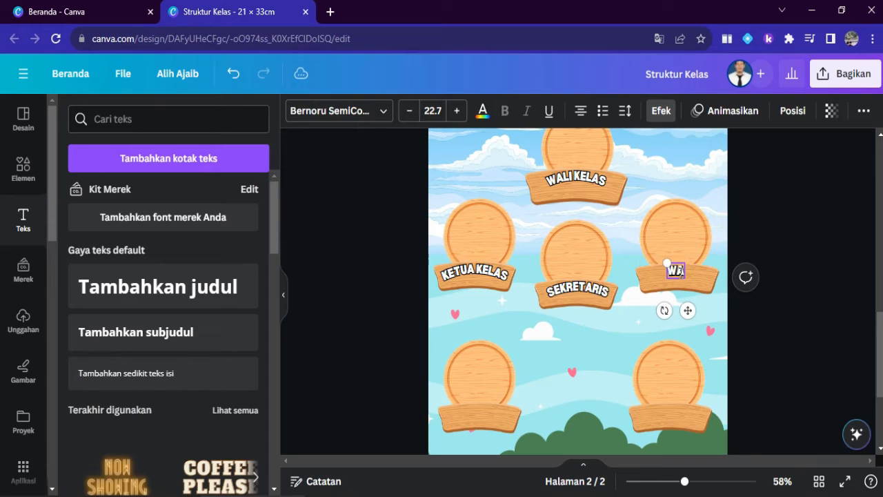
pyautogui.write('KIL KETUA')
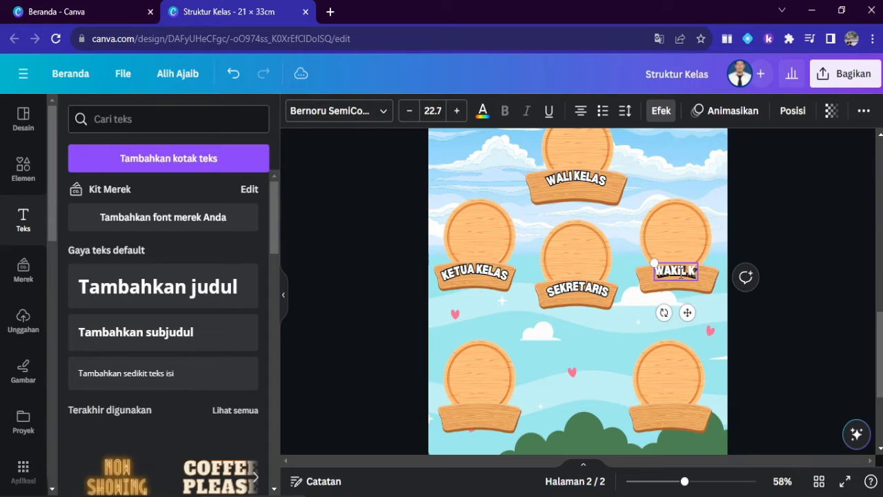
pyautogui.click(828, 359)
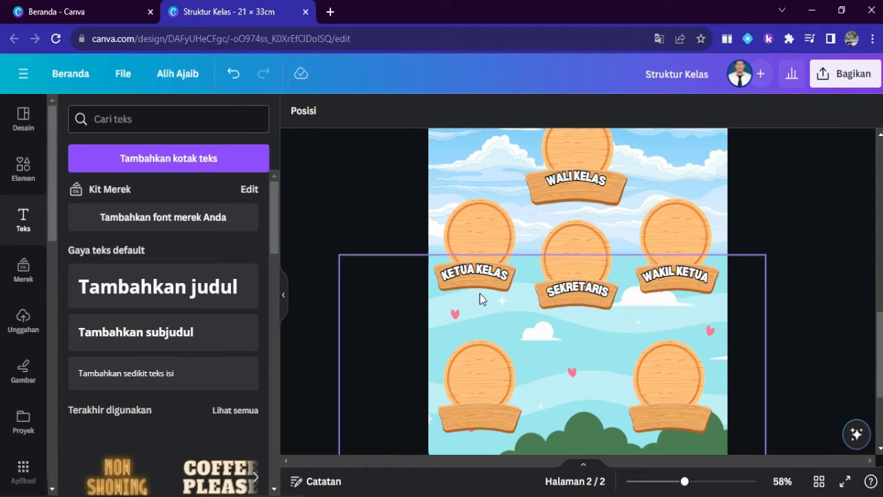
# - Duplicate the KETUA KELAS label onto the bottom row's left plank and change the copy's text to BENDAHARA
pyautogui.click(489, 274)
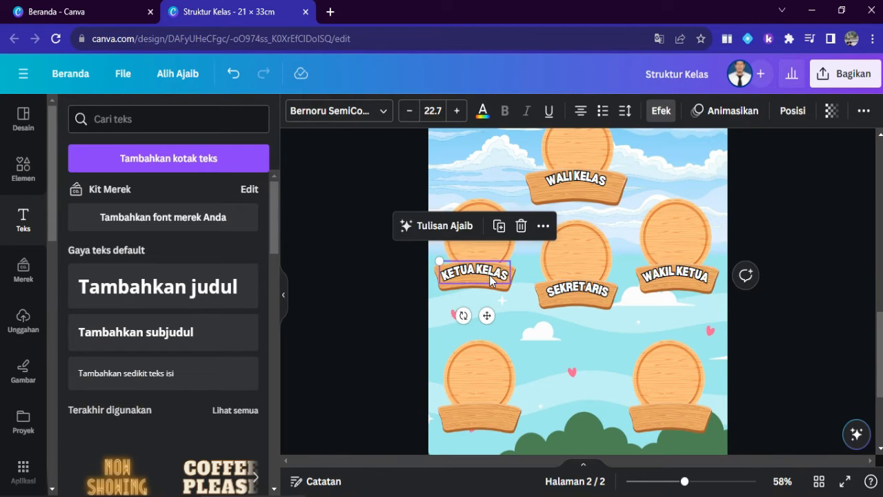
pyautogui.hotkey('ctrl', 'd')
pyautogui.moveTo(491, 322); pyautogui.dragTo(489, 460)
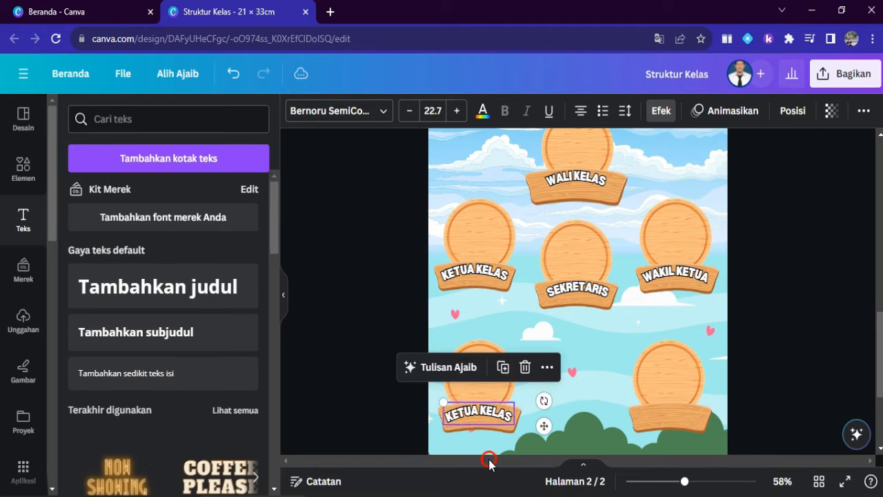
pyautogui.doubleClick(493, 412)
pyautogui.write('BEN')
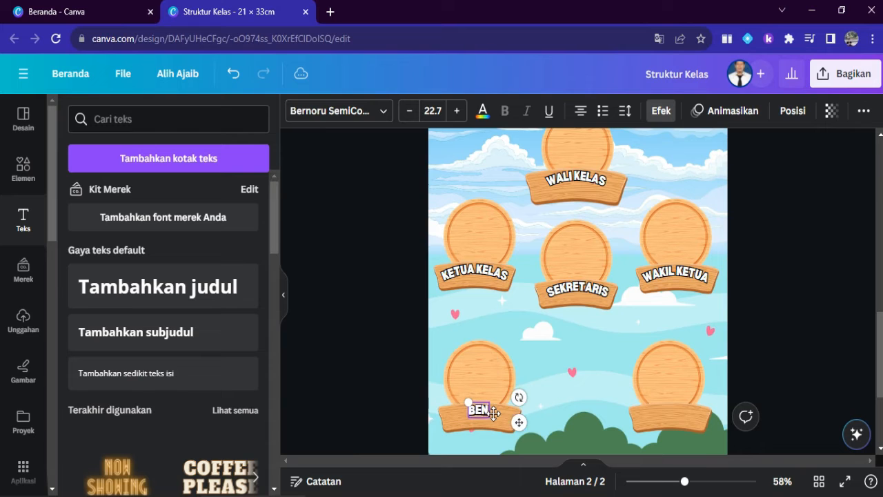
pyautogui.write('DAHARA')
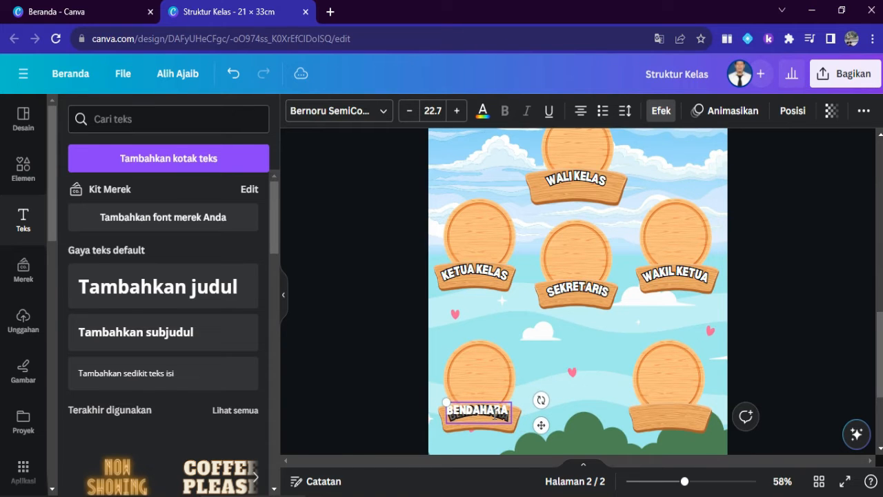
pyautogui.click(796, 347)
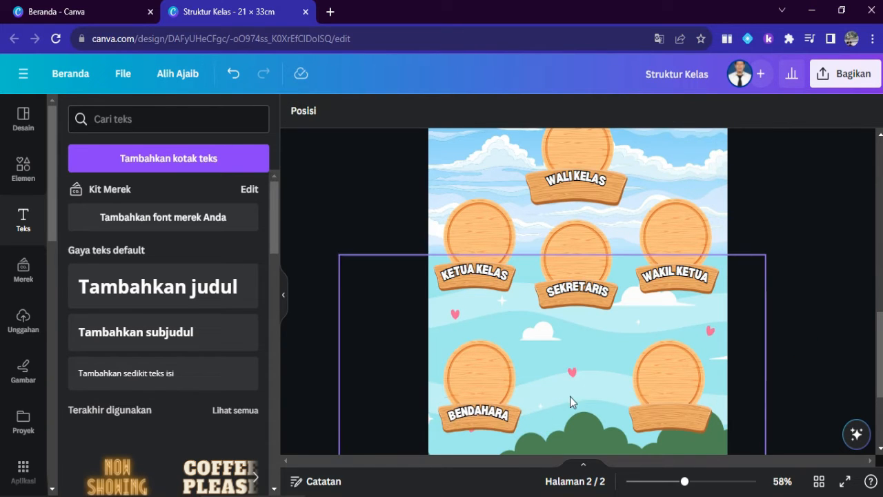
# - Place another copy of the KETUA KELAS label on the bottom row's right plank and change its text to 10 K
pyautogui.hotkey('ctrl', 'v')
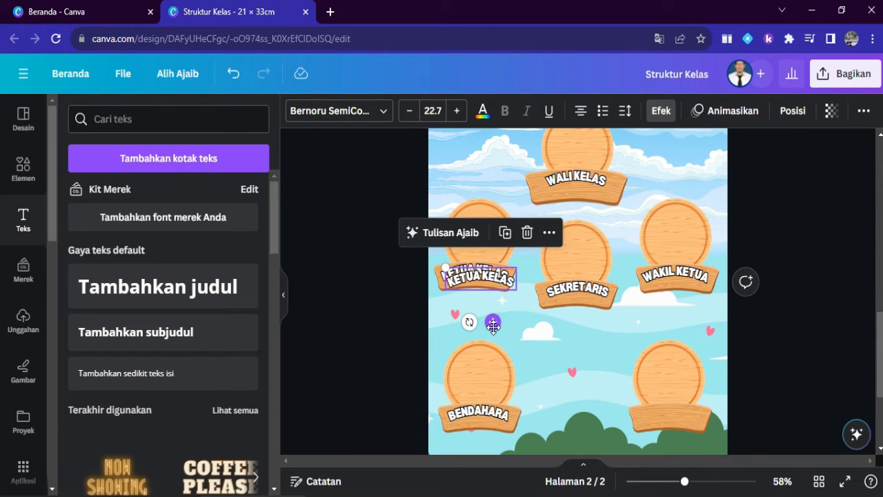
pyautogui.moveTo(493, 322); pyautogui.dragTo(683, 467)
pyautogui.doubleClick(678, 416)
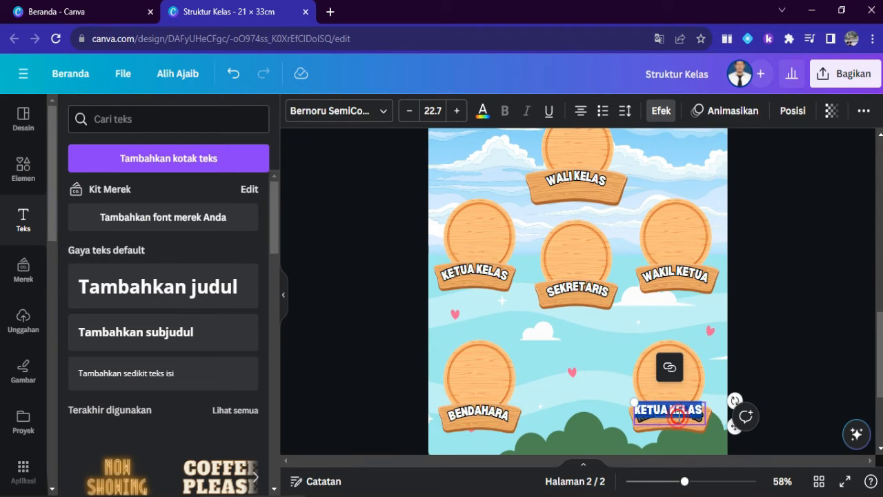
pyautogui.write('1')
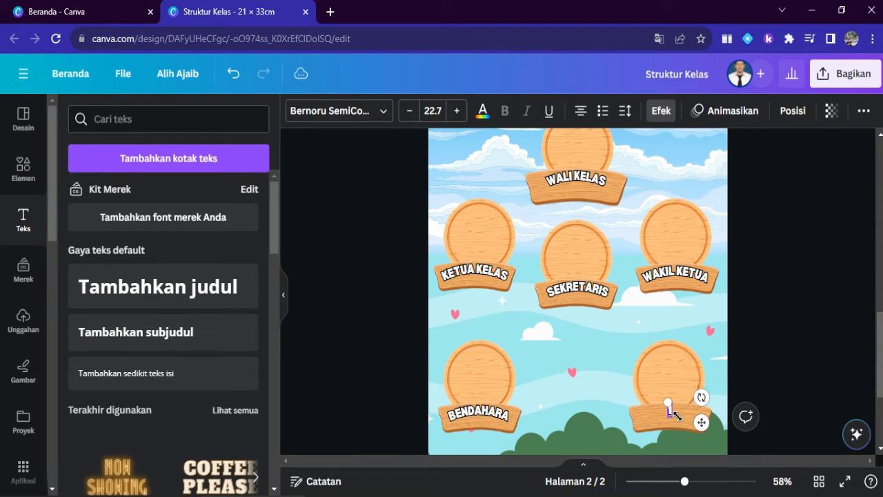
pyautogui.write('0 K')
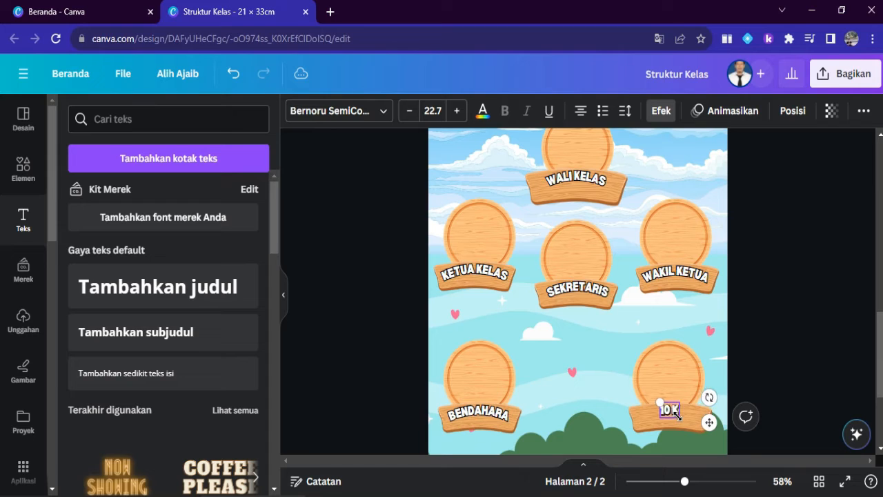
pyautogui.click(797, 326)
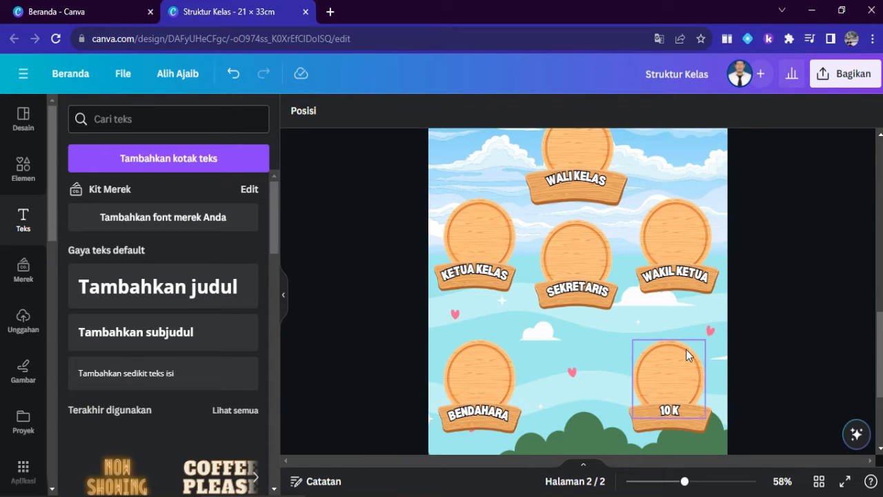
# - Replace the 10 K text on the bottom row's right plank with KEAMANAN
pyautogui.click(675, 412)
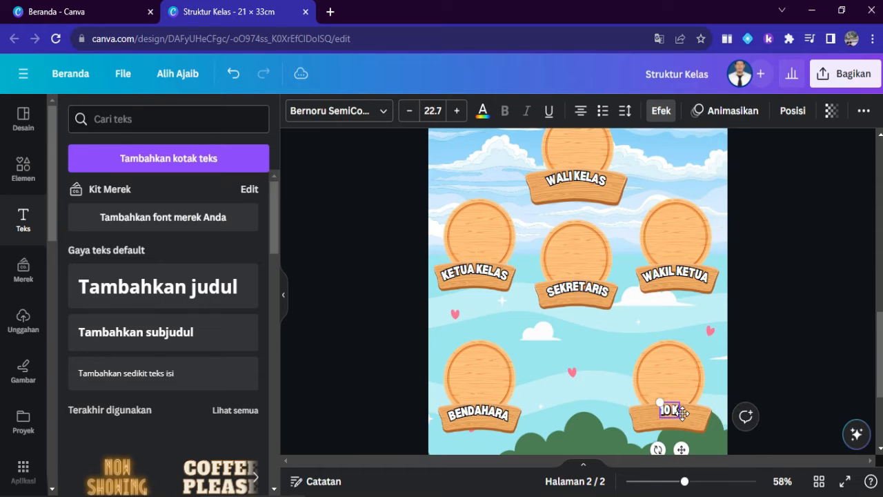
pyautogui.doubleClick(675, 412)
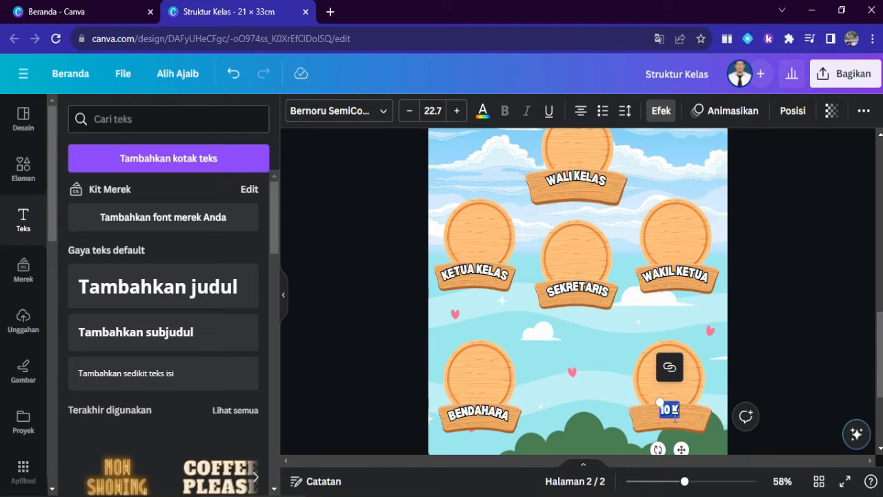
pyautogui.write('KE')
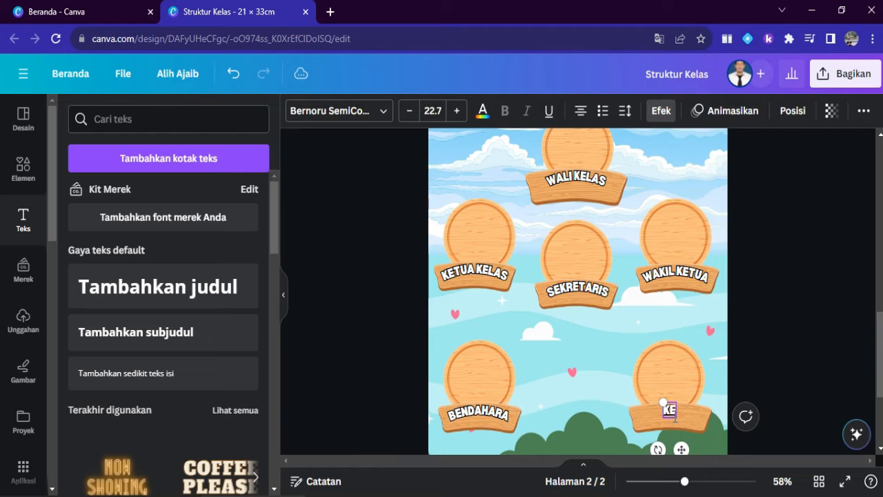
pyautogui.write('AMANAN')
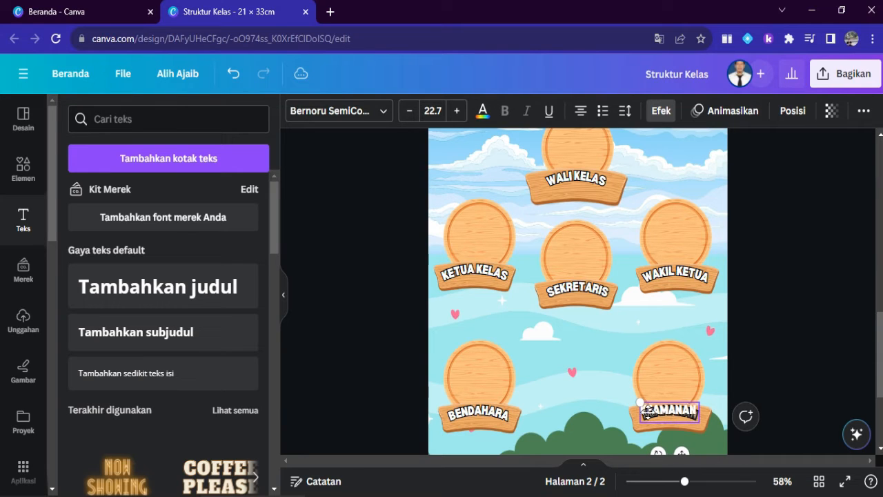
pyautogui.click(765, 361)
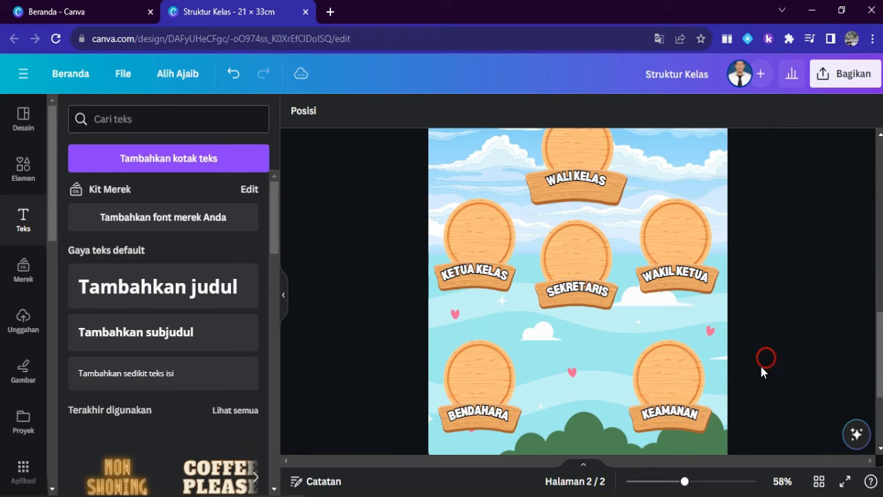
# - Add the recently used photo of the bald man in a black T-shirt and place it over the WALI KELAS round board
pyautogui.click(878, 372)
pyautogui.moveTo(878, 372)
pyautogui.mouseDown()
pyautogui.moveTo(878, 334)
pyautogui.moveTo(877, 357)
pyautogui.mouseUp()
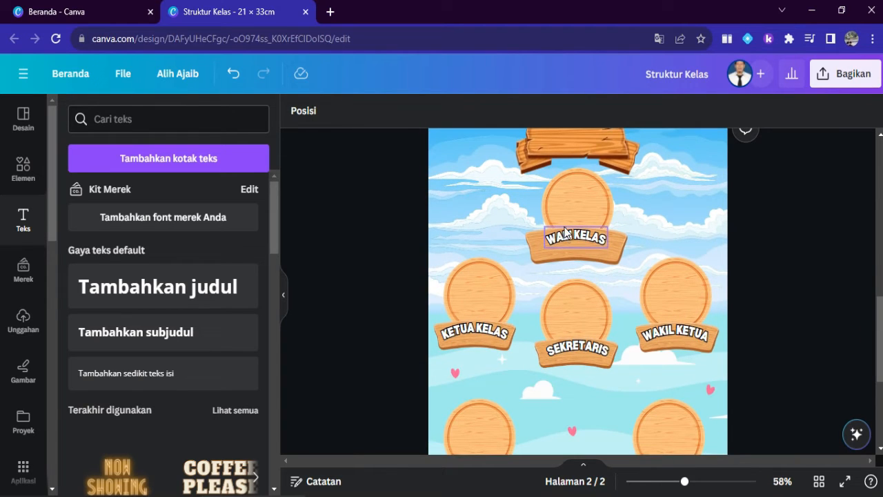
pyautogui.moveTo(879, 321)
pyautogui.mouseDown()
pyautogui.moveTo(877, 380)
pyautogui.moveTo(878, 305)
pyautogui.mouseUp()
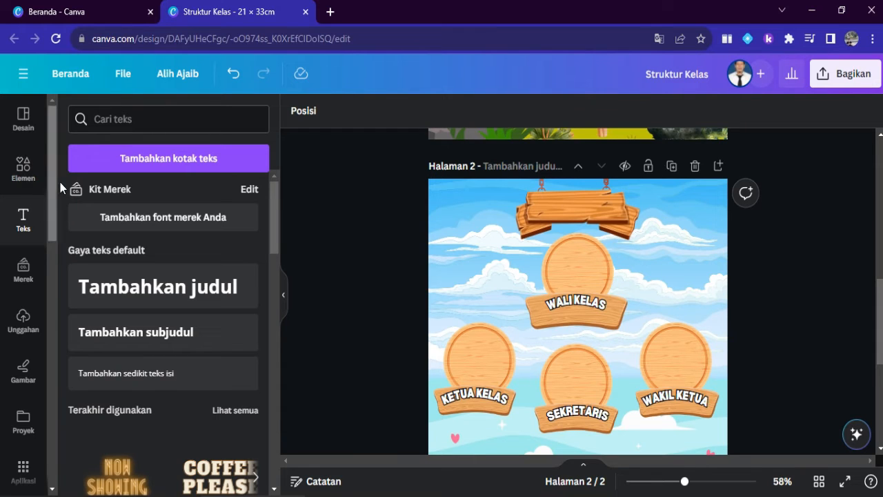
pyautogui.click(21, 173)
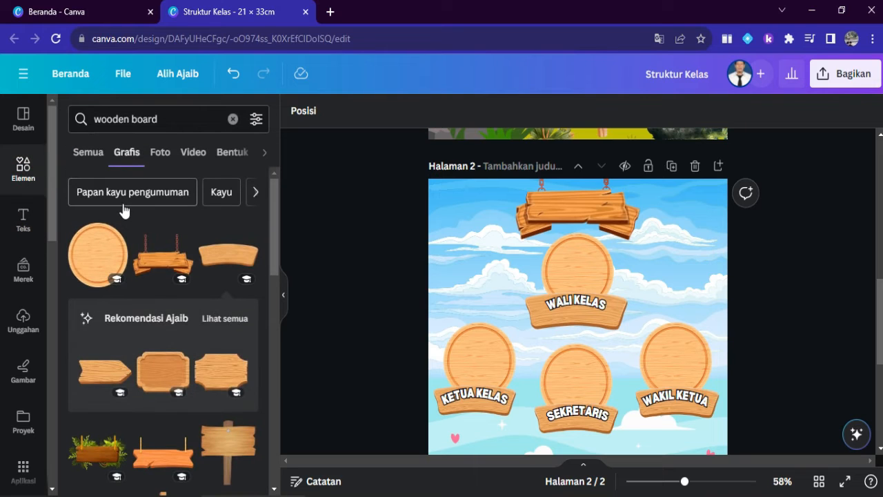
pyautogui.click(233, 119)
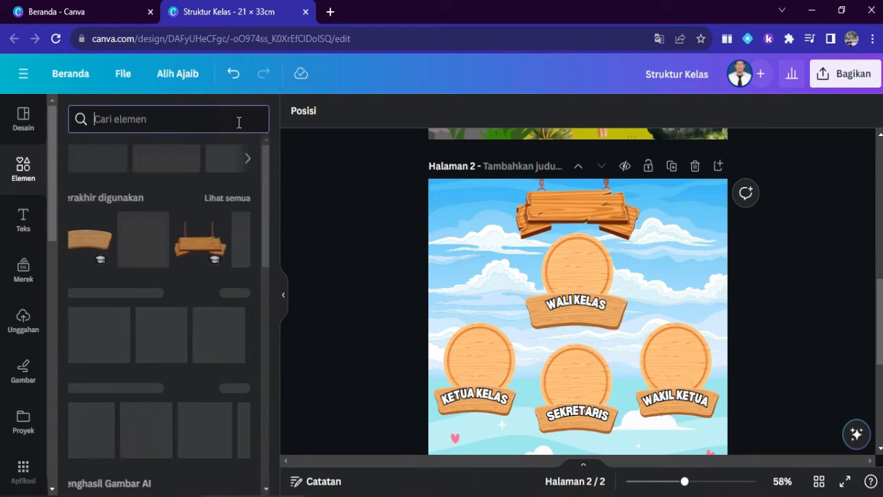
pyautogui.click(238, 198)
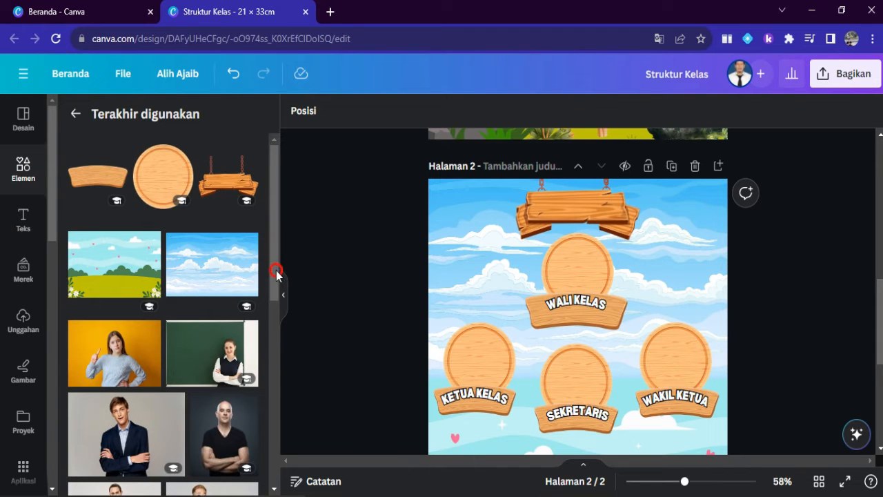
pyautogui.moveTo(276, 250); pyautogui.dragTo(273, 323)
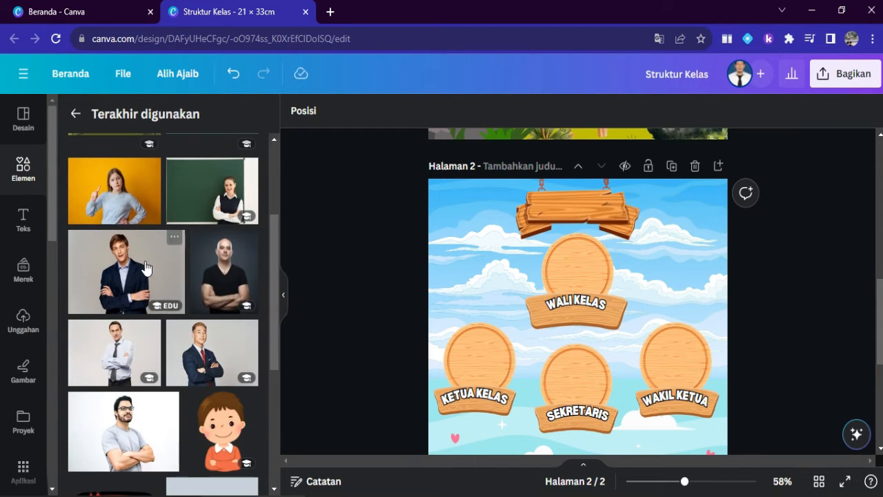
pyautogui.click(216, 270)
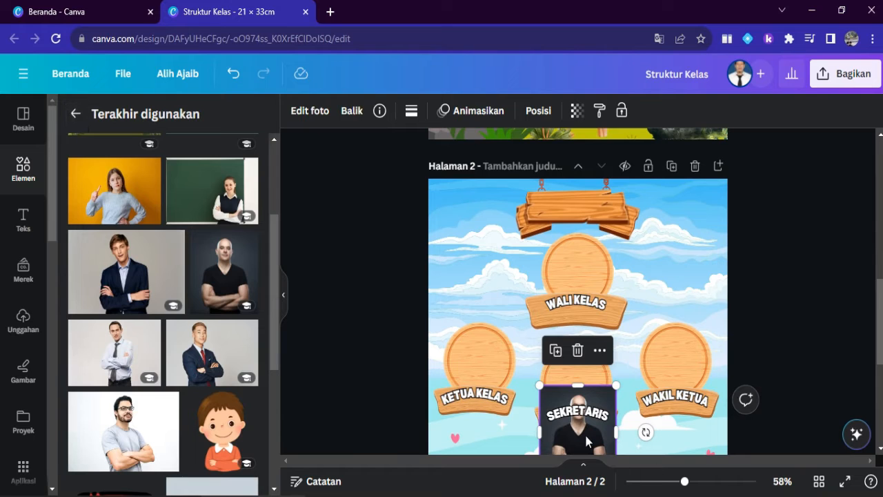
pyautogui.moveTo(587, 441); pyautogui.dragTo(587, 289)
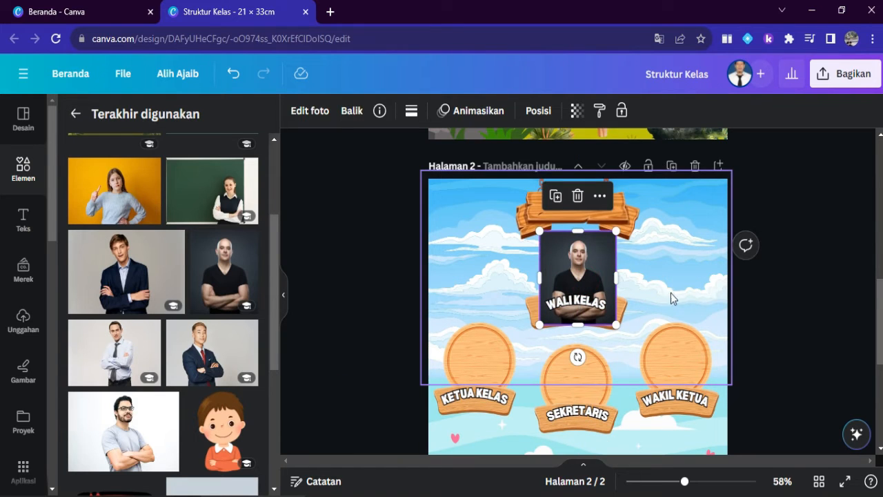
# - Remove the background of the WALI KELAS photo with Penghapus LB, then enlarge the cutout slightly and move it up over the round board
pyautogui.click(302, 116)
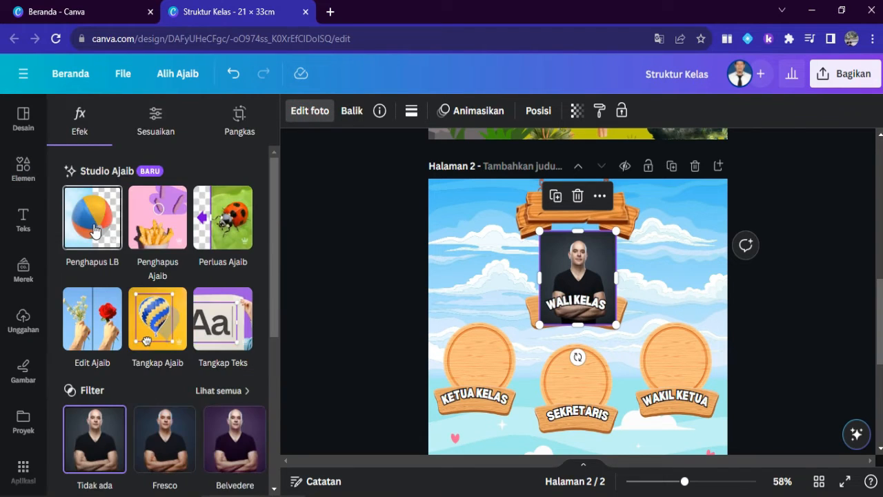
pyautogui.click(95, 230)
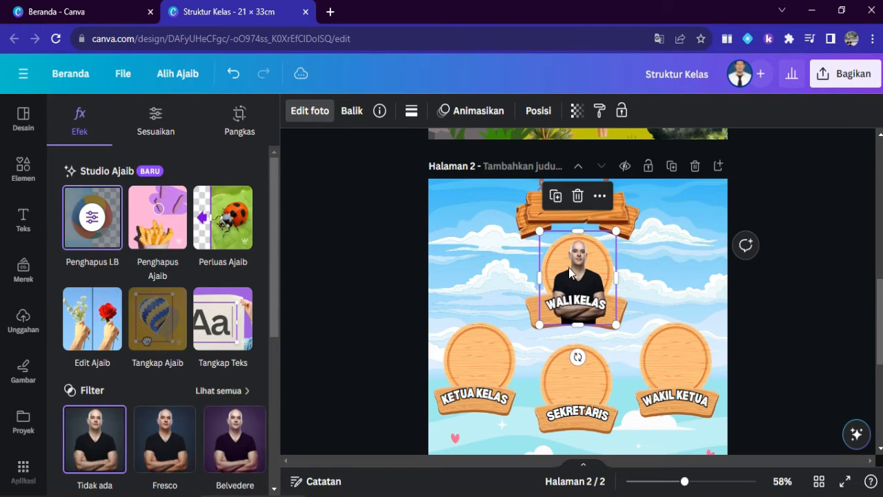
pyautogui.moveTo(616, 230); pyautogui.dragTo(628, 219)
pyautogui.moveTo(577, 259); pyautogui.dragTo(571, 252)
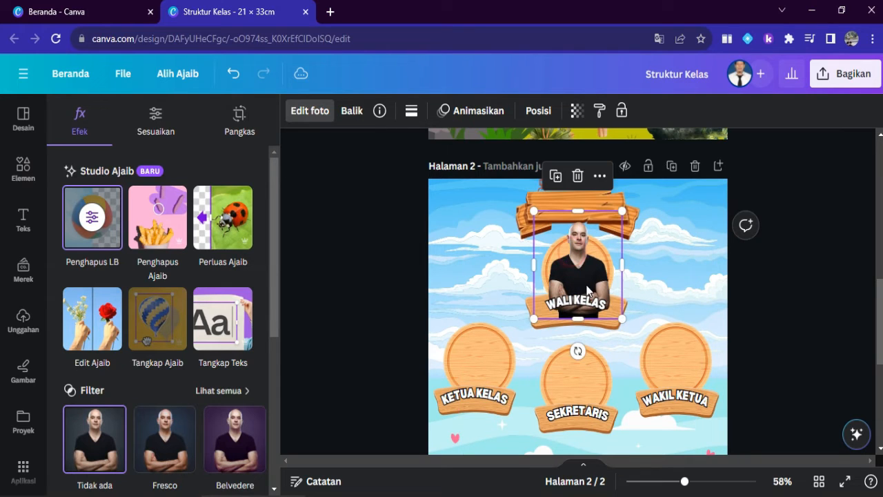
# - Send the WALI KELAS portrait backward so that it sits behind the name plank but in front of the round board
pyautogui.click(538, 111)
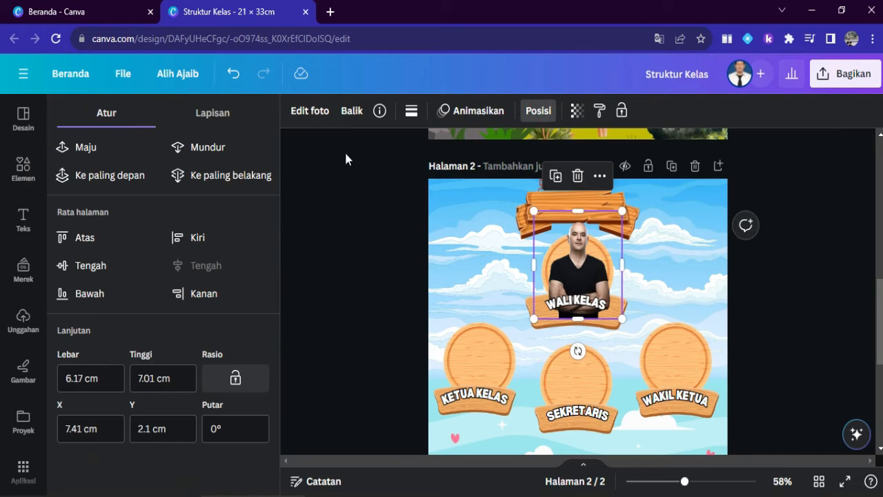
pyautogui.click(241, 151)
pyautogui.click(790, 316)
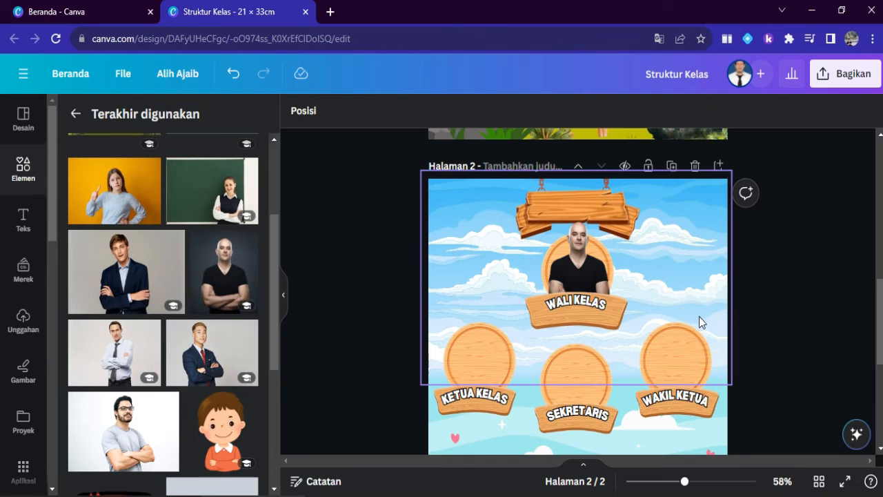
pyautogui.click(593, 271)
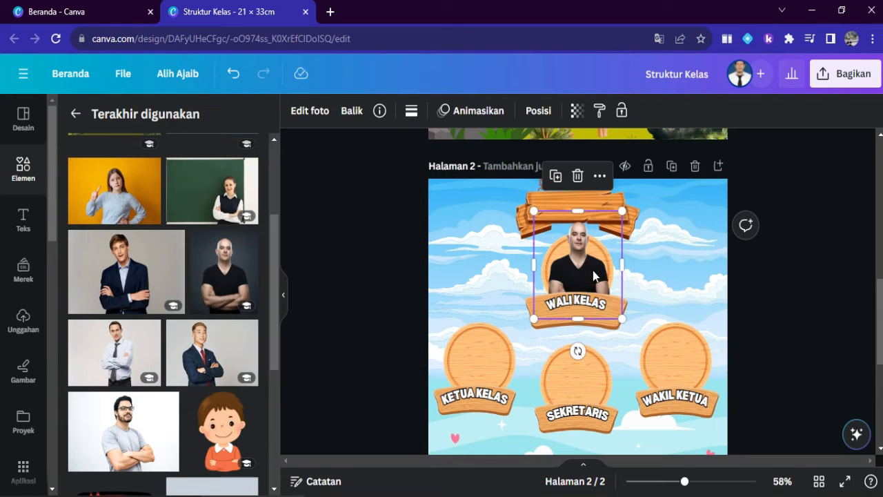
pyautogui.click(792, 302)
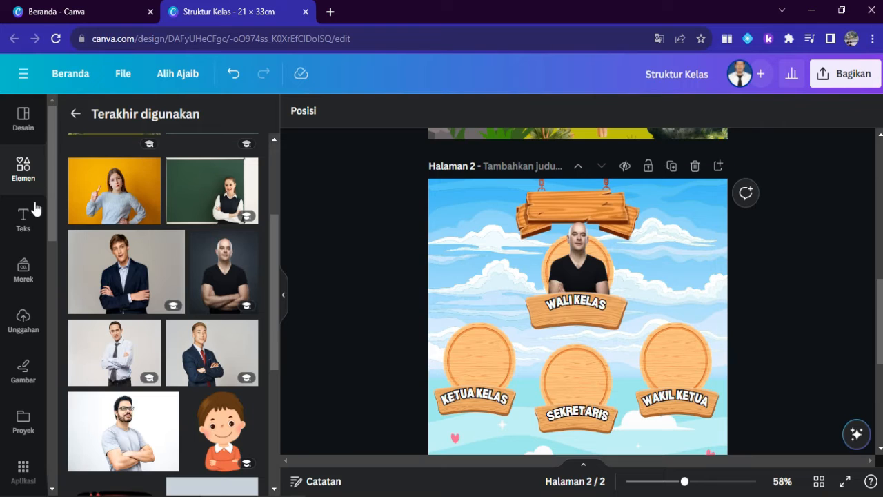
# - Check the list of elements in the Struktur Kelas reference PDF in Adobe Reader and return to the Canva design
pyautogui.click(76, 114)
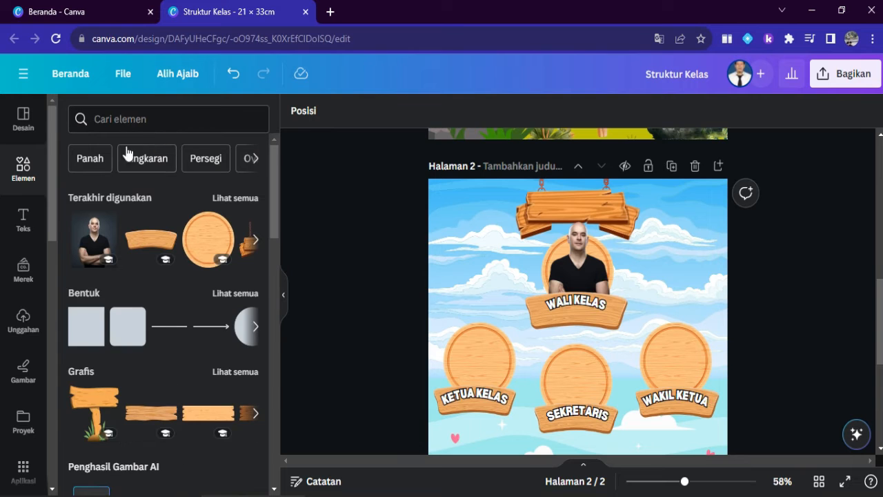
pyautogui.moveTo(357, 496)
pyautogui.click(358, 456)
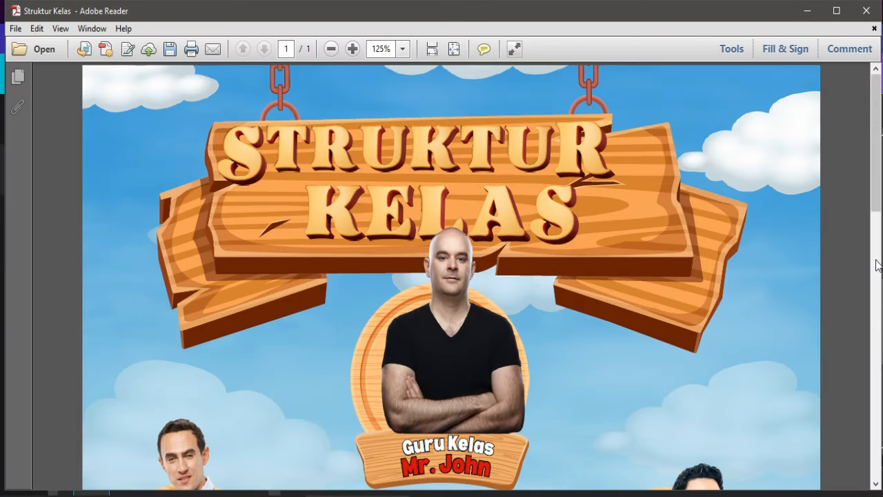
pyautogui.moveTo(873, 181); pyautogui.dragTo(874, 360)
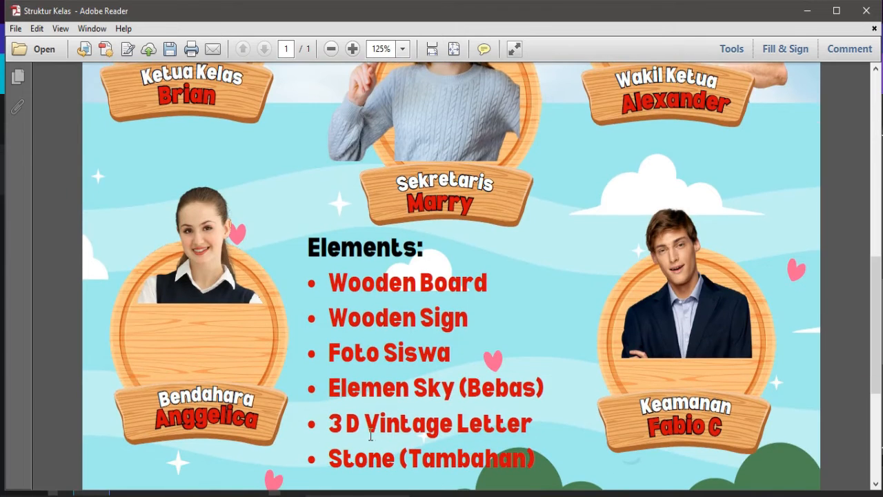
pyautogui.moveTo(246, 493)
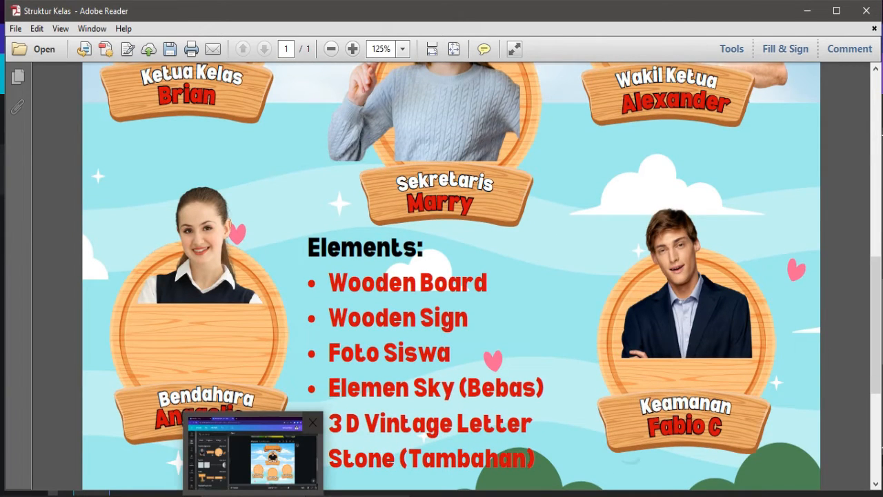
pyautogui.click(246, 462)
# - Search the elements for 3d vintage angka and restrict the results to graphics, down to the golden 3D letters
pyautogui.click(135, 113)
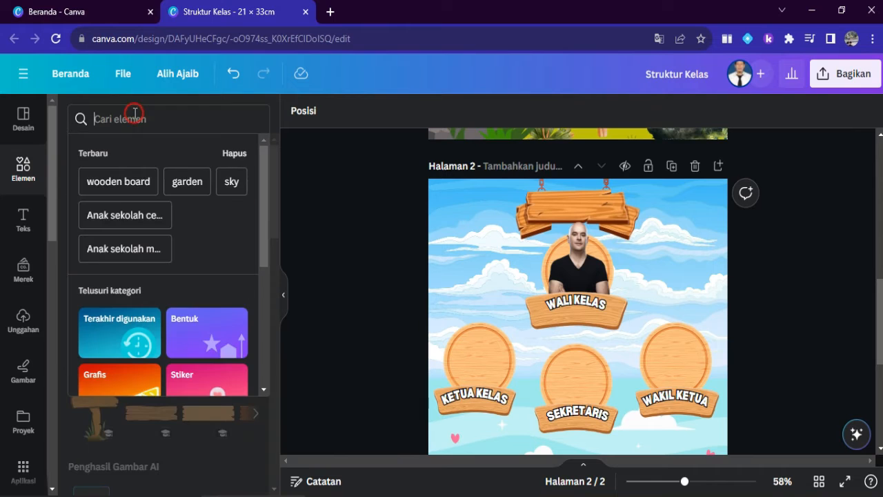
pyautogui.write('3D')
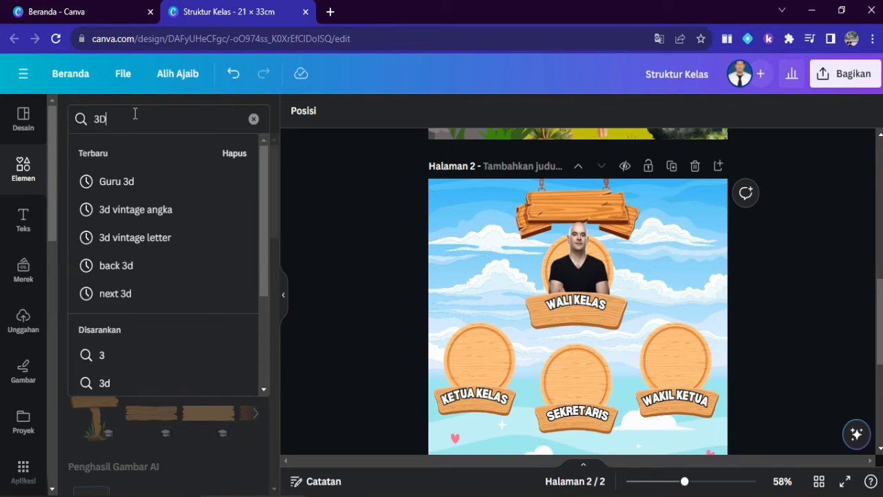
pyautogui.click(148, 224)
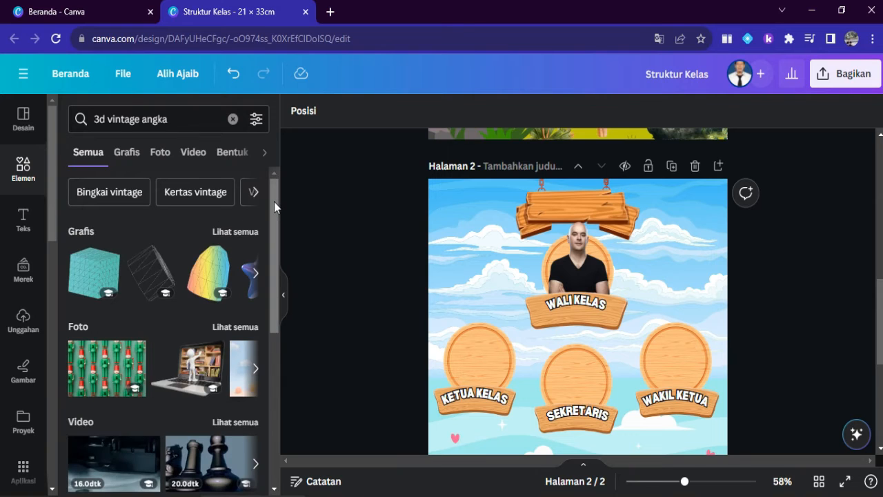
pyautogui.click(127, 151)
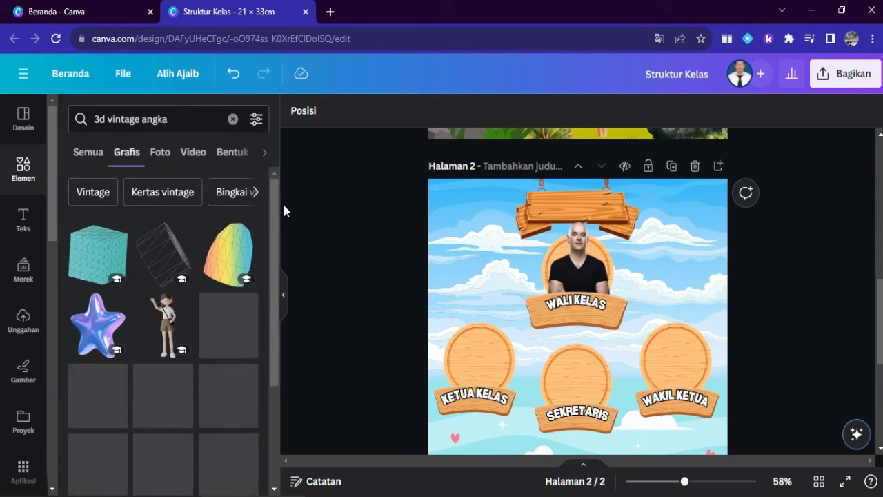
pyautogui.moveTo(274, 201); pyautogui.dragTo(271, 273)
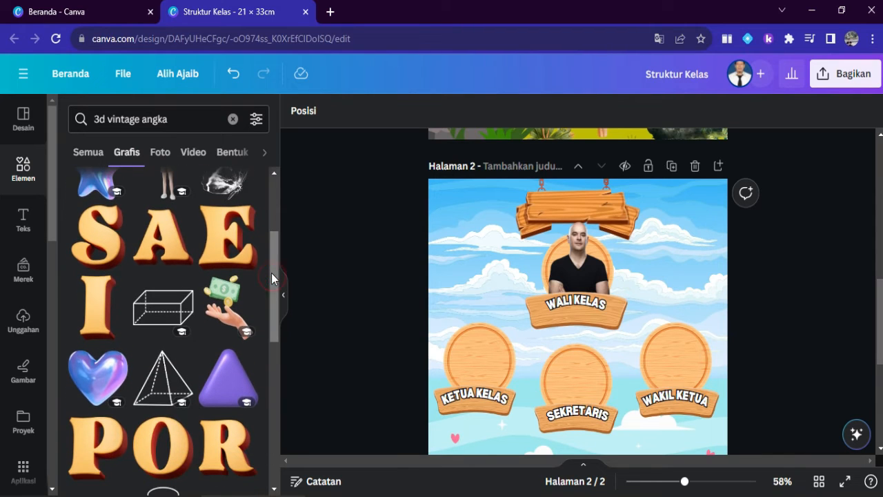
# - Add the golden 3D letters S and T and place them side by side at the left of the hanging sign
pyautogui.click(104, 240)
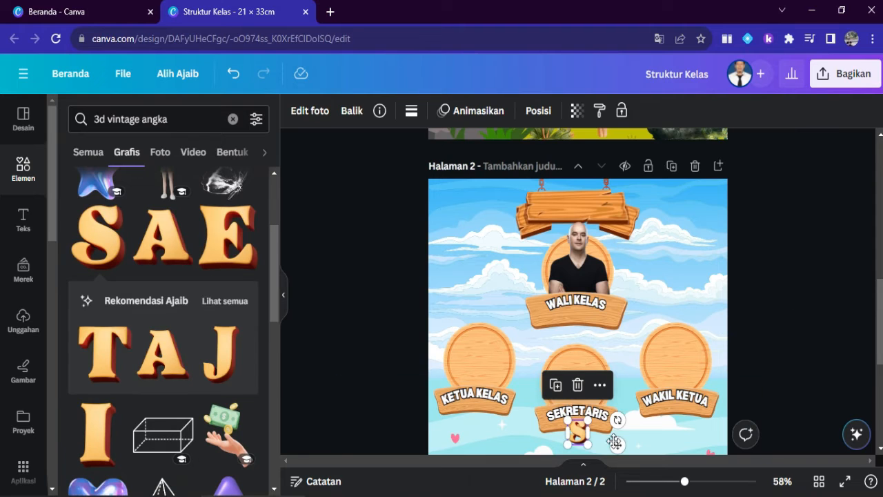
pyautogui.moveTo(617, 445); pyautogui.dragTo(578, 219)
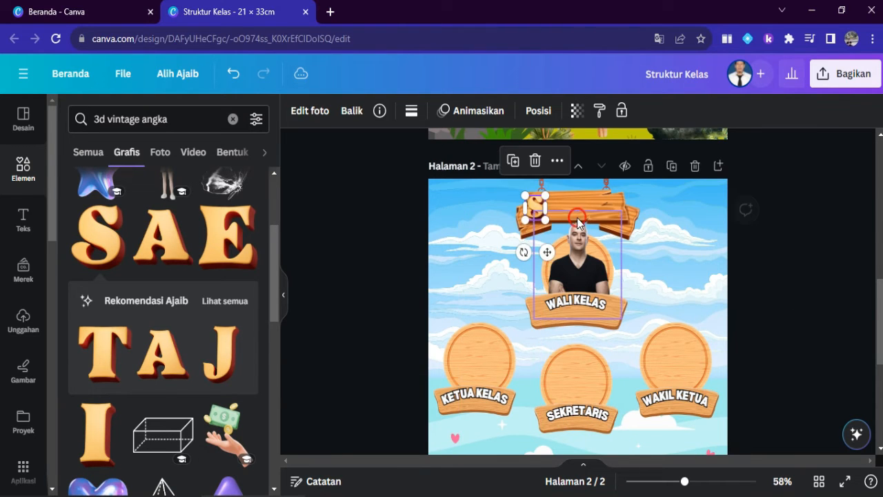
pyautogui.click(98, 368)
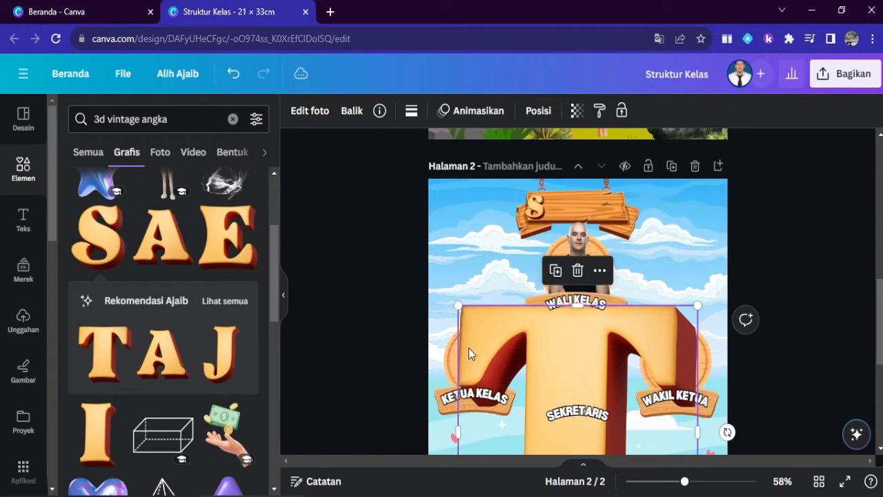
pyautogui.moveTo(578, 359); pyautogui.dragTo(549, 262)
pyautogui.moveTo(670, 209); pyautogui.dragTo(572, 218)
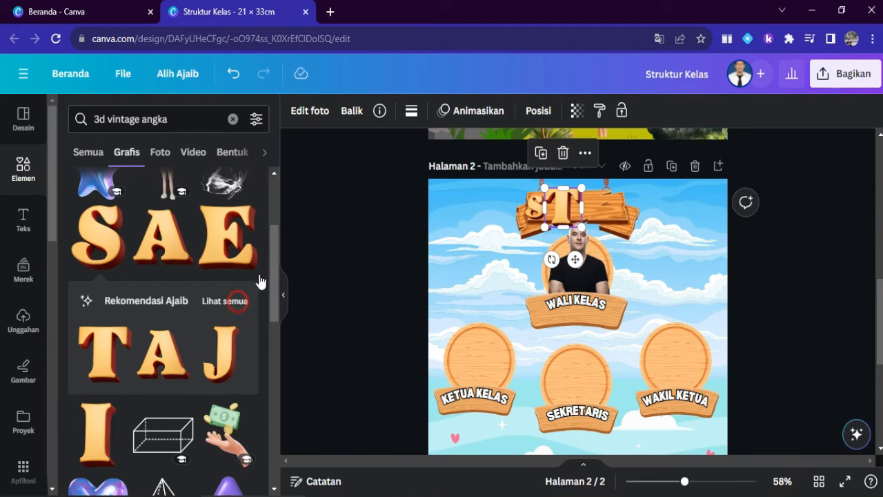
# - Open all recommendations related to the golden letters, add the letter R and place it on the hanging sign's right part
pyautogui.click(237, 300)
pyautogui.moveTo(276, 196); pyautogui.dragTo(267, 293)
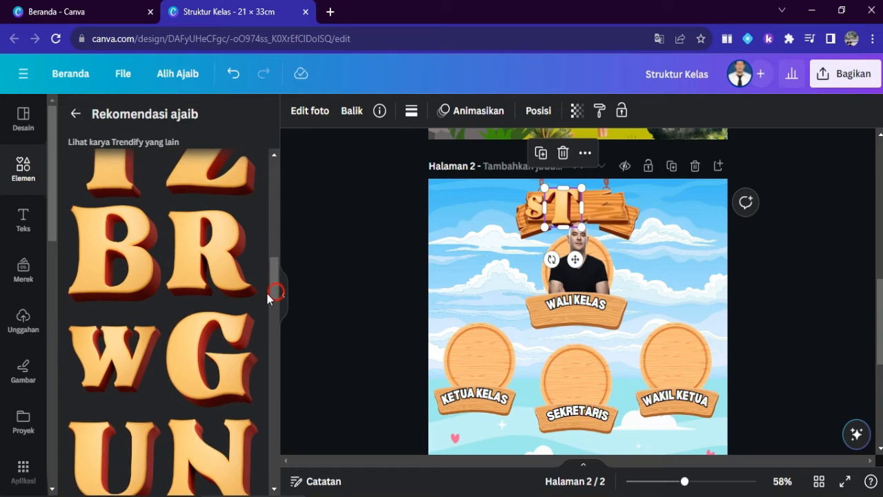
pyautogui.click(231, 277)
pyautogui.moveTo(621, 442); pyautogui.dragTo(650, 218)
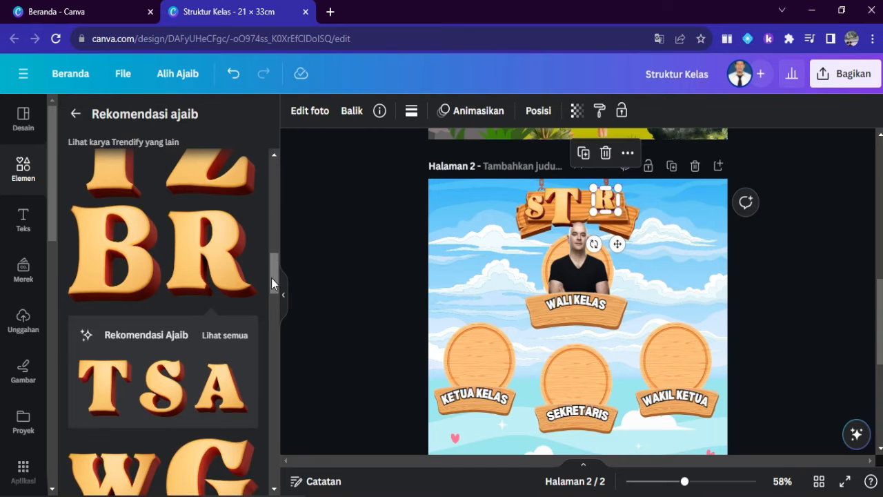
# - Add the golden 3D letter U, shrink it and place it in the sky to the right of the hanging sign
pyautogui.moveTo(271, 282); pyautogui.dragTo(275, 312)
pyautogui.click(108, 302)
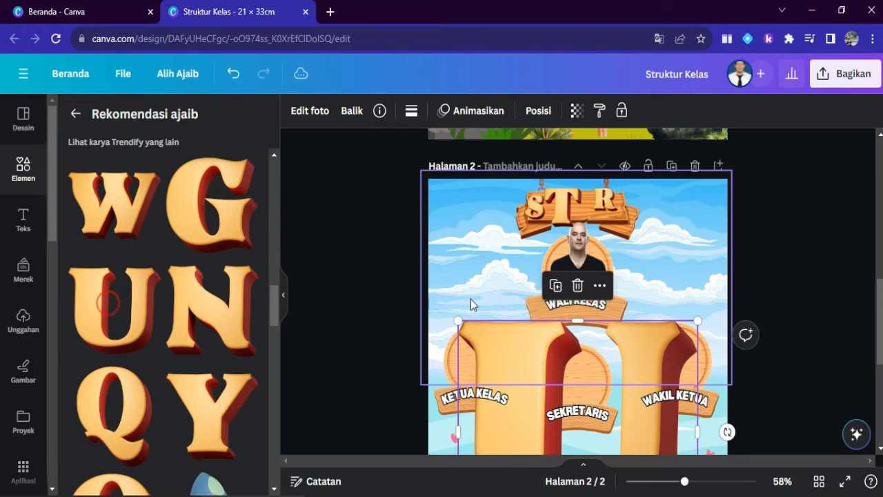
pyautogui.moveTo(456, 317); pyautogui.dragTo(588, 391)
pyautogui.moveTo(617, 444); pyautogui.dragTo(651, 286)
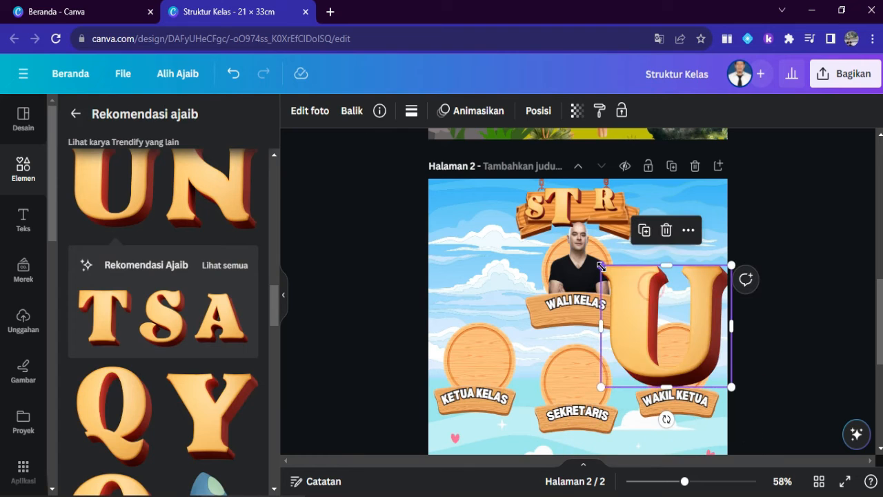
pyautogui.moveTo(601, 266); pyautogui.dragTo(700, 344)
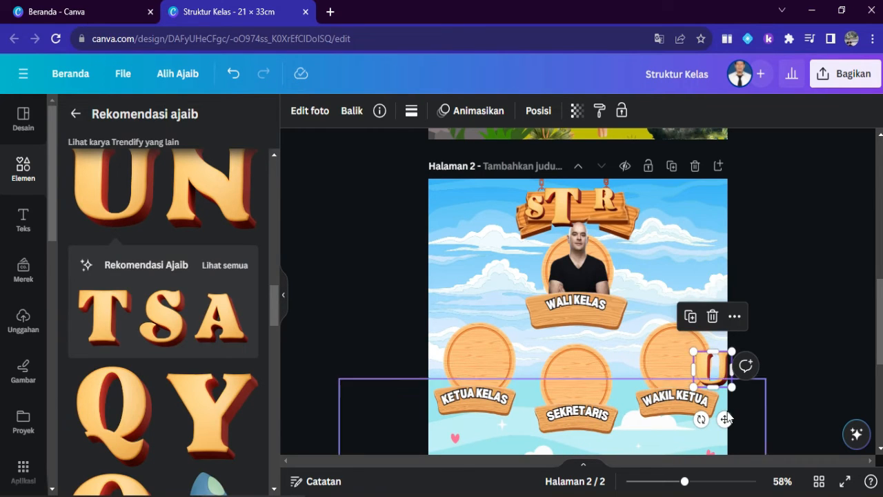
pyautogui.moveTo(724, 418); pyautogui.dragTo(670, 286)
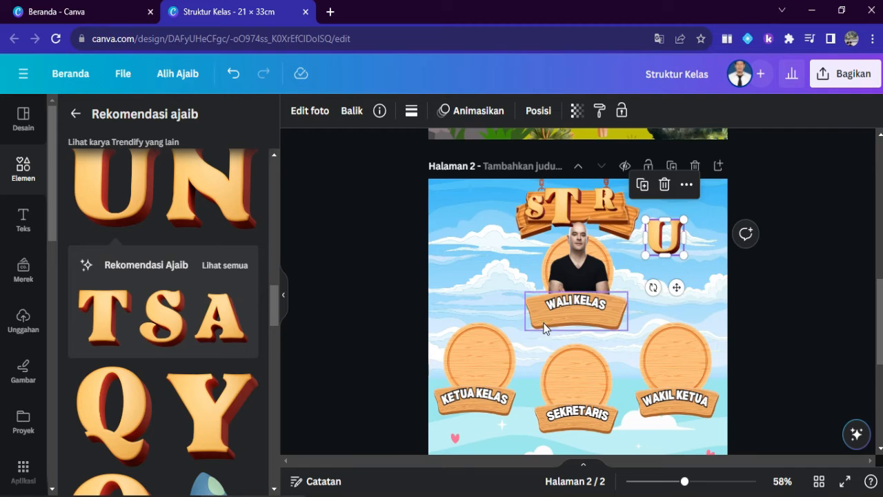
# - Open the full recommendations for the letter U and add the golden 3D letter K to the page
pyautogui.click(238, 265)
pyautogui.moveTo(273, 181); pyautogui.dragTo(257, 206)
pyautogui.click(220, 308)
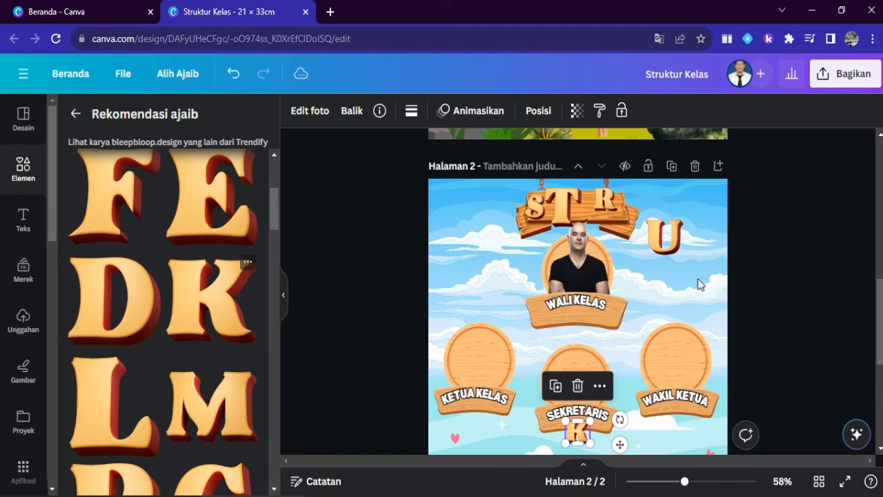
# - Shrink the letters S and T on the hanging sign and line up the T directly beside the S
pyautogui.click(560, 204)
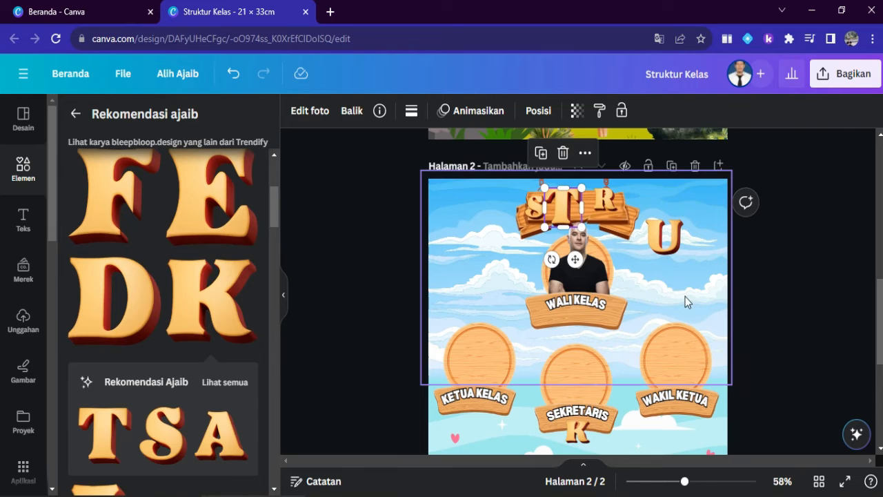
pyautogui.click(493, 236)
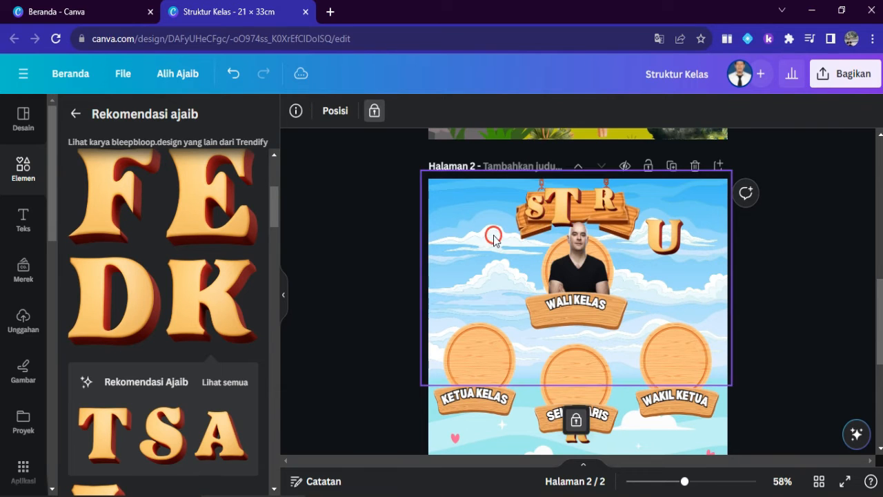
pyautogui.click(387, 218)
pyautogui.click(537, 208)
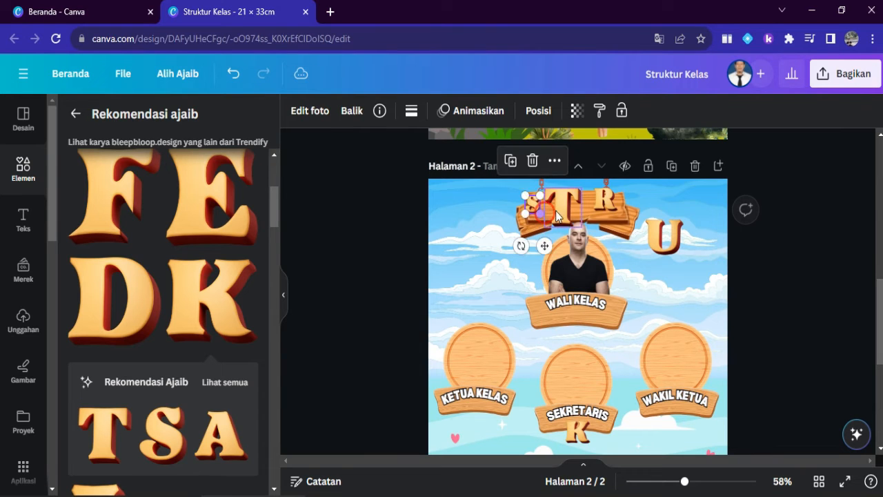
pyautogui.click(576, 215)
pyautogui.moveTo(582, 224); pyautogui.dragTo(560, 205)
pyautogui.moveTo(562, 236); pyautogui.dragTo(559, 239)
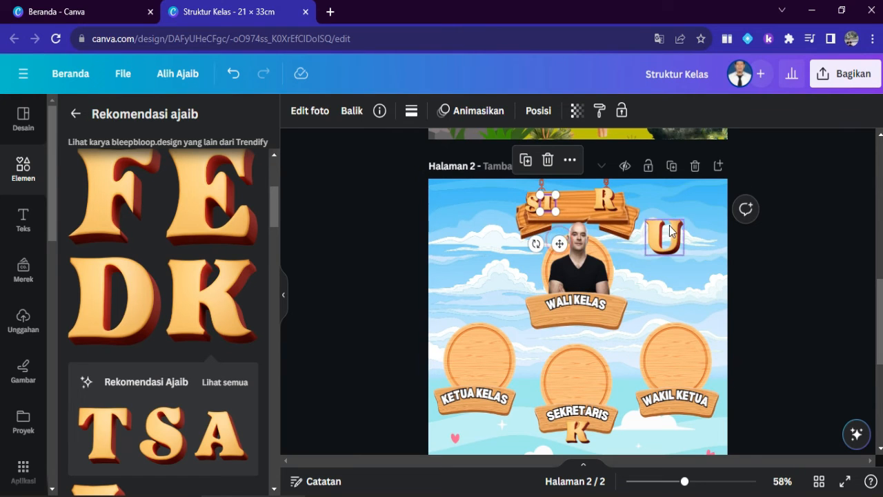
# - Move the letter R next to the T on the hanging sign and adjust its size to match the other letters
pyautogui.click(606, 198)
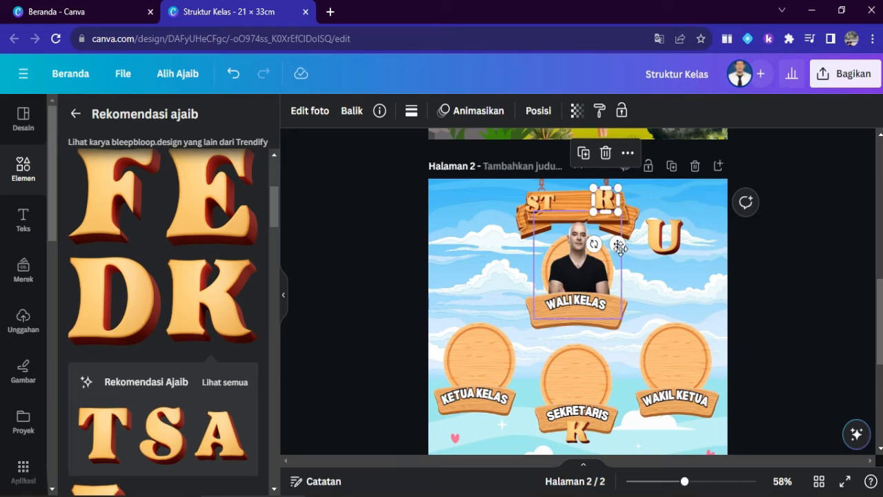
pyautogui.moveTo(617, 243); pyautogui.dragTo(582, 252)
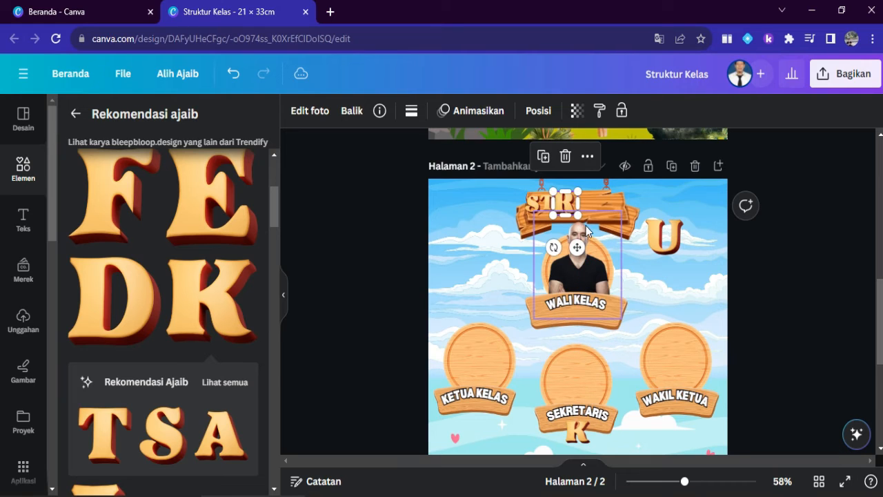
pyautogui.moveTo(580, 215); pyautogui.dragTo(577, 207)
pyautogui.moveTo(575, 243)
pyautogui.mouseDown()
pyautogui.moveTo(582, 252)
pyautogui.moveTo(575, 246)
pyautogui.mouseUp()
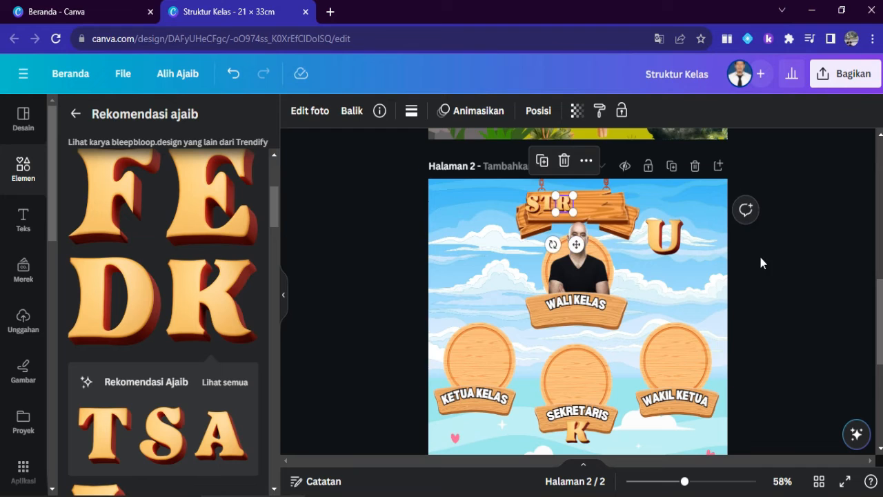
pyautogui.click(804, 270)
pyautogui.click(565, 205)
pyautogui.moveTo(578, 198); pyautogui.dragTo(576, 194)
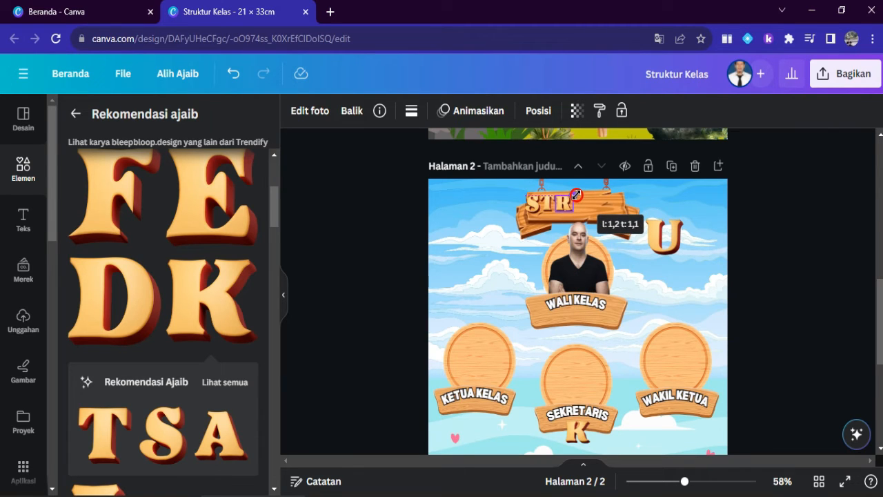
pyautogui.moveTo(578, 198); pyautogui.dragTo(577, 197)
pyautogui.click(814, 304)
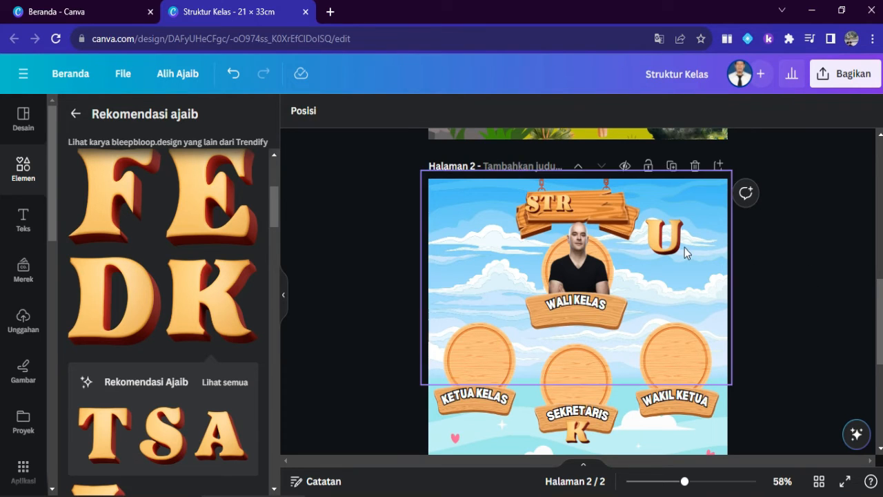
# - Shrink the letter U and place it after the R on the hanging sign, matching the other letters' size
pyautogui.click(665, 249)
pyautogui.moveTo(685, 250); pyautogui.dragTo(660, 235)
pyautogui.moveTo(662, 268); pyautogui.dragTo(591, 241)
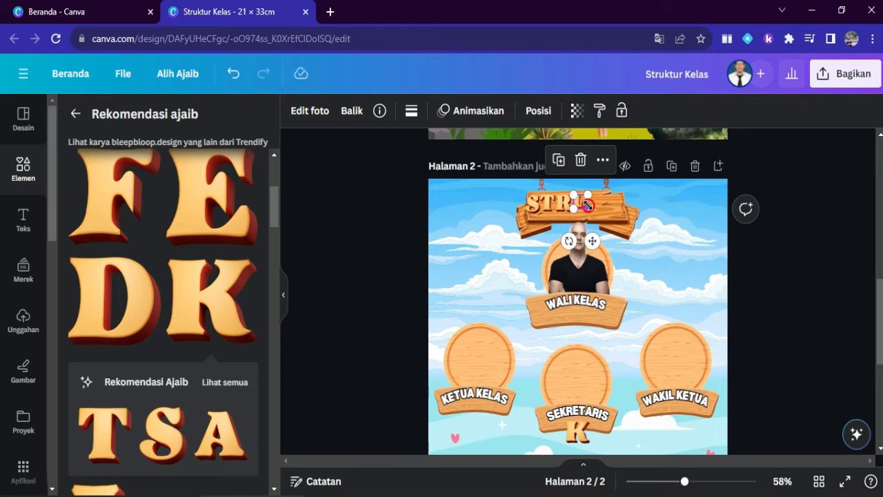
pyautogui.moveTo(587, 204); pyautogui.dragTo(591, 209)
pyautogui.click(804, 273)
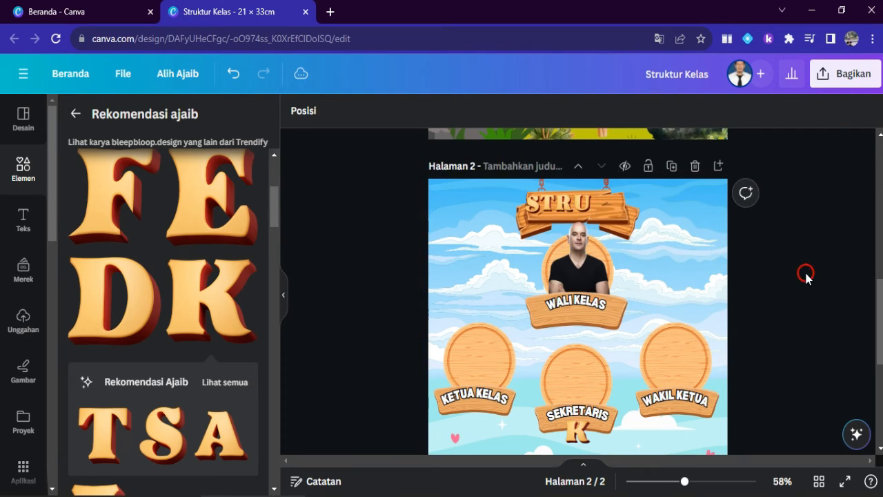
# - Move the letter K from below the SEKRETARIS plank onto the hanging sign, directly after the U
pyautogui.moveTo(573, 432); pyautogui.dragTo(618, 209)
pyautogui.moveTo(623, 239); pyautogui.dragTo(615, 241)
pyautogui.click(767, 261)
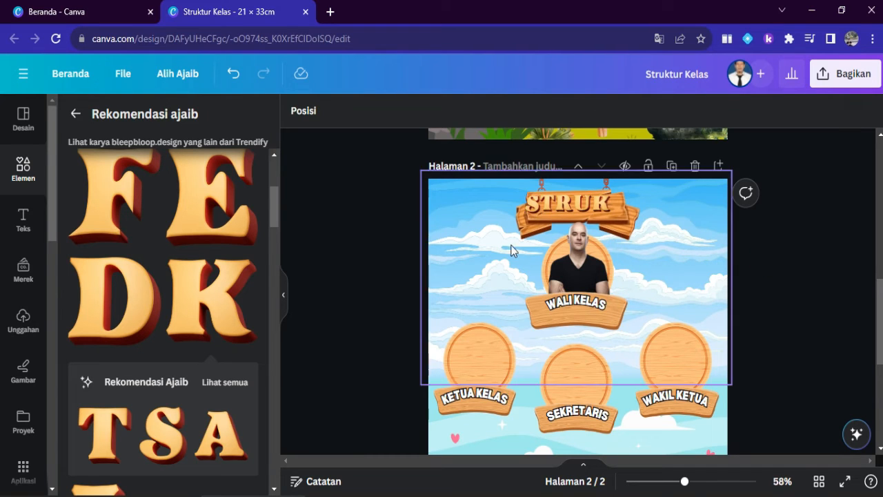
# - Enlarge the hanging wooden sign from its lower-left corner, extending it outward and downward behind the STRUK letters
pyautogui.click(528, 224)
pyautogui.moveTo(515, 240); pyautogui.dragTo(485, 261)
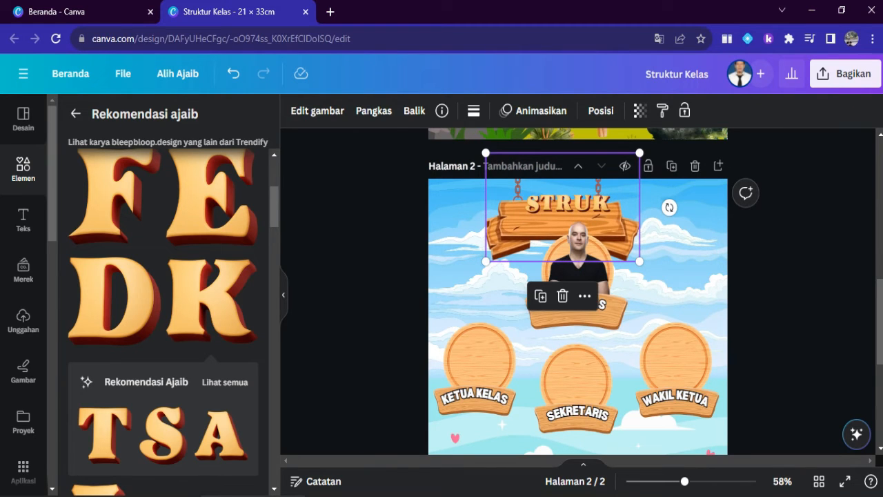
pyautogui.scroll(-2, 402, 217)
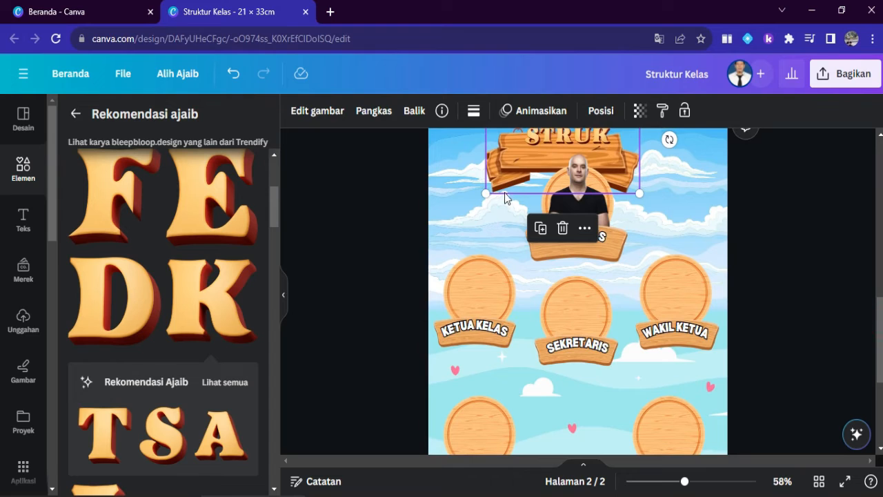
pyautogui.click(354, 207)
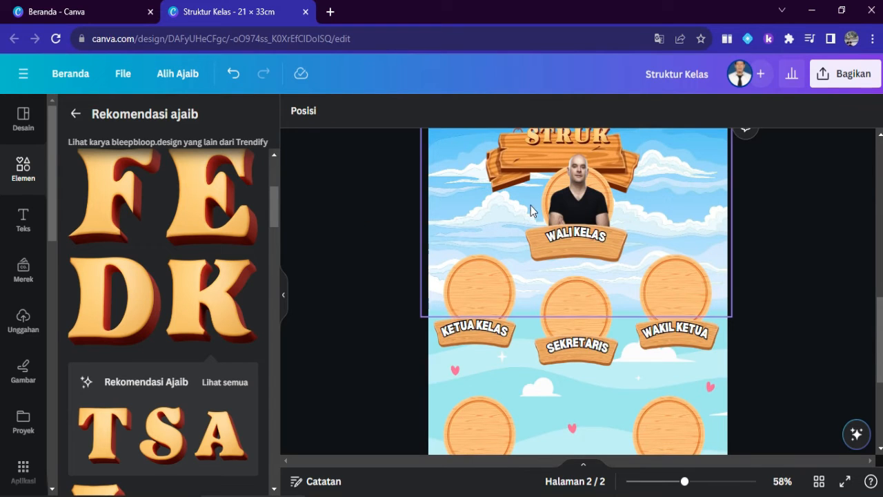
# - Undo the last enlargement of the wooden title sign on page 2
pyautogui.moveTo(532, 208); pyautogui.dragTo(585, 213)
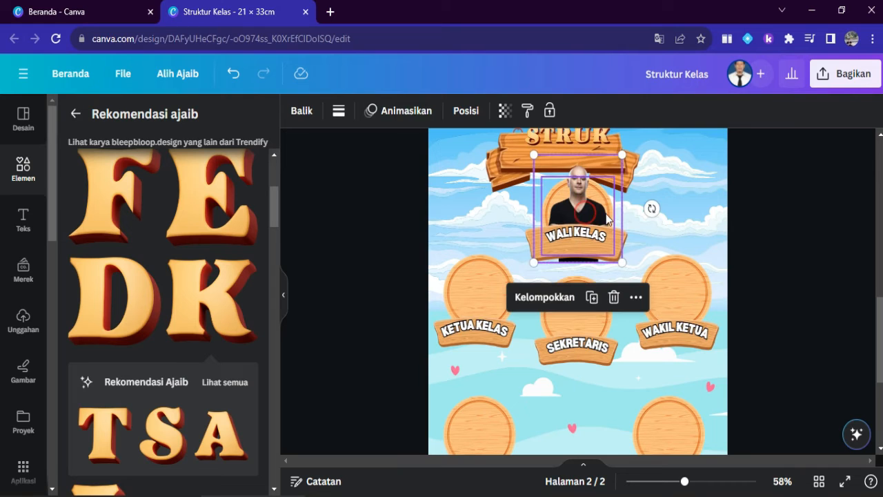
pyautogui.click(833, 252)
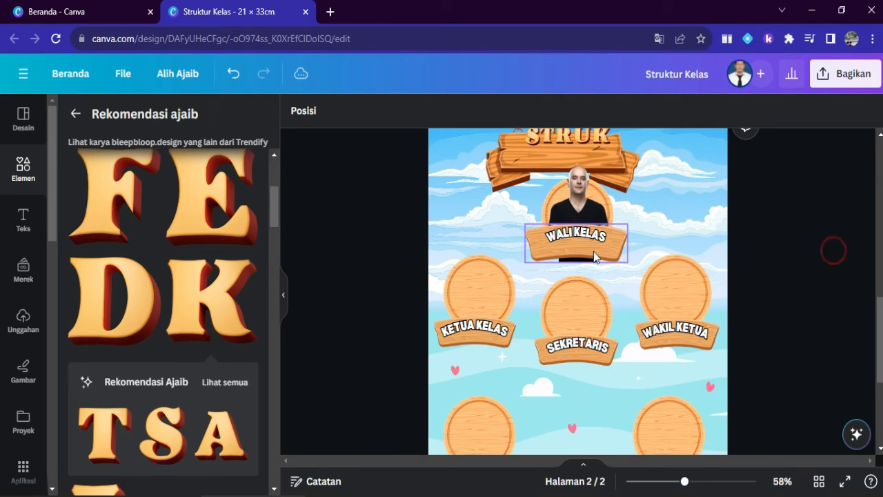
pyautogui.click(767, 249)
pyautogui.hotkey('ctrl', 'z')
pyautogui.moveTo(879, 345); pyautogui.dragTo(879, 331)
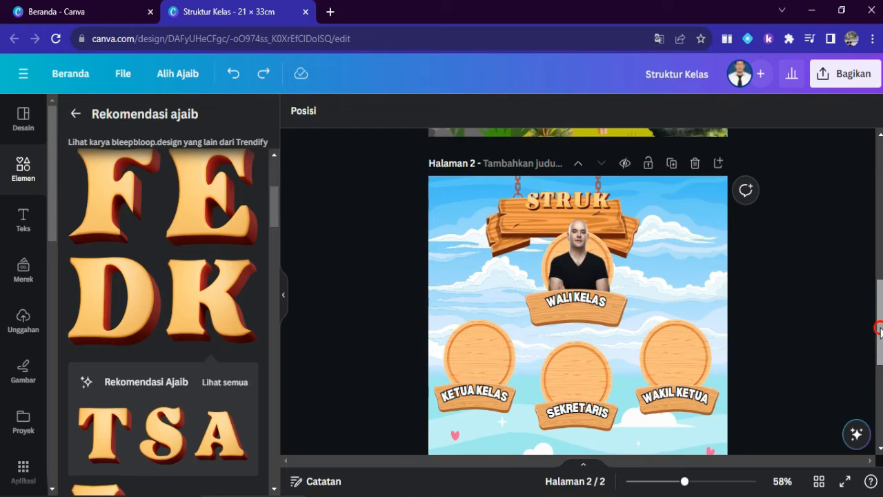
pyautogui.hotkey('ctrl', 'z')
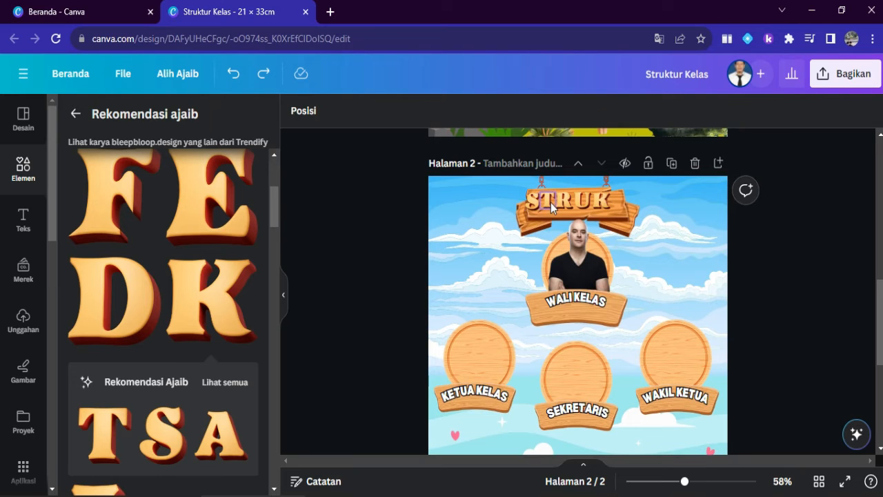
# - Shrink the letters S, T, R, U and K on the wooden title sign to a matching smaller size
pyautogui.click(530, 209)
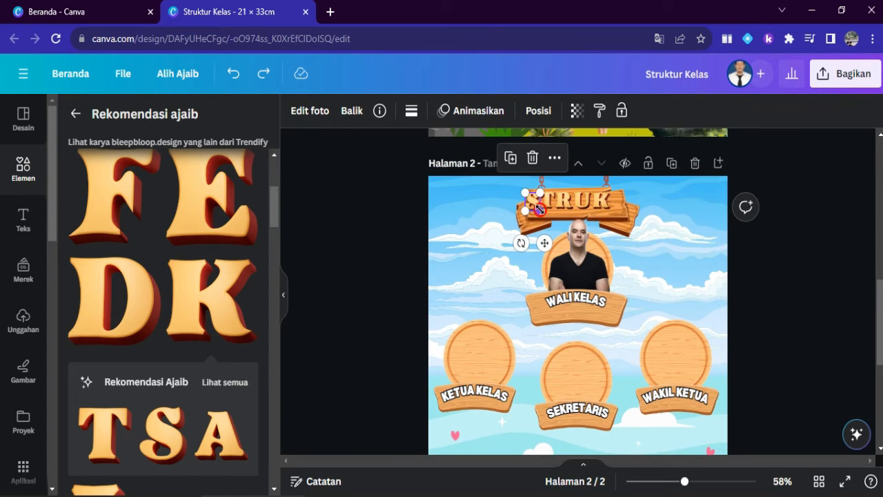
pyautogui.moveTo(541, 210); pyautogui.dragTo(586, 202)
pyautogui.click(546, 206)
pyautogui.click(566, 204)
pyautogui.click(582, 202)
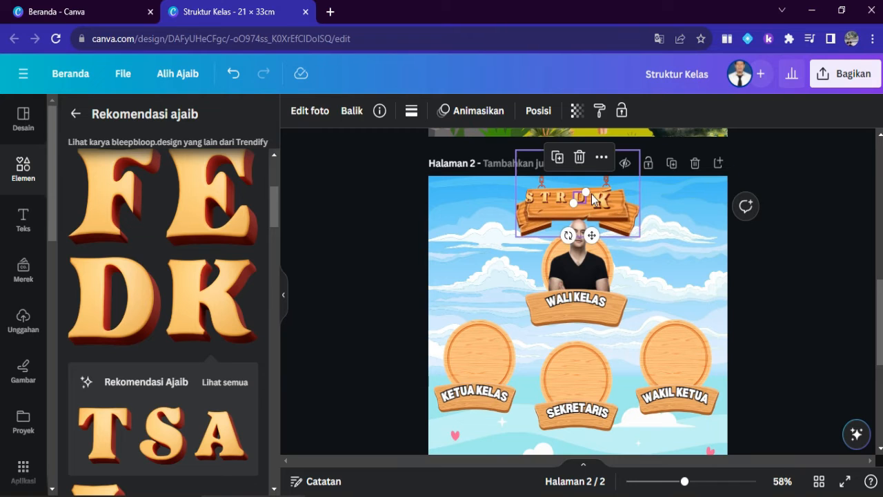
pyautogui.click(596, 200)
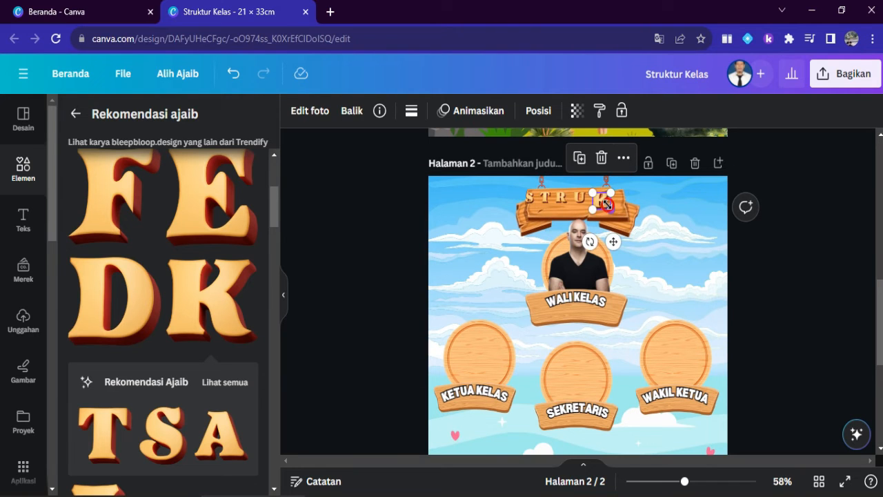
pyautogui.moveTo(605, 203); pyautogui.dragTo(602, 200)
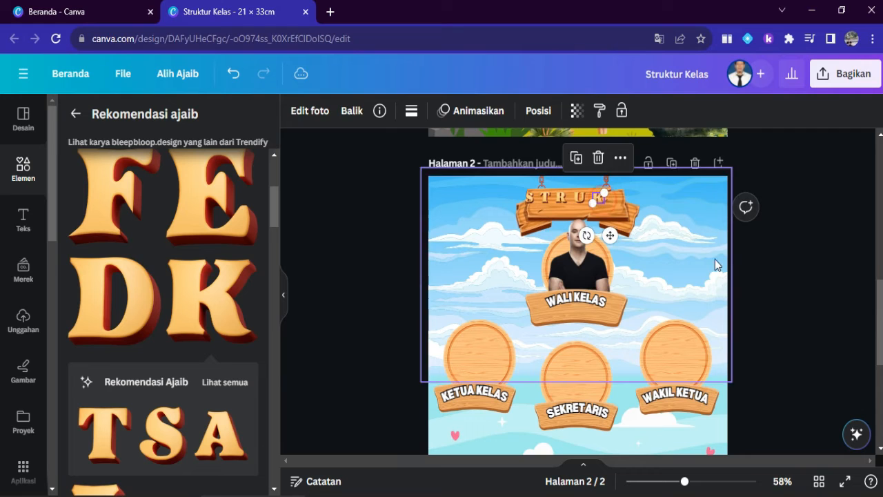
pyautogui.click(809, 291)
# - Move the S closer to the T on the title sign and make the T slightly smaller
pyautogui.click(527, 200)
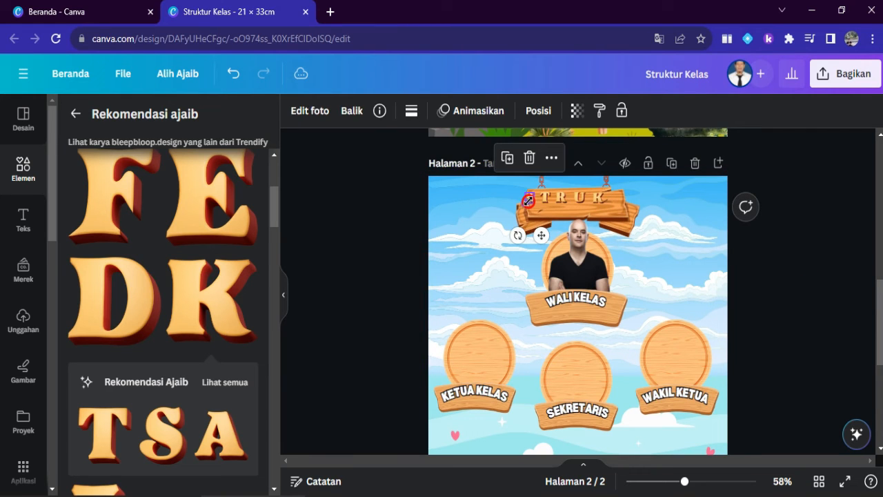
pyautogui.moveTo(527, 200); pyautogui.dragTo(530, 202)
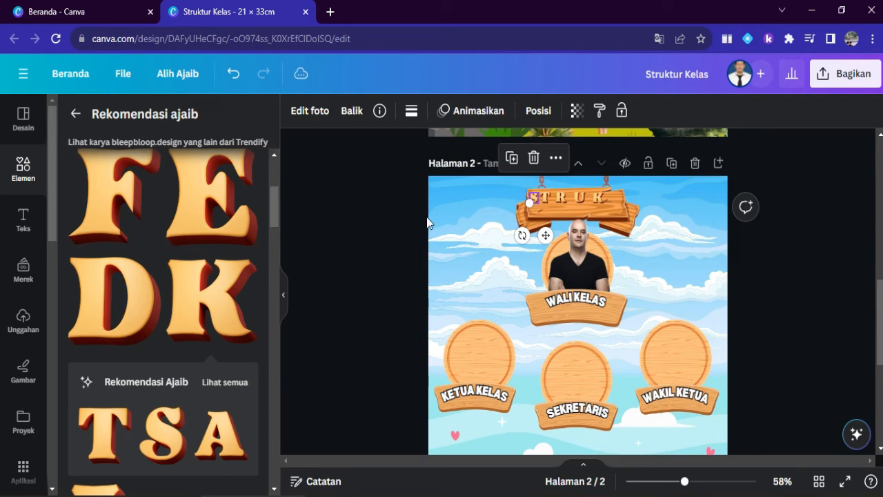
pyautogui.click(367, 219)
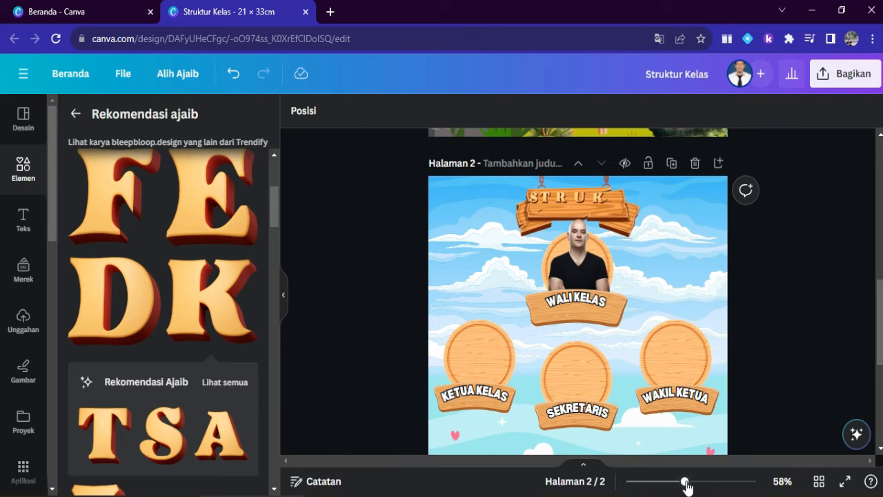
pyautogui.moveTo(687, 487); pyautogui.dragTo(704, 486)
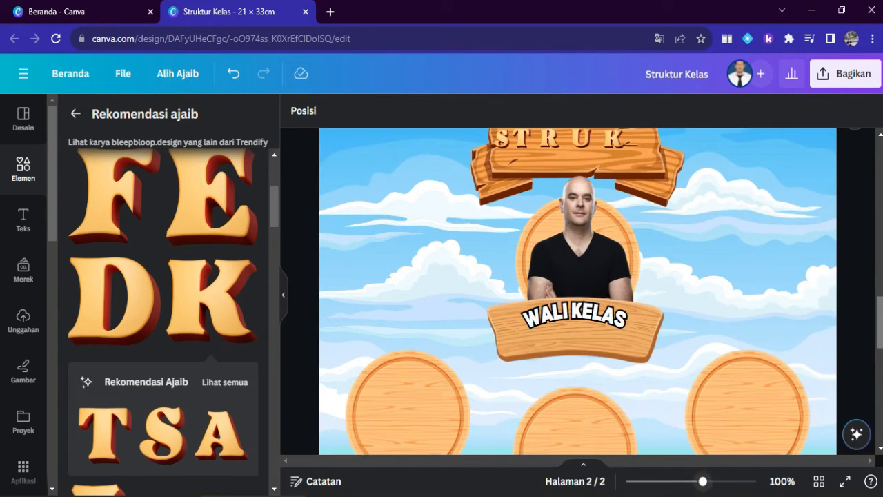
pyautogui.moveTo(879, 340); pyautogui.dragTo(878, 328)
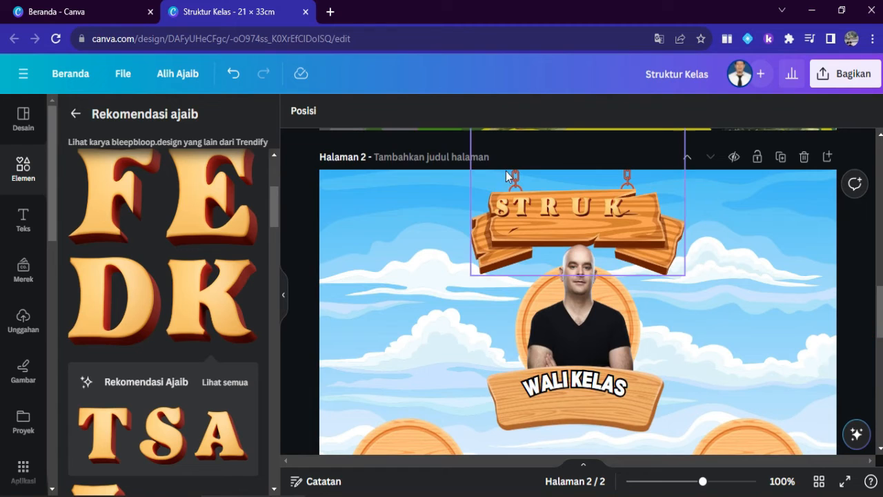
pyautogui.click(522, 213)
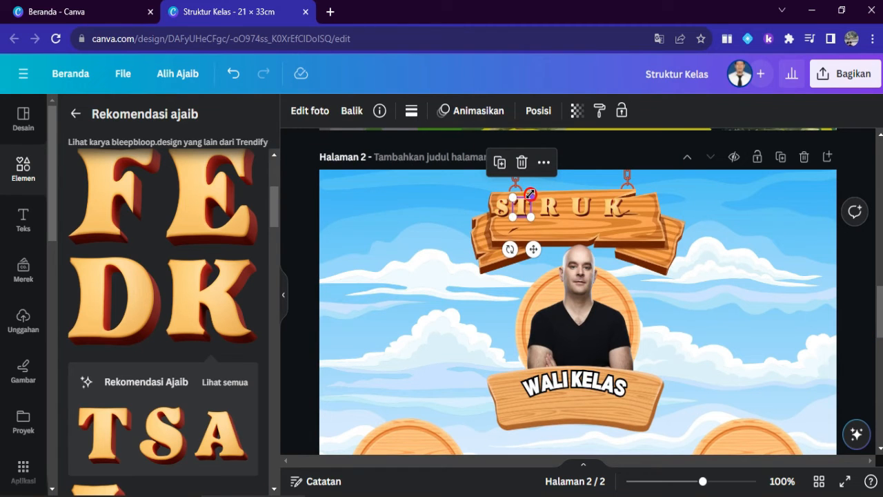
pyautogui.moveTo(530, 196); pyautogui.dragTo(529, 199)
pyautogui.click(751, 276)
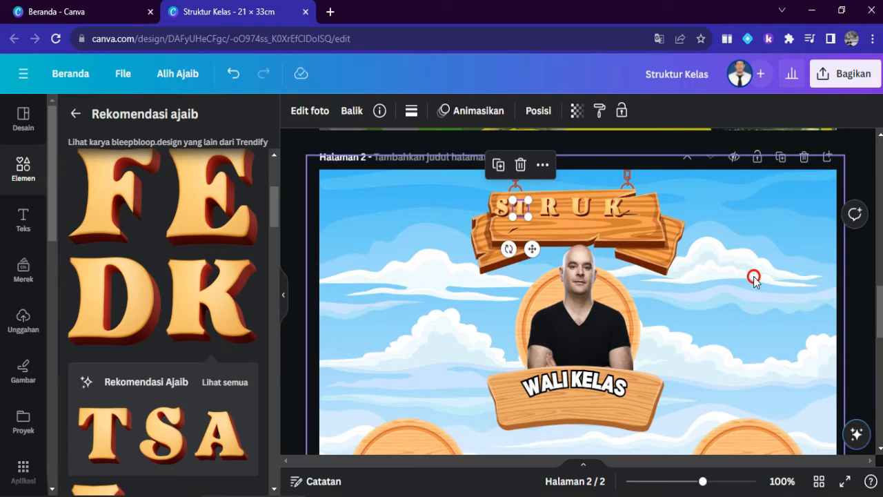
# - Move the R, U and K close behind the T with even spacing, trimming their sizes to match
pyautogui.click(551, 214)
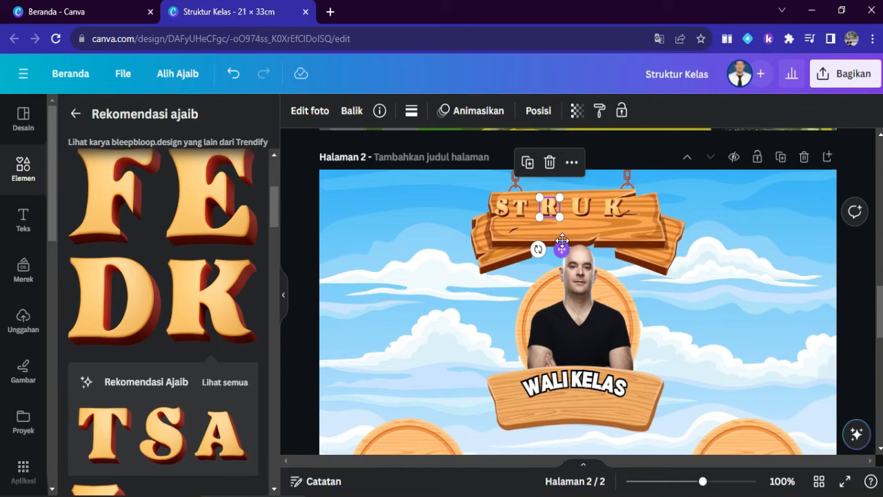
pyautogui.moveTo(562, 251); pyautogui.dragTo(552, 252)
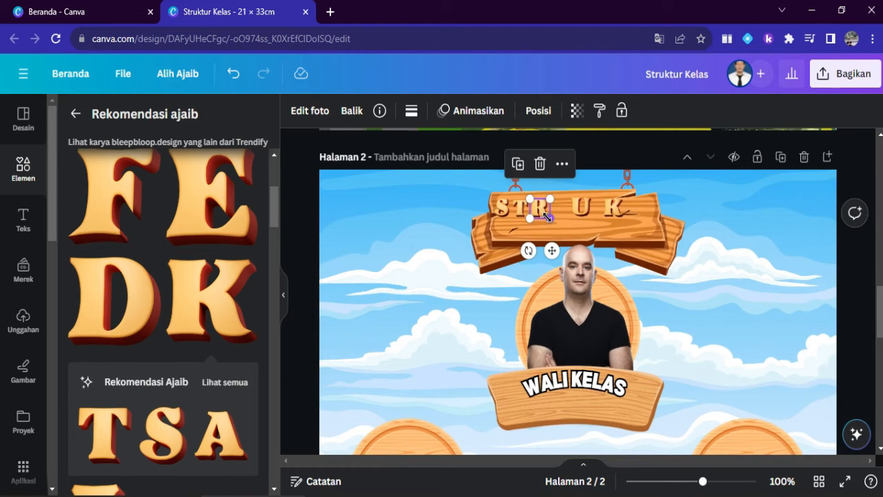
pyautogui.moveTo(546, 215); pyautogui.dragTo(577, 208)
pyautogui.click(855, 238)
pyautogui.click(401, 214)
pyautogui.click(616, 209)
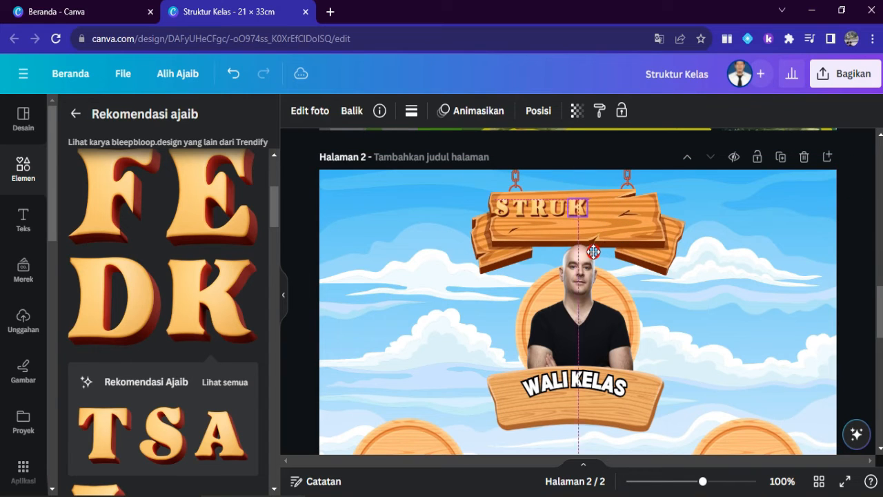
pyautogui.moveTo(594, 252); pyautogui.dragTo(591, 251)
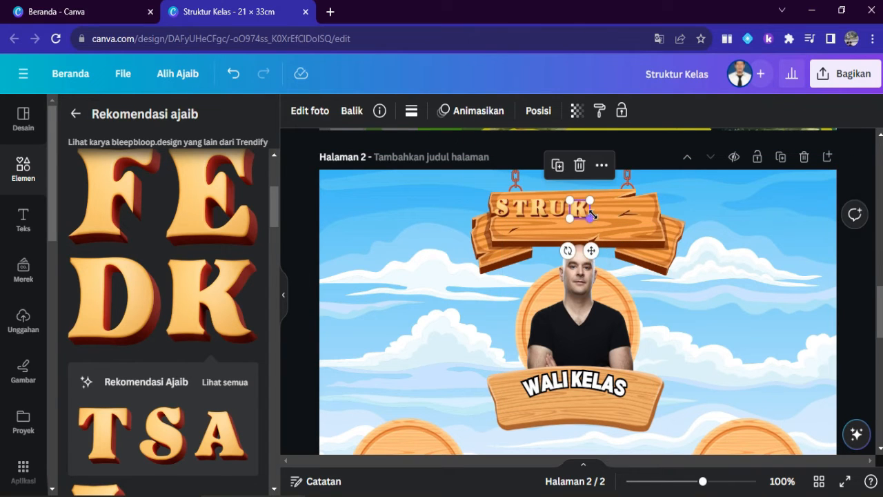
pyautogui.moveTo(587, 218); pyautogui.dragTo(586, 217)
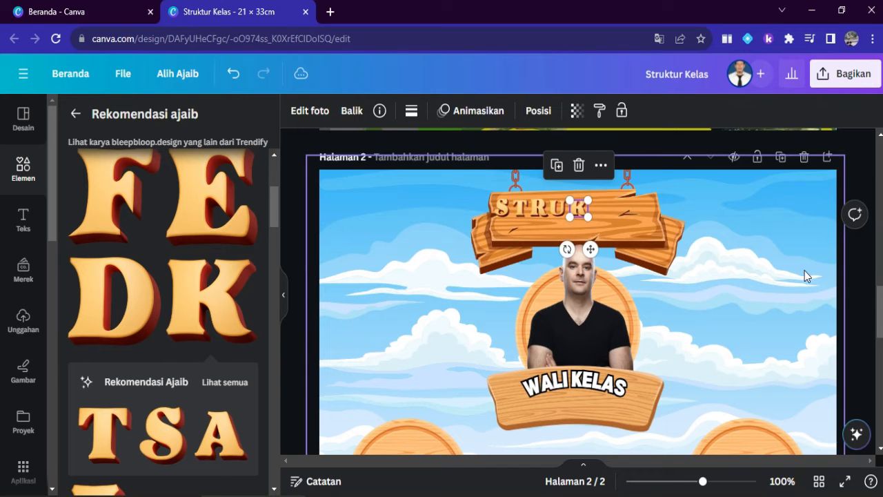
# - Duplicate the letters T, U and R and line the copies up after the K to spell STRUKTUR
pyautogui.click(519, 210)
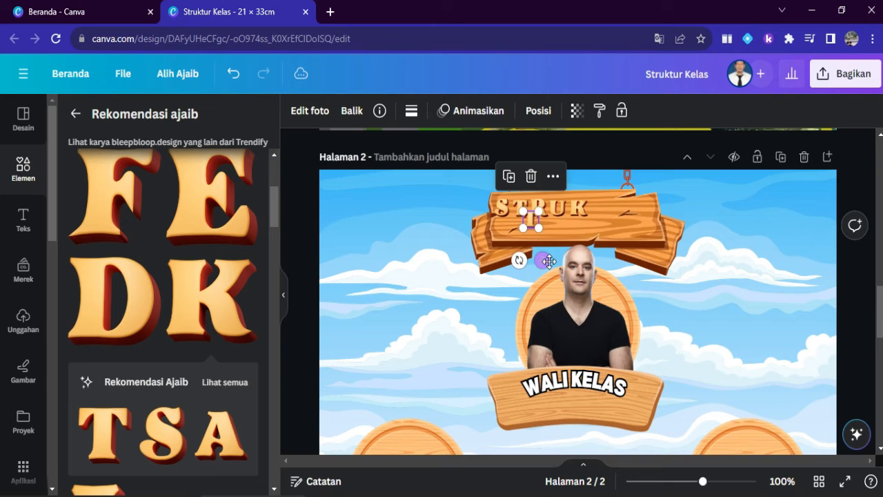
pyautogui.moveTo(531, 249); pyautogui.dragTo(613, 250)
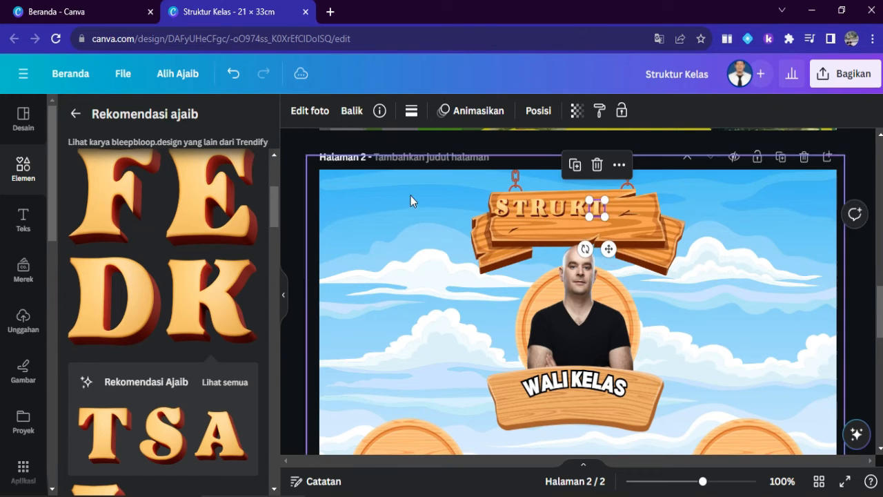
pyautogui.click(552, 207)
pyautogui.moveTo(573, 248); pyautogui.dragTo(625, 248)
pyautogui.click(532, 212)
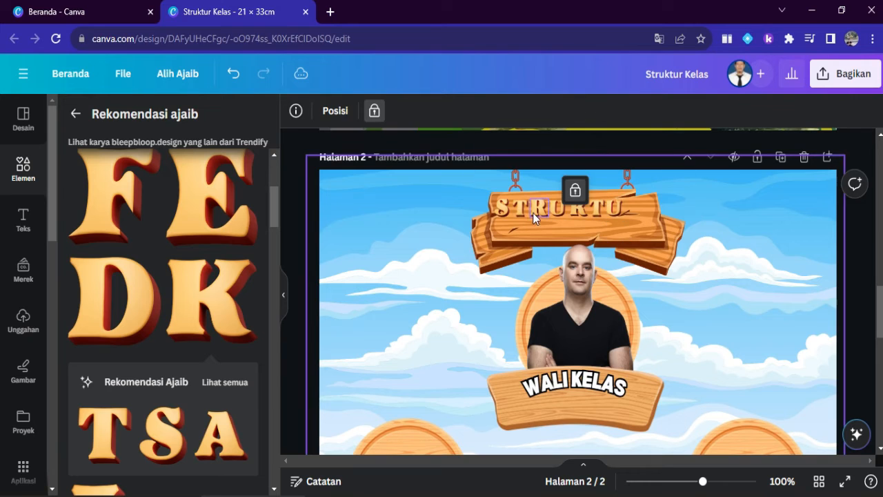
pyautogui.click(540, 214)
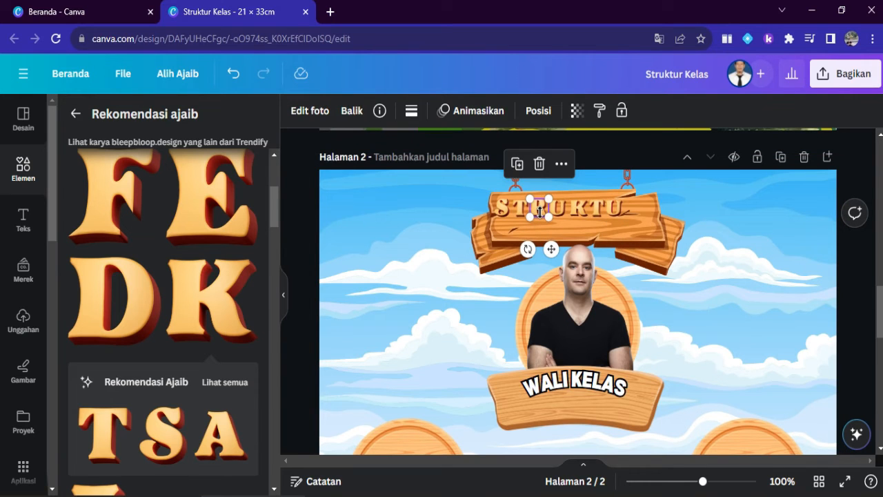
pyautogui.moveTo(551, 249); pyautogui.dragTo(646, 250)
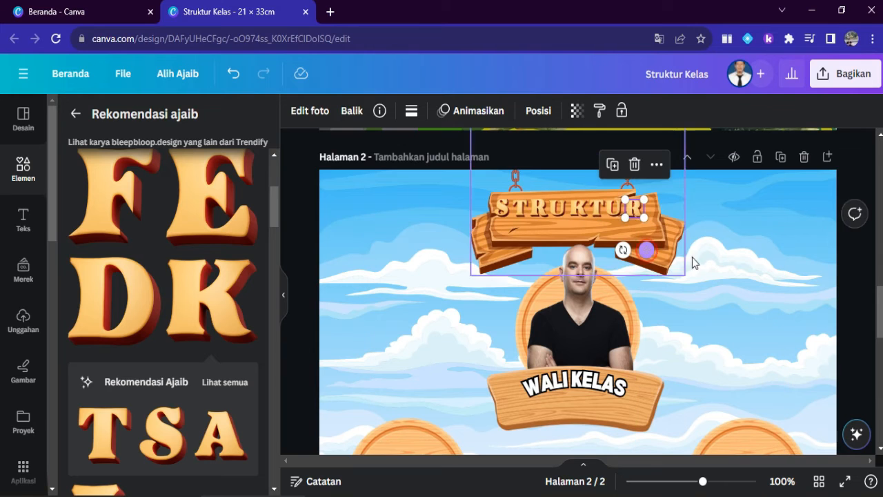
pyautogui.click(854, 269)
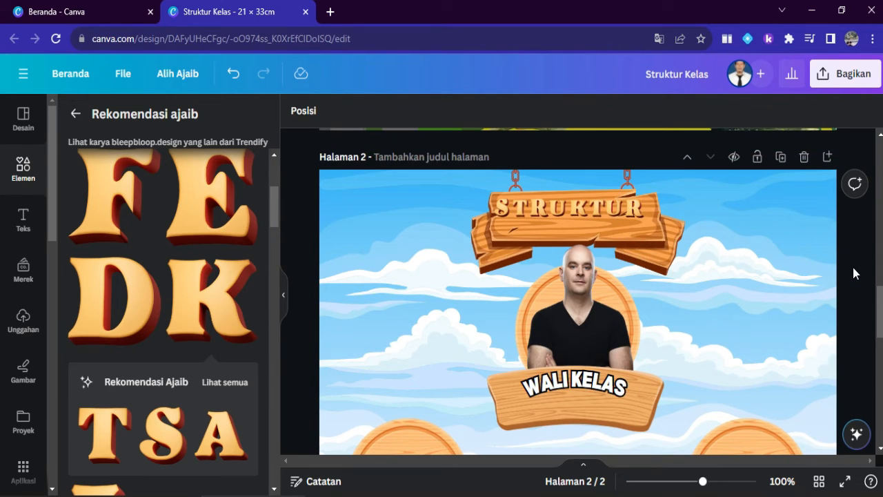
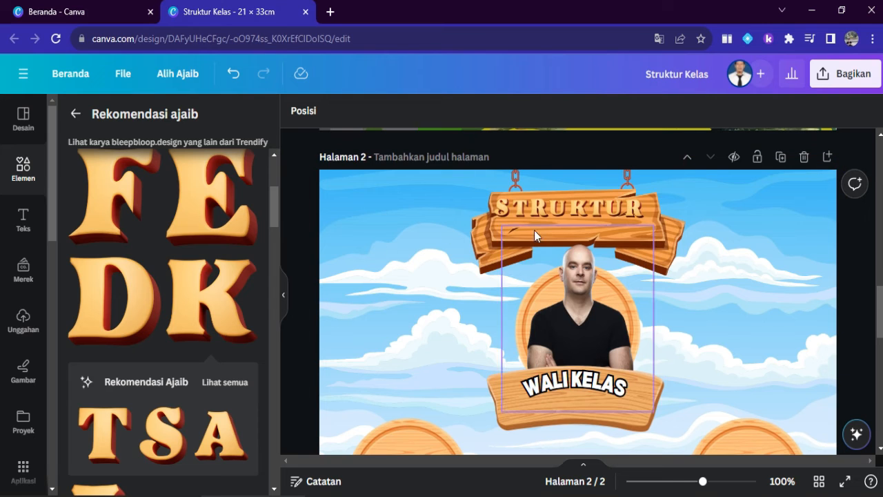
# - Duplicate the K and place the copy on a second line below STRUKTUR on the sign
pyautogui.click(577, 213)
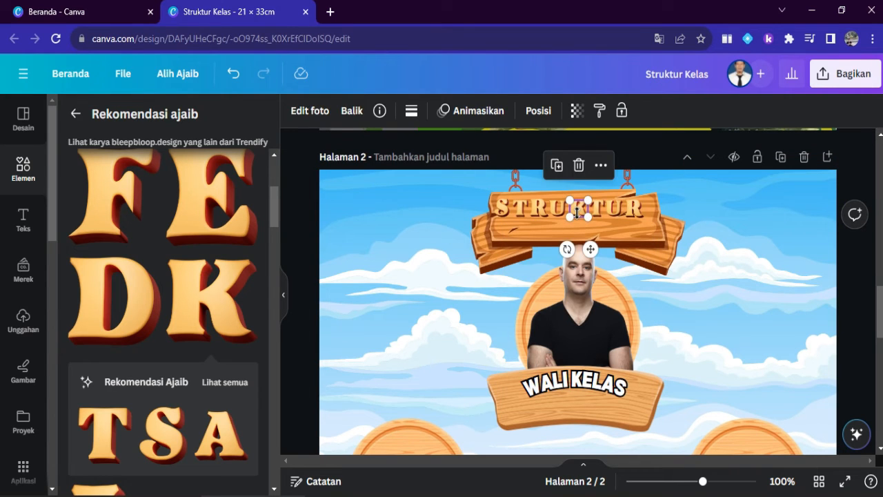
pyautogui.moveTo(577, 212); pyautogui.dragTo(588, 224)
pyautogui.moveTo(597, 261); pyautogui.dragTo(548, 274)
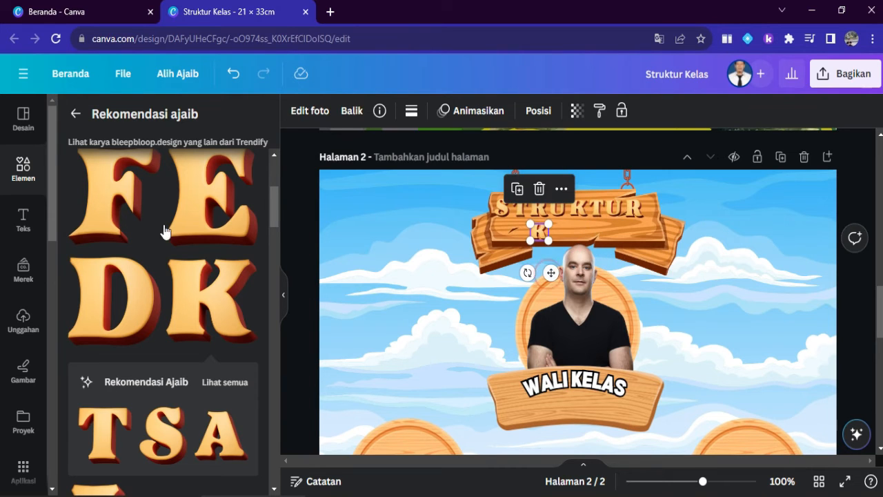
# - Add the matching 3D letter E, shrink it to the title letters' size and place it right after the second-line K
pyautogui.click(189, 188)
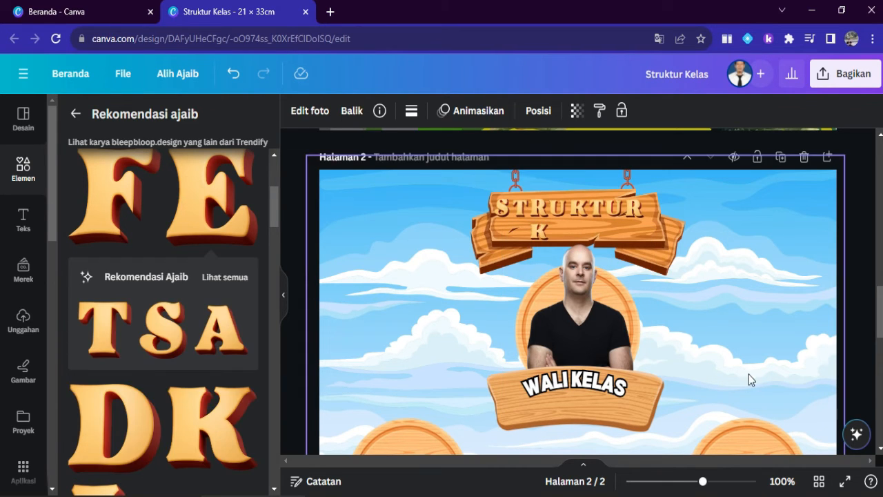
pyautogui.moveTo(880, 307); pyautogui.dragTo(864, 345)
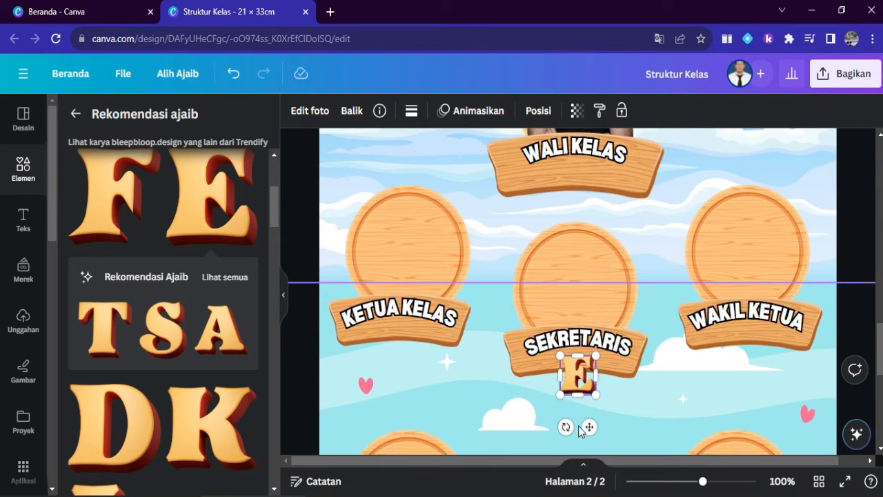
pyautogui.moveTo(582, 429); pyautogui.dragTo(686, 215)
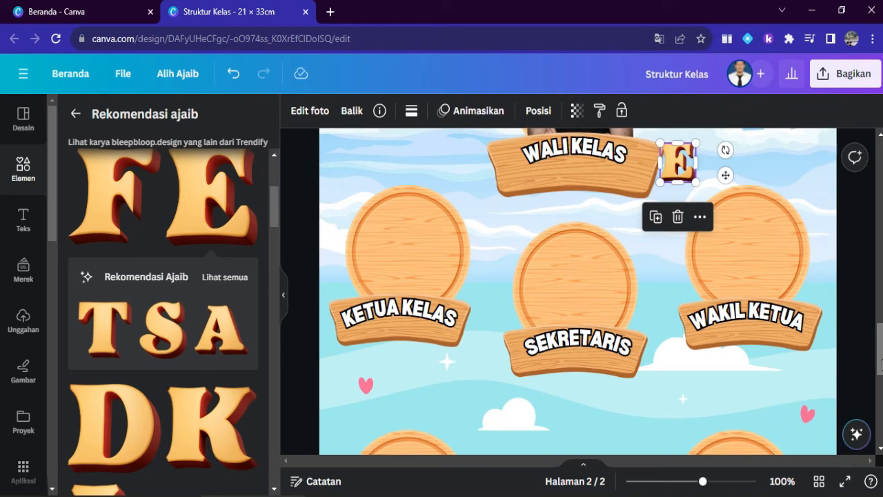
pyautogui.scroll(3, 689, 310)
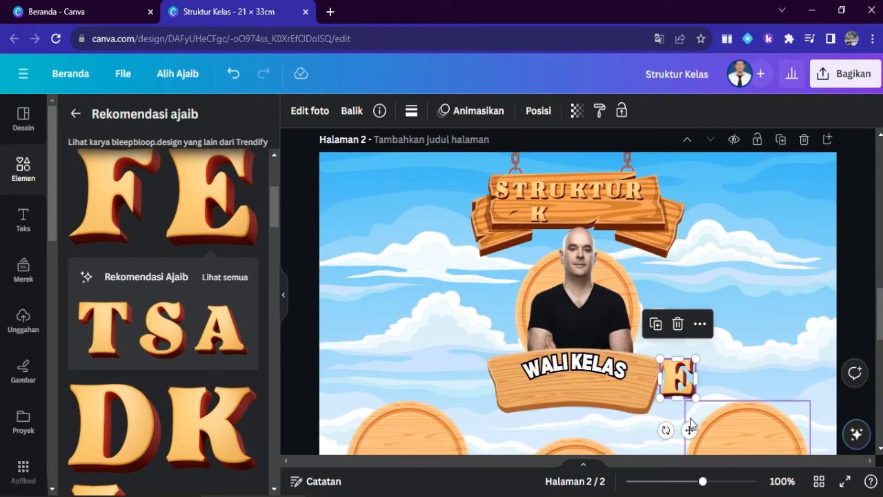
pyautogui.moveTo(687, 423); pyautogui.dragTo(557, 215)
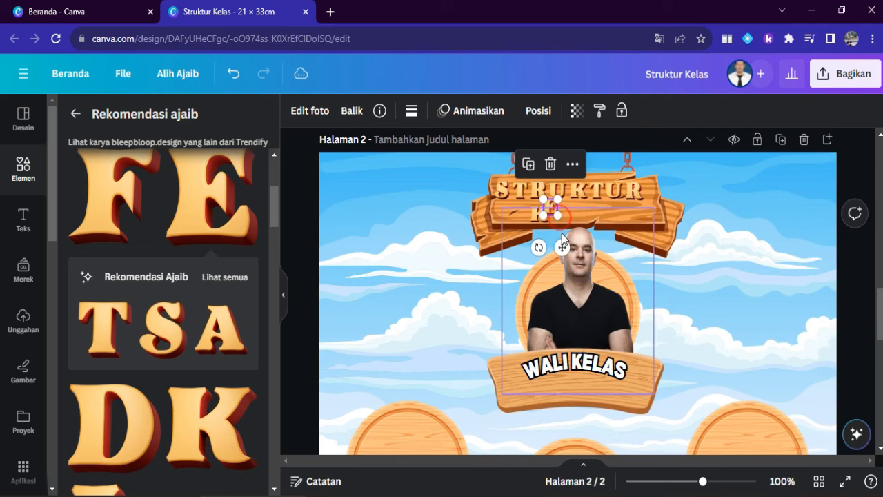
pyautogui.moveTo(562, 247); pyautogui.dragTo(567, 257)
pyautogui.click(868, 302)
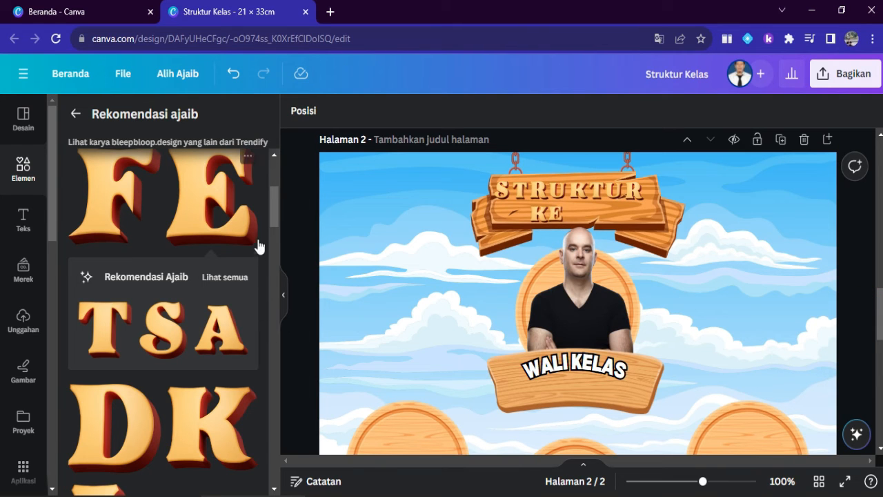
# - Add the matching 3D letter S to the page and move it up close to the wooden title sign
pyautogui.moveTo(273, 214); pyautogui.dragTo(273, 209)
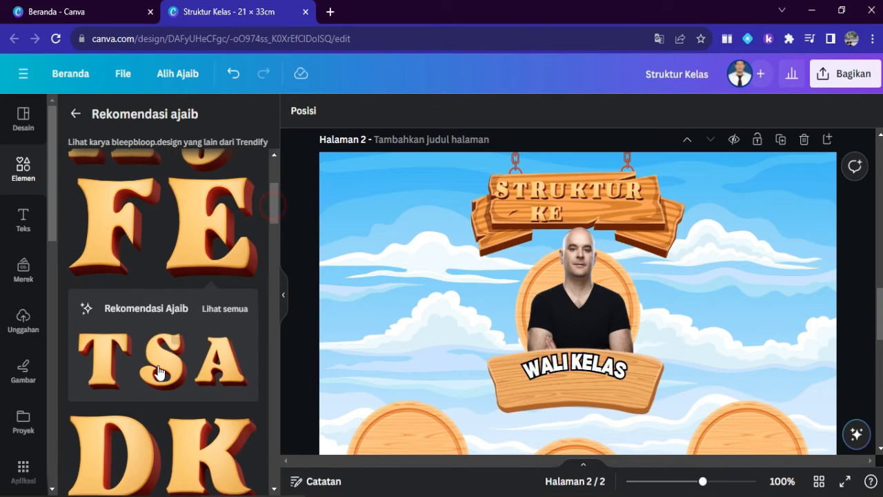
pyautogui.click(159, 372)
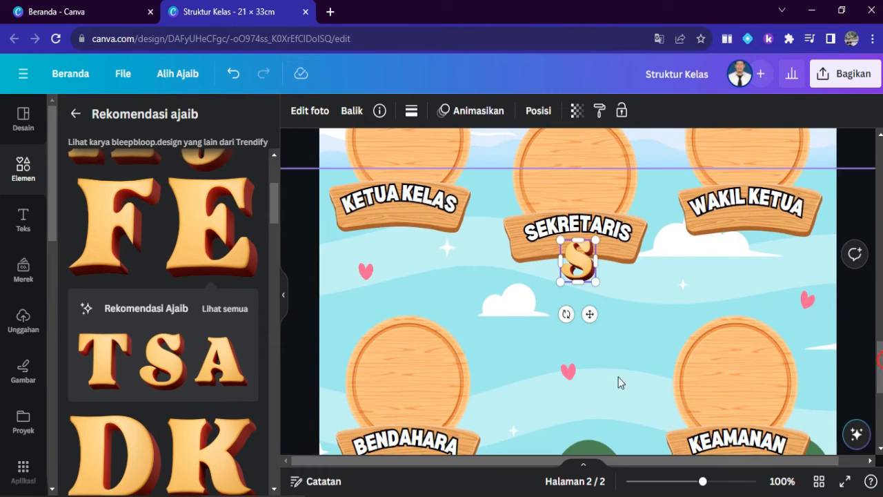
pyautogui.moveTo(588, 315); pyautogui.dragTo(618, 195)
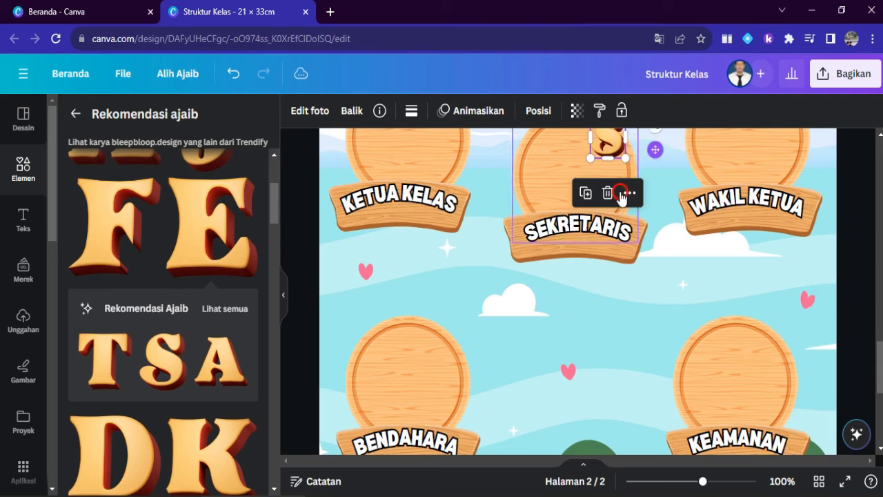
pyautogui.scroll(3, 621, 311)
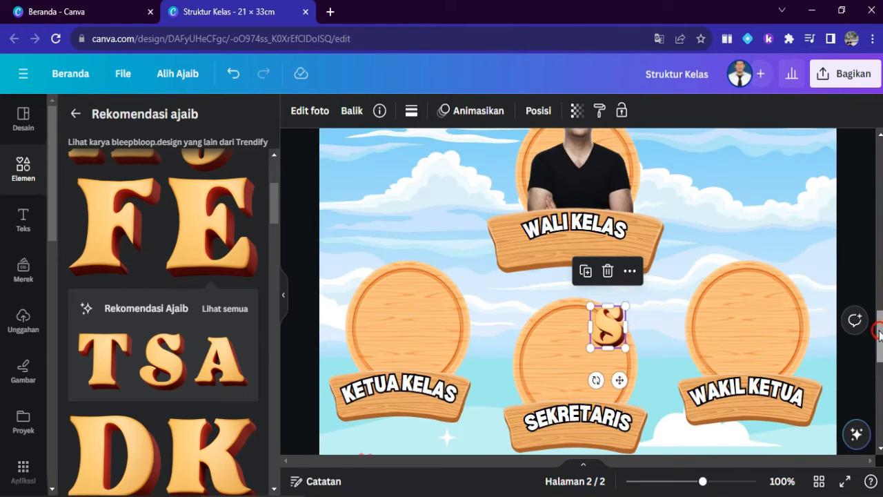
pyautogui.moveTo(621, 373); pyautogui.dragTo(683, 194)
pyautogui.moveTo(879, 341); pyautogui.dragTo(876, 313)
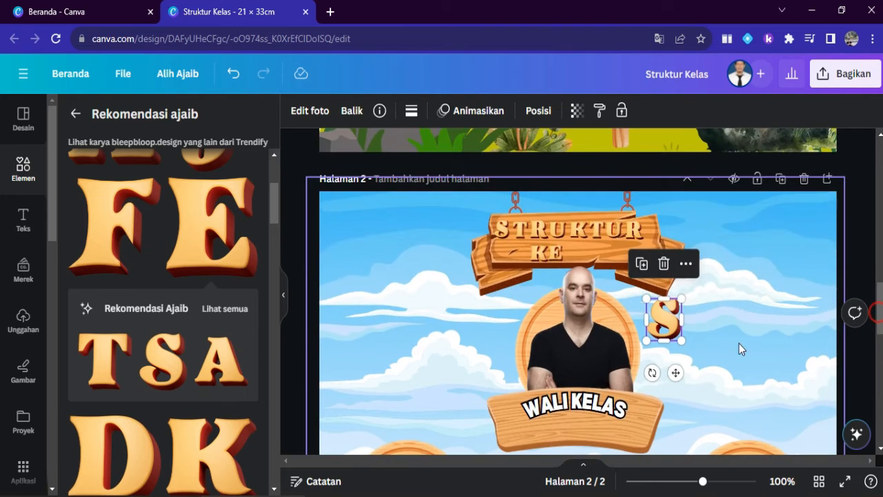
# - Shrink the S to the title letters' size and place it on the second line, leaving a two-letter gap after KE
pyautogui.moveTo(674, 370); pyautogui.dragTo(593, 307)
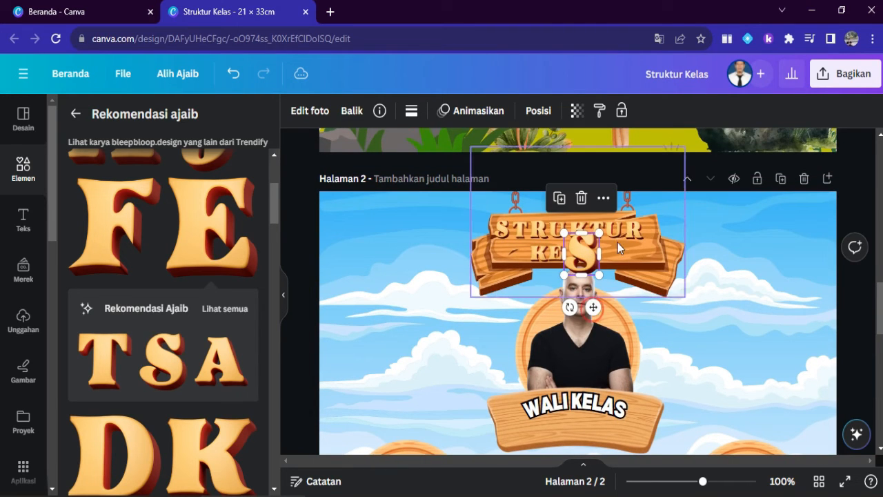
pyautogui.moveTo(597, 236); pyautogui.dragTo(580, 257)
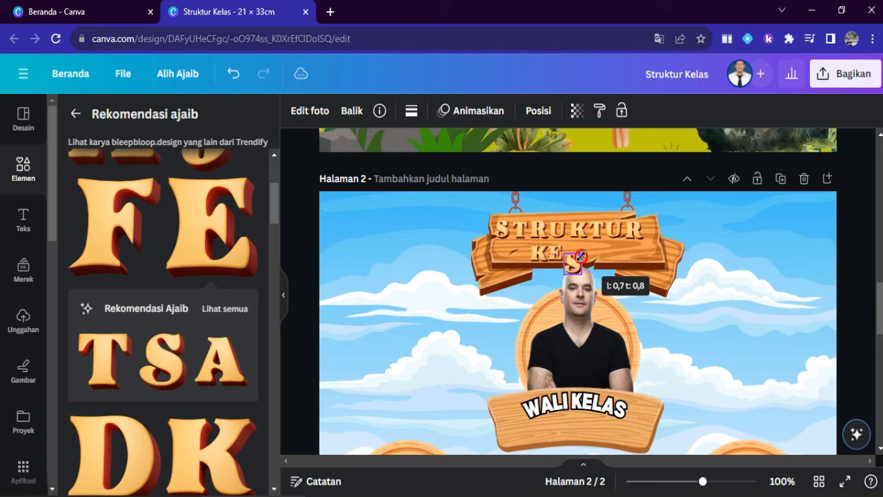
pyautogui.moveTo(584, 308); pyautogui.dragTo(611, 294)
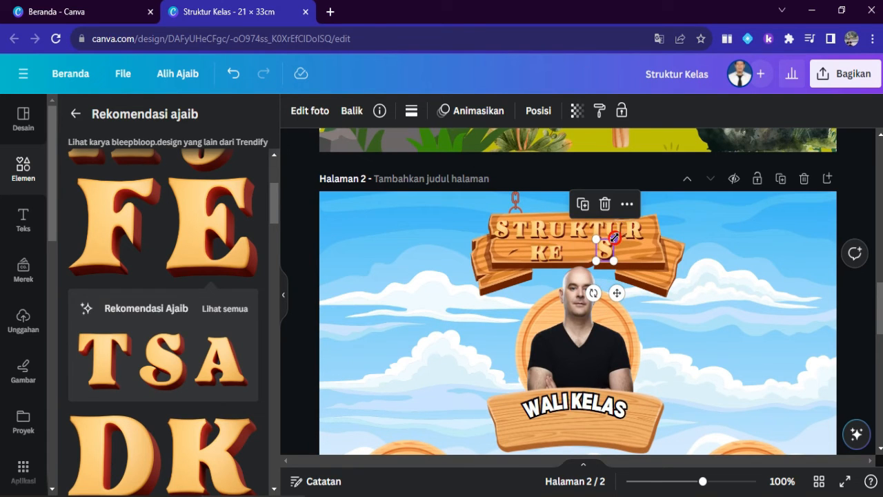
pyautogui.moveTo(613, 237); pyautogui.dragTo(609, 245)
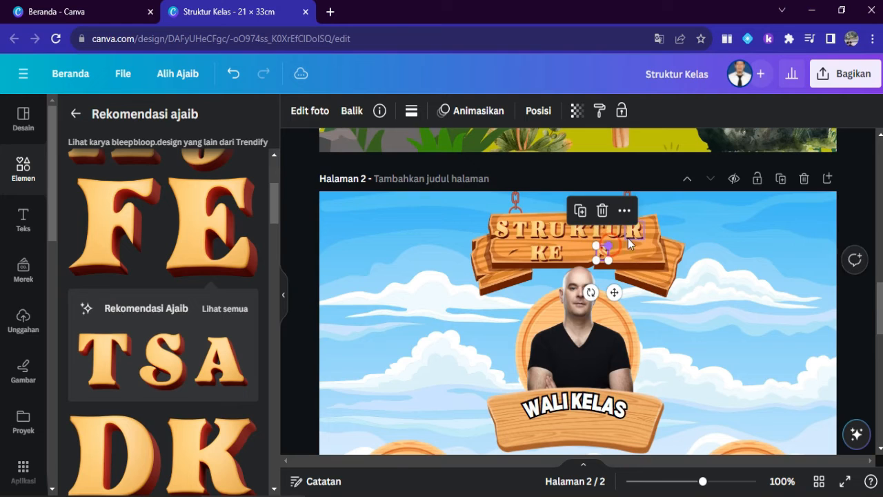
pyautogui.click(854, 334)
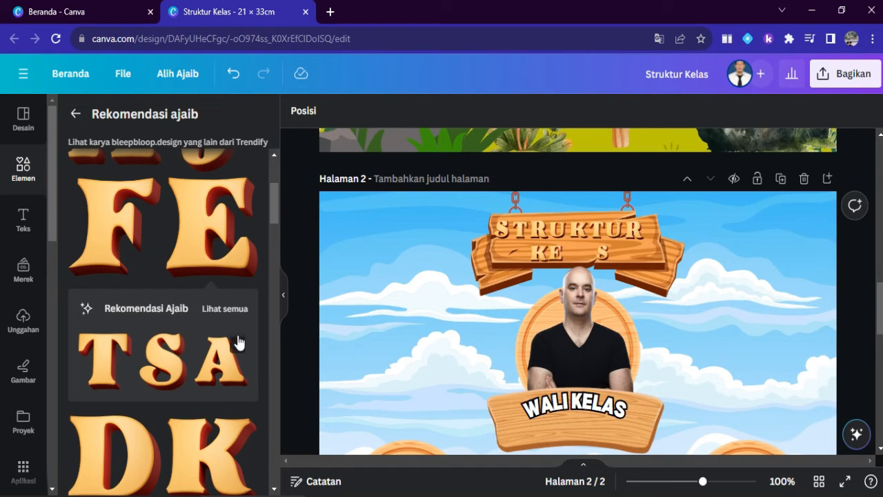
# - Add the matching 3D letter A, shrink it to the title letters' size and place it just before the second-line S
pyautogui.click(226, 362)
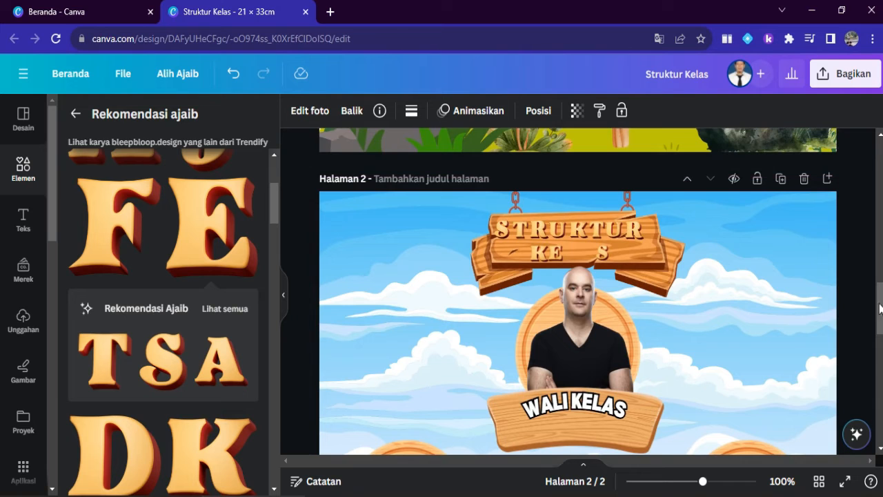
pyautogui.scroll(-3, 880, 312)
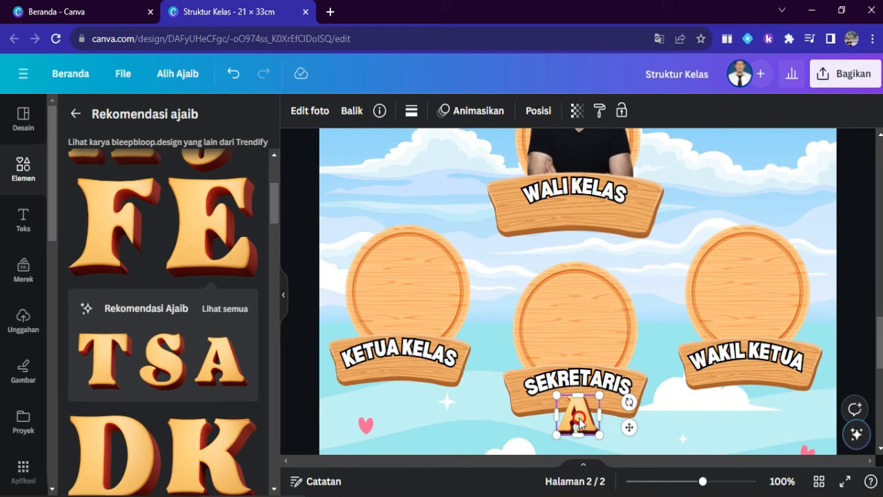
pyautogui.moveTo(575, 412); pyautogui.dragTo(635, 157)
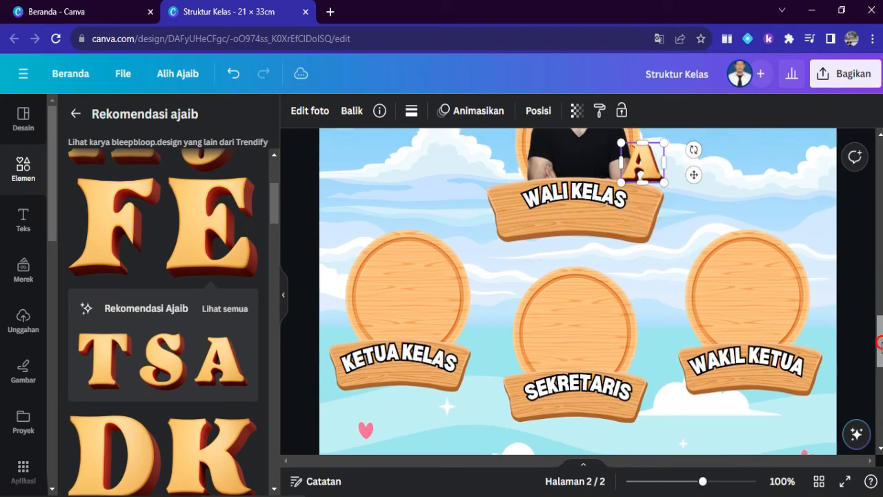
pyautogui.scroll(3, 870, 312)
pyautogui.moveTo(663, 414); pyautogui.dragTo(641, 389)
pyautogui.moveTo(641, 422); pyautogui.dragTo(597, 313)
# - Add the matching 3D letter L, reduce its size and move it up the page beside the WALI KELAS portrait
pyautogui.moveTo(278, 199); pyautogui.dragTo(272, 231)
pyautogui.click(93, 308)
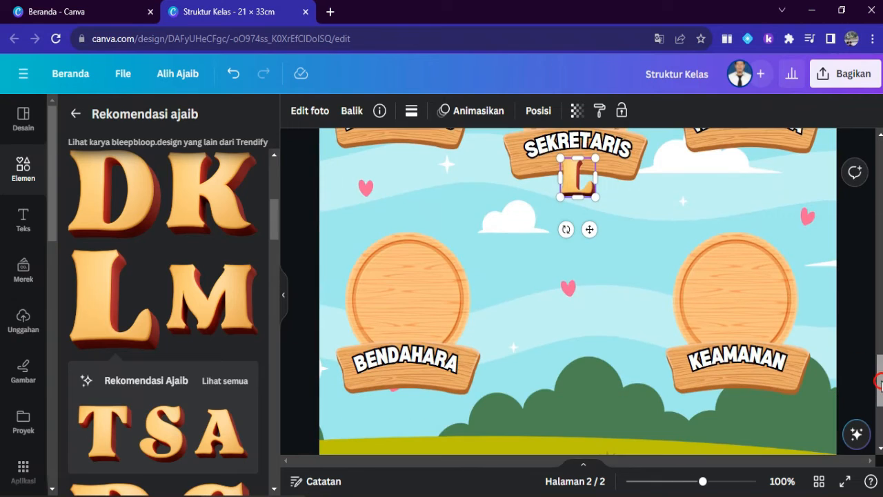
pyautogui.moveTo(594, 197); pyautogui.dragTo(583, 183)
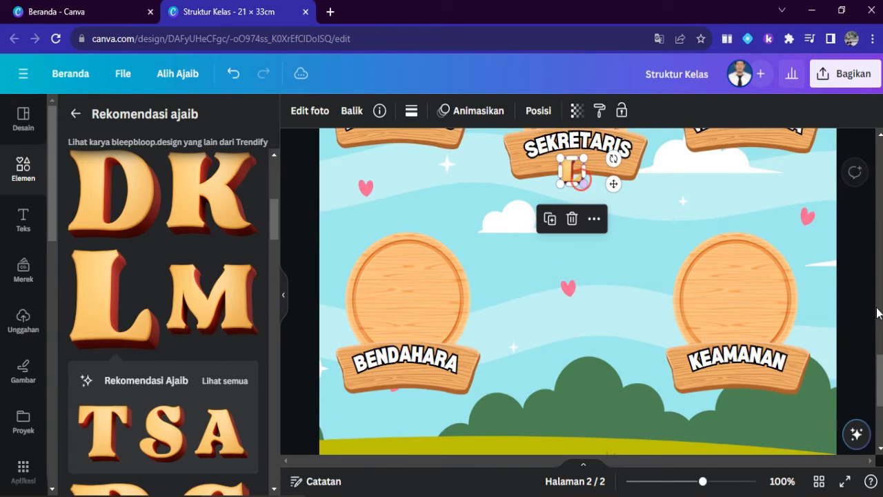
pyautogui.click(874, 336)
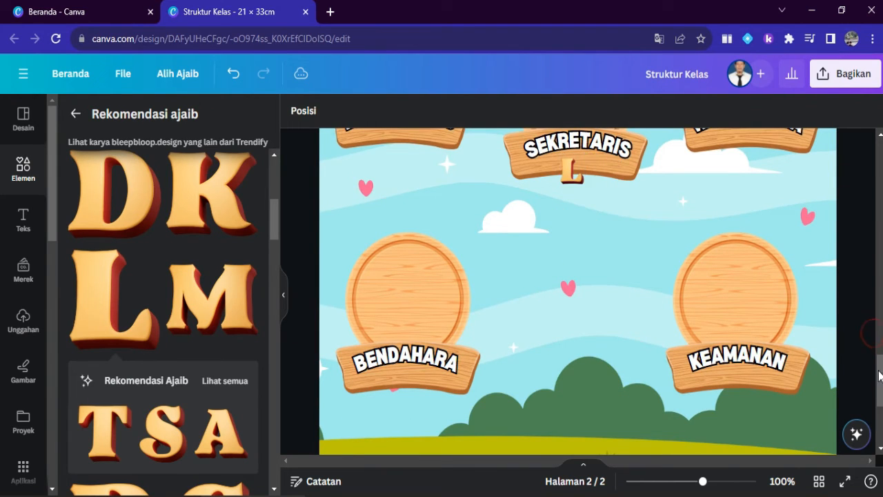
pyautogui.moveTo(880, 370); pyautogui.dragTo(878, 336)
pyautogui.moveTo(569, 395); pyautogui.dragTo(664, 146)
pyautogui.scroll(4, 678, 387)
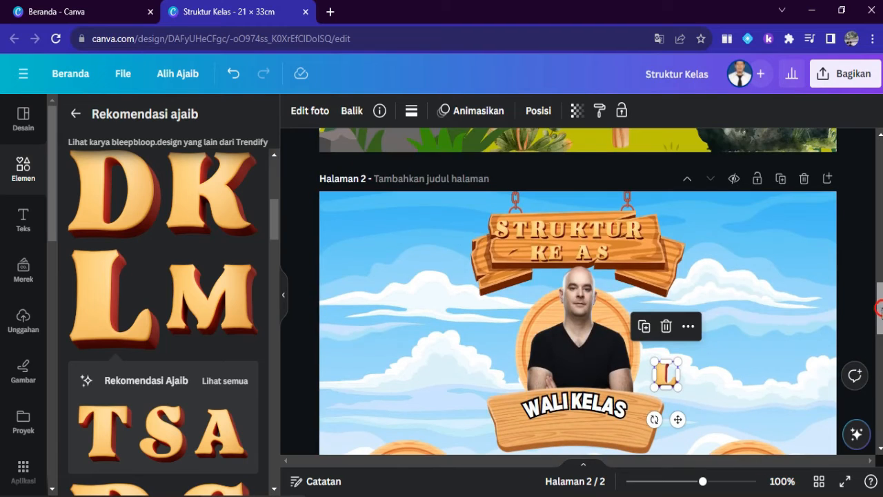
# - Place the L between the E and A to spell KELAS, fine-tuning its size to match the neighbouring letters
pyautogui.moveTo(678, 386); pyautogui.dragTo(673, 380)
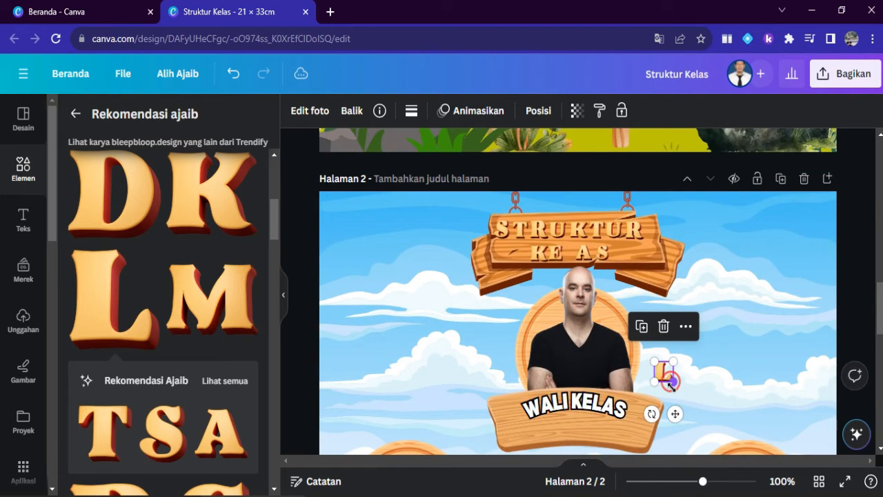
pyautogui.moveTo(676, 415); pyautogui.dragTo(584, 298)
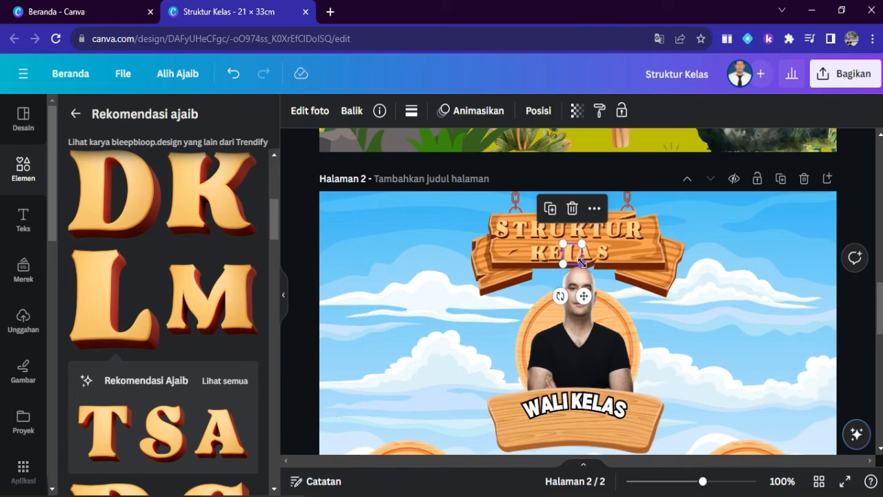
pyautogui.moveTo(581, 262); pyautogui.dragTo(578, 261)
pyautogui.click(854, 318)
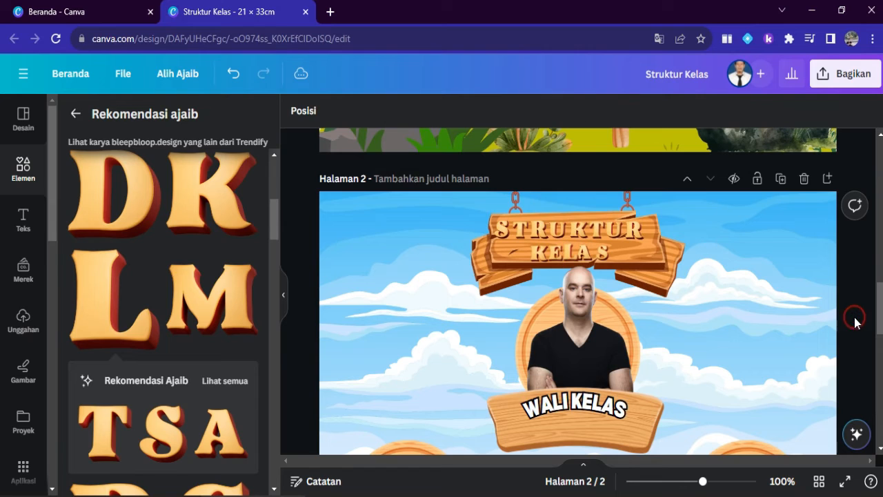
pyautogui.click(568, 252)
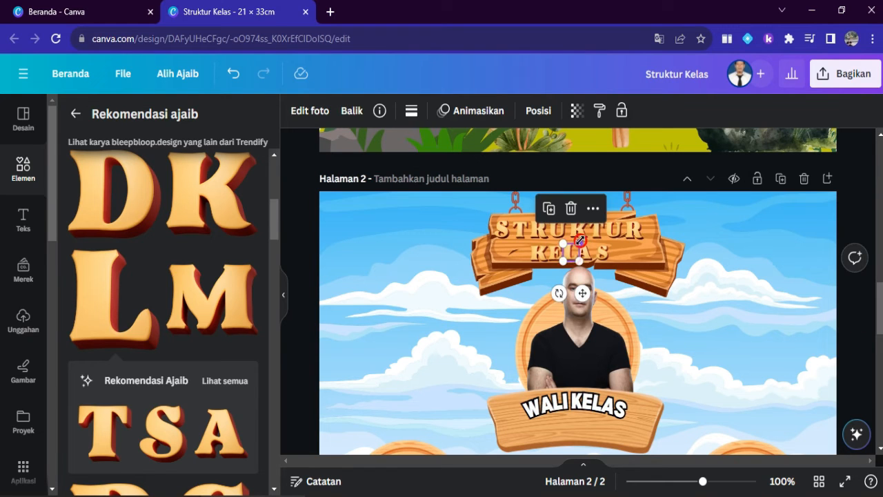
pyautogui.moveTo(576, 243); pyautogui.dragTo(579, 240)
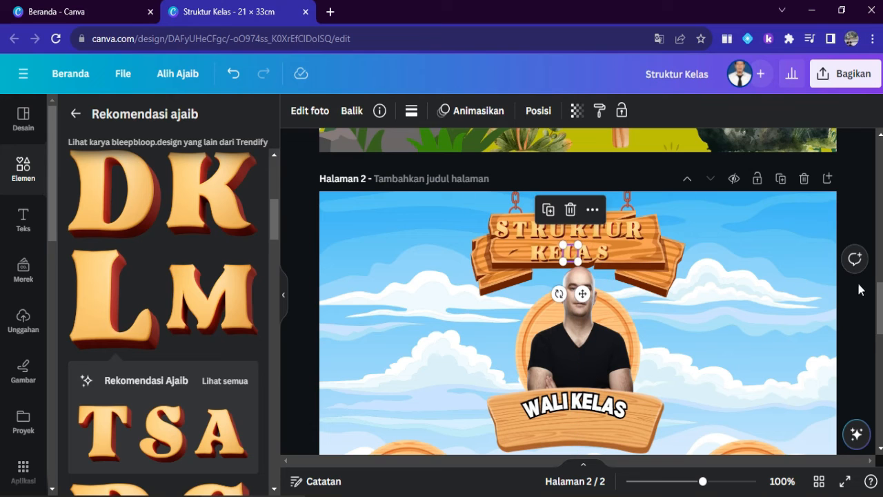
pyautogui.click(857, 316)
# - Shift the A in KELAS slightly toward the S to even out the letter spacing
pyautogui.click(588, 251)
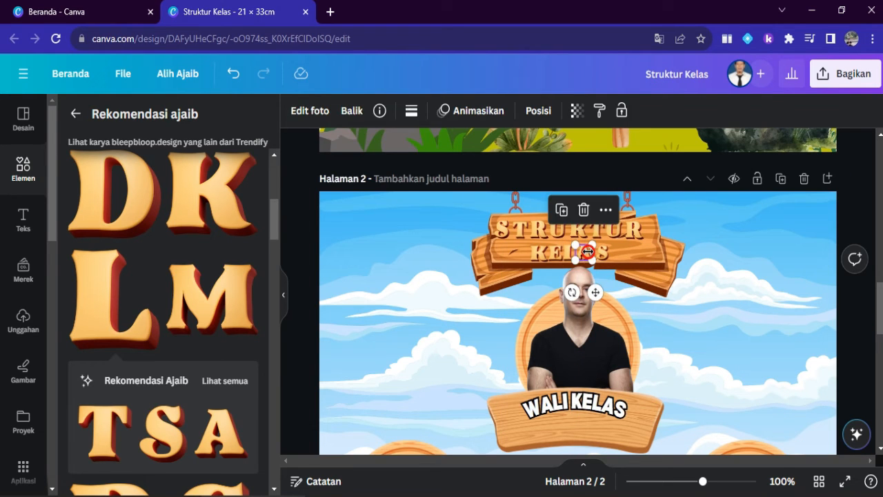
pyautogui.moveTo(587, 252); pyautogui.dragTo(591, 251)
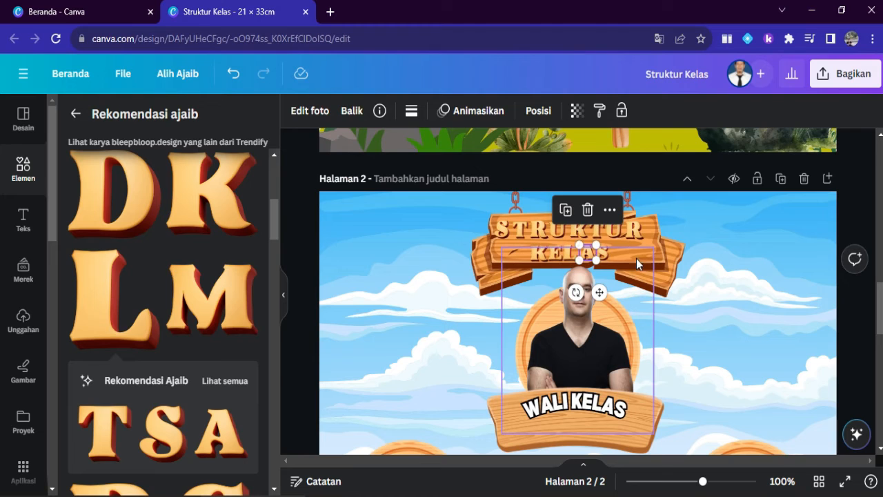
pyautogui.click(860, 308)
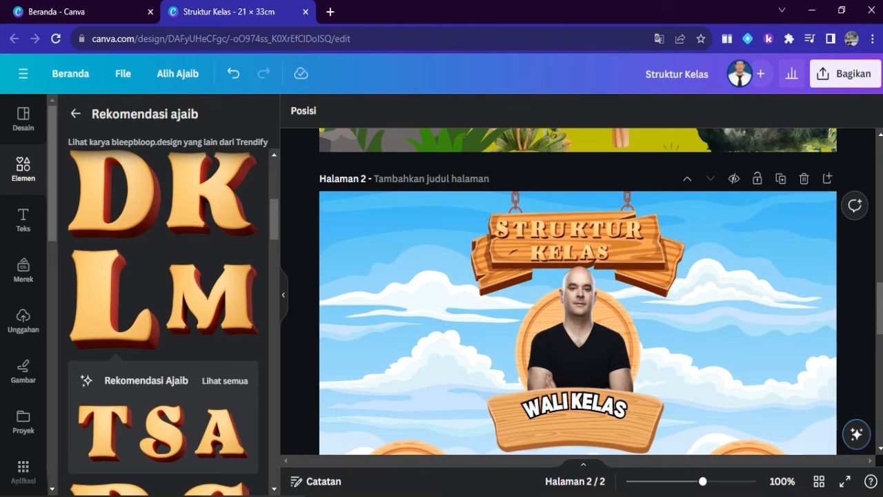
# - Switch to the Struktur Kelas PDF in Adobe Reader to check its elements list and photos, and return to the Canva design
pyautogui.moveTo(365, 496)
pyautogui.click(393, 494)
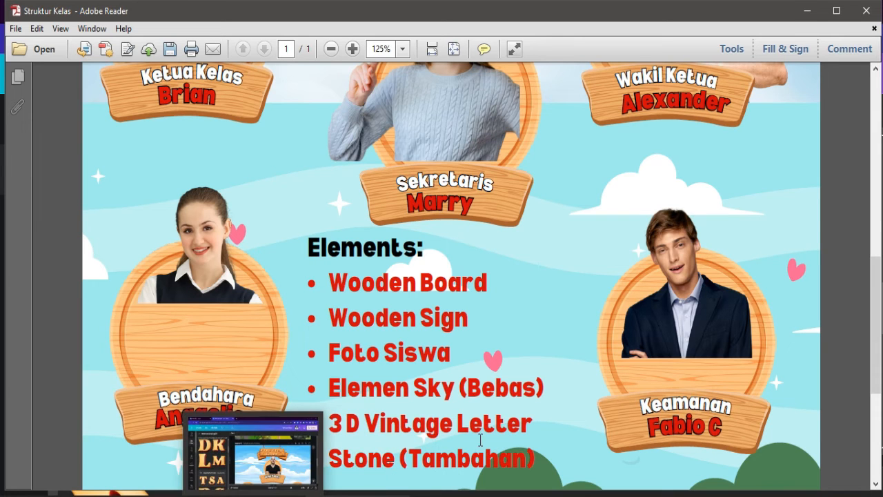
pyautogui.moveTo(253, 495)
pyautogui.click(262, 455)
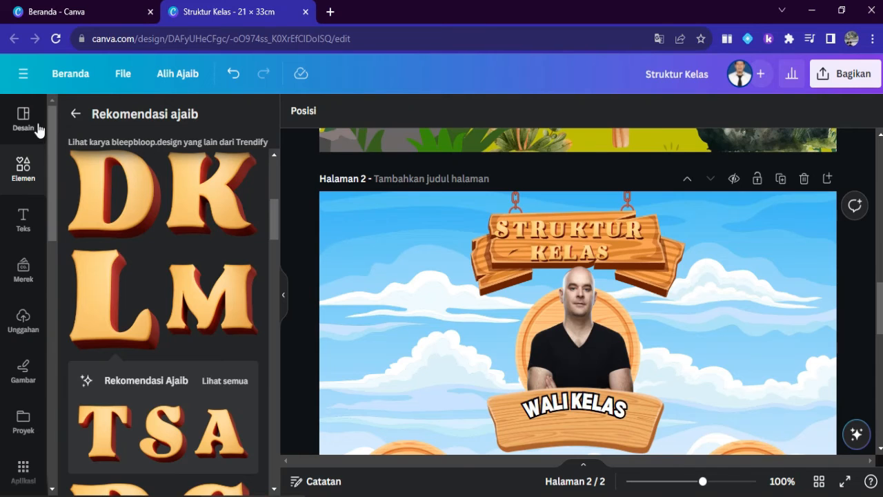
# - Add the recently used photo of the man in the navy suit and red tie to page 2 and remove its background
pyautogui.click(72, 113)
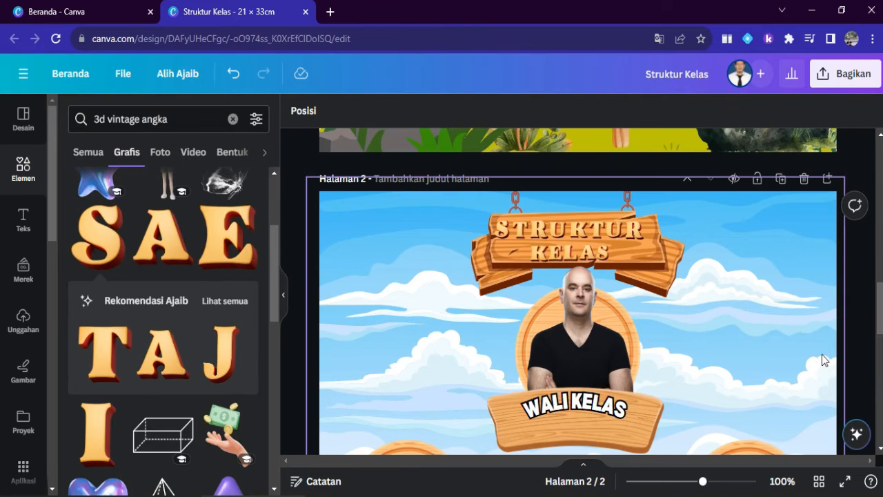
pyautogui.moveTo(880, 307); pyautogui.dragTo(880, 328)
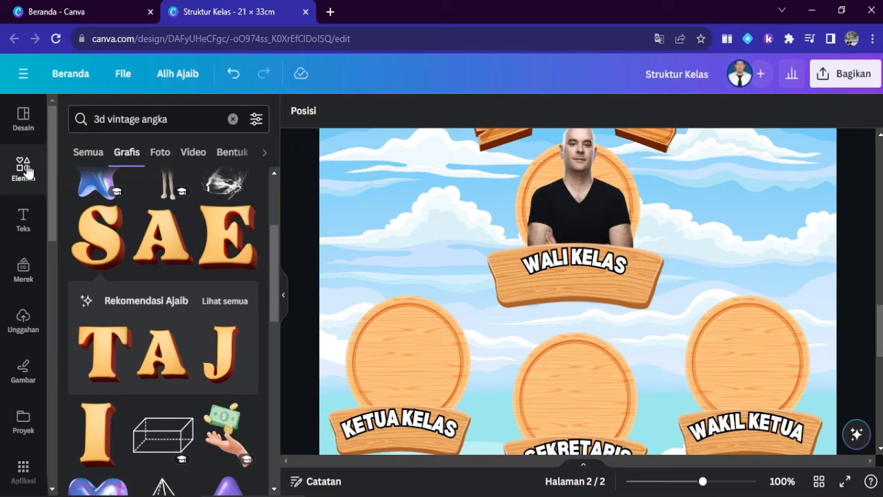
pyautogui.moveTo(274, 295); pyautogui.dragTo(276, 172)
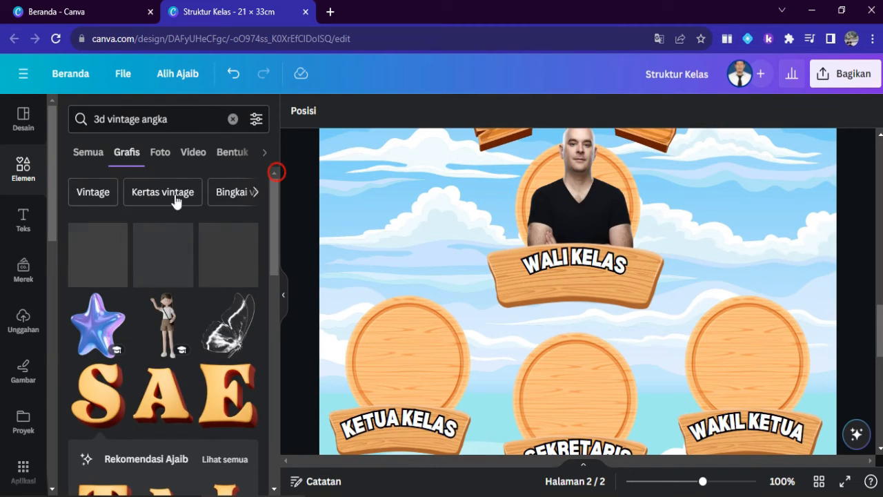
pyautogui.click(25, 173)
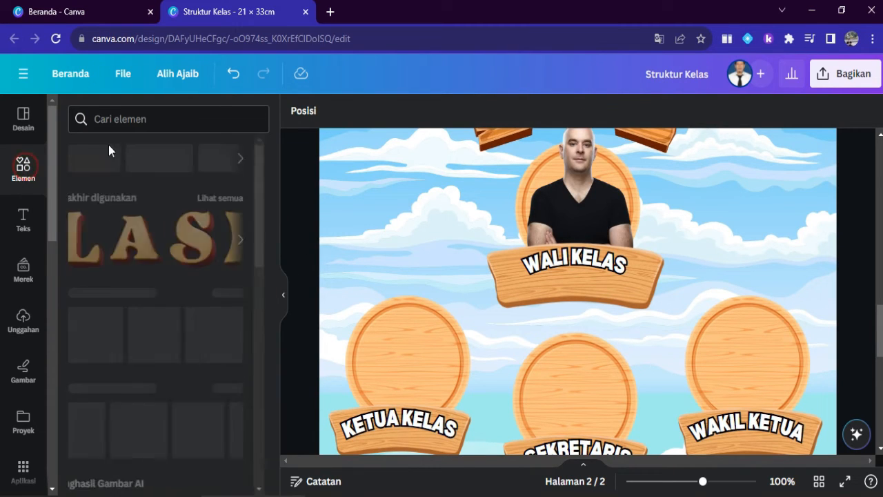
pyautogui.click(247, 200)
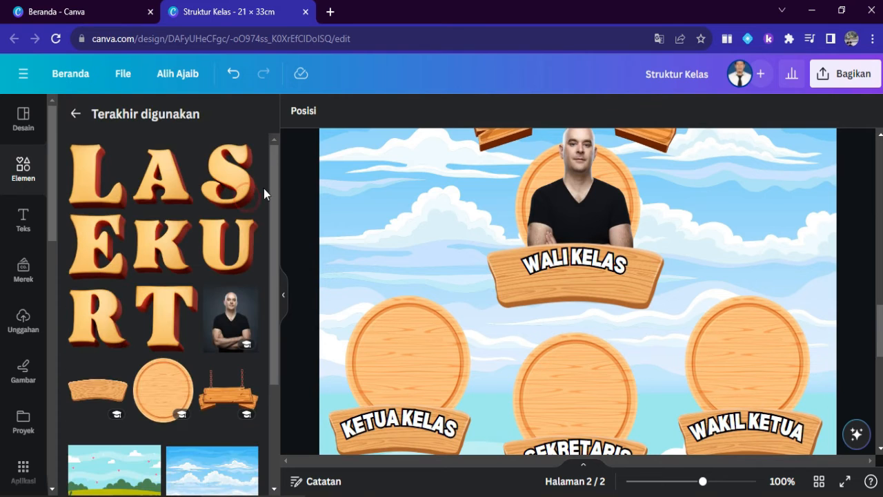
pyautogui.moveTo(273, 178); pyautogui.dragTo(274, 286)
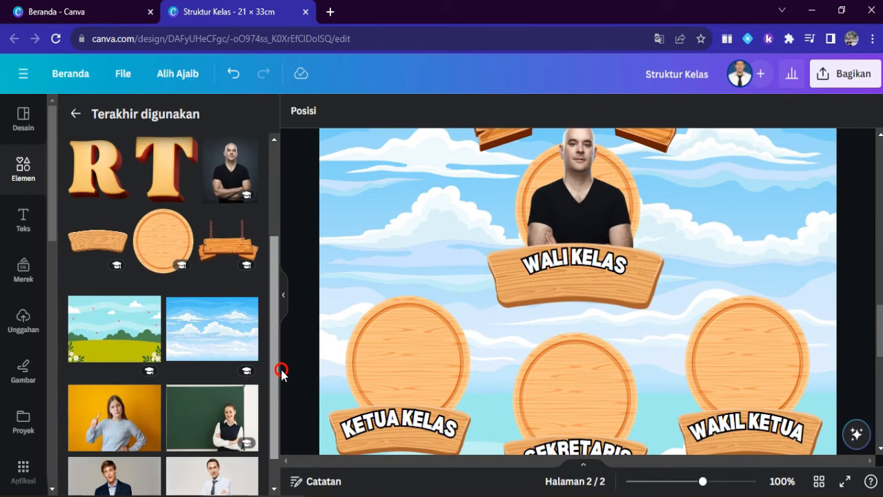
pyautogui.moveTo(280, 376); pyautogui.dragTo(278, 349)
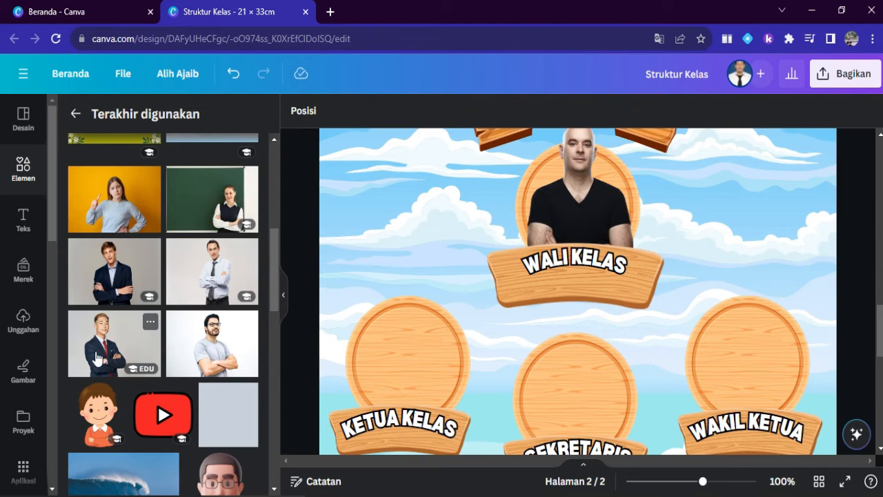
pyautogui.moveTo(516, 387); pyautogui.dragTo(474, 221)
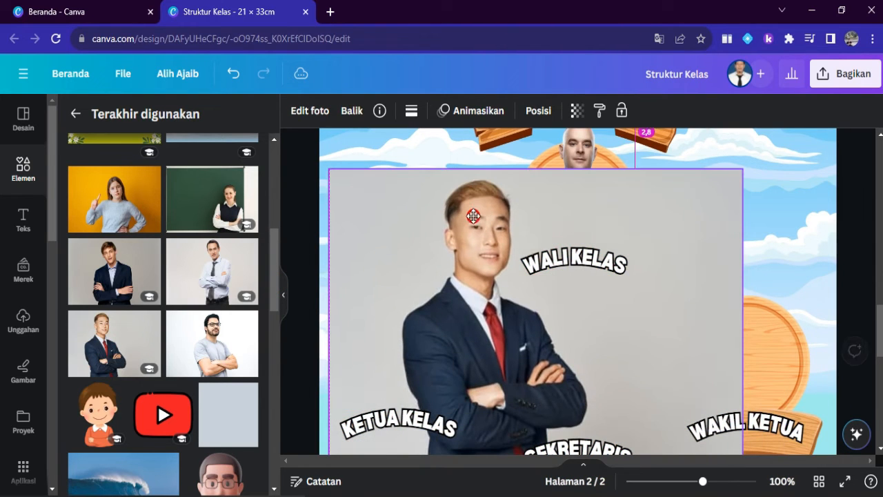
pyautogui.click(317, 110)
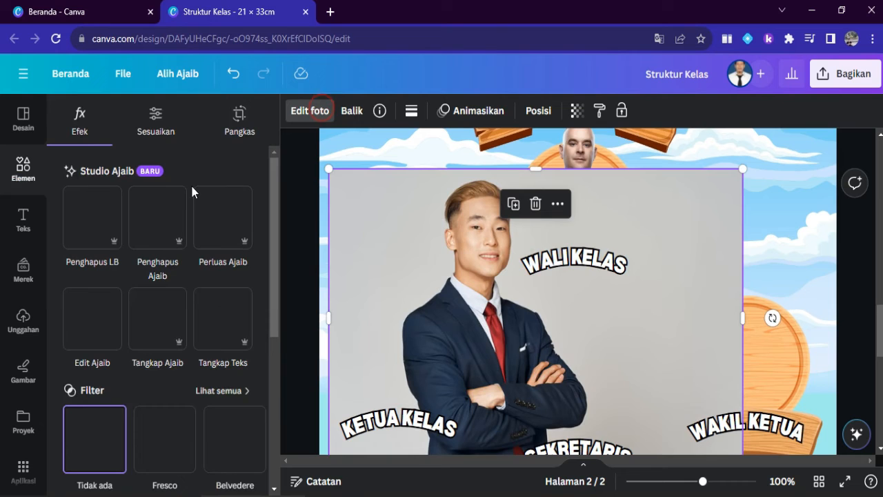
pyautogui.click(123, 229)
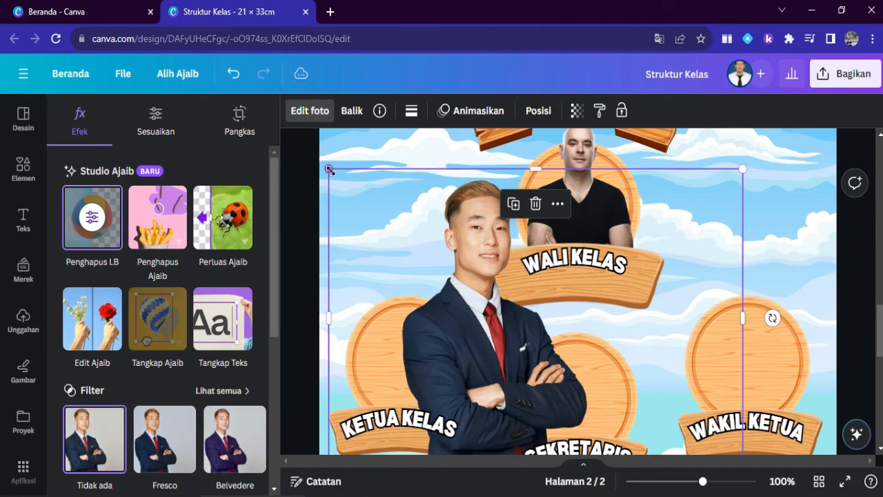
# - Scale down the suited man's cutout and fit it onto the round board above the KETUA KELAS sign
pyautogui.moveTo(453, 252); pyautogui.dragTo(620, 346)
pyautogui.moveTo(652, 420); pyautogui.dragTo(391, 356)
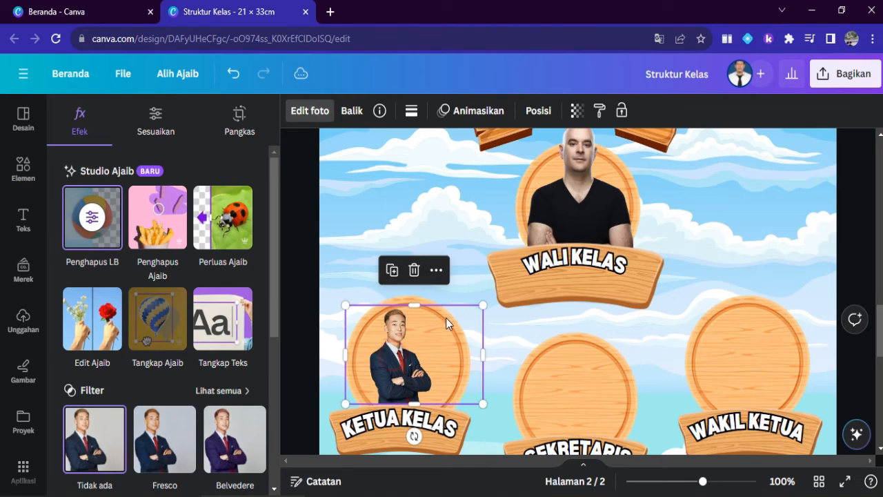
pyautogui.moveTo(483, 305); pyautogui.dragTo(549, 257)
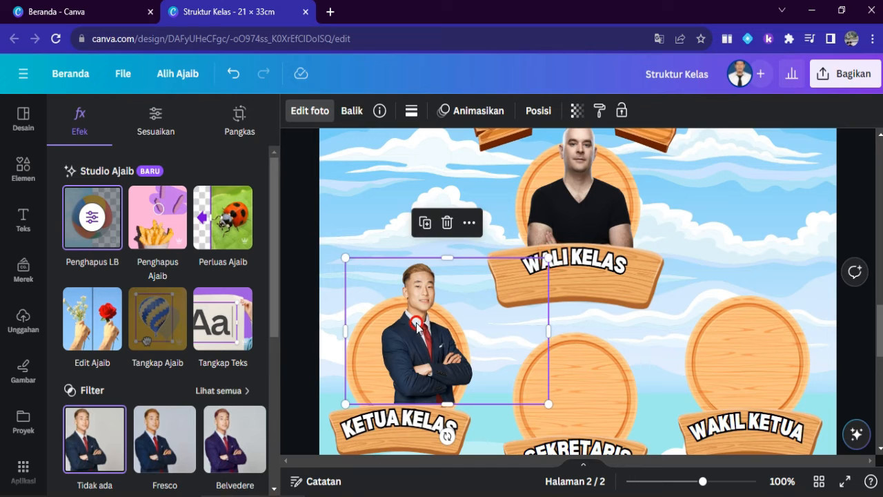
pyautogui.moveTo(416, 325); pyautogui.dragTo(407, 326)
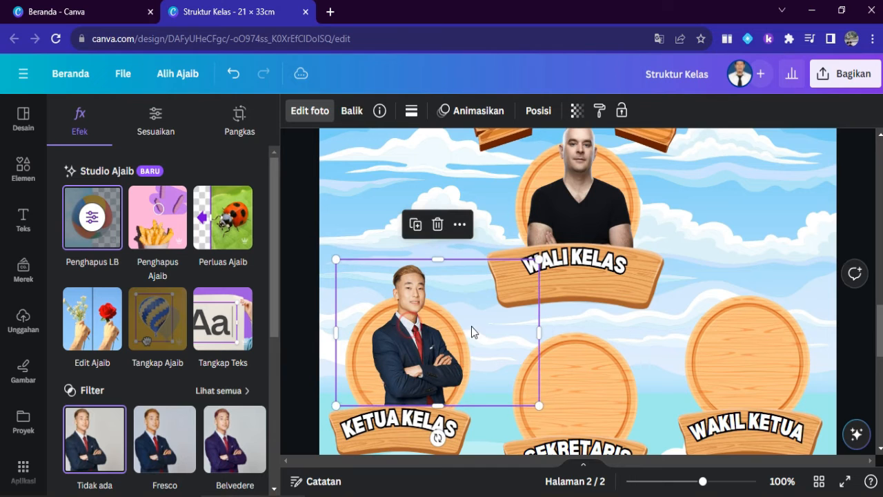
pyautogui.click(544, 114)
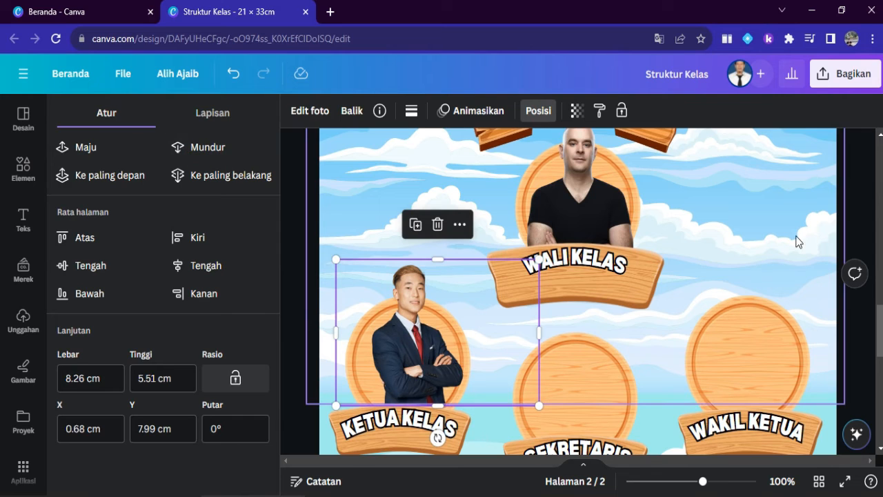
pyautogui.click(847, 207)
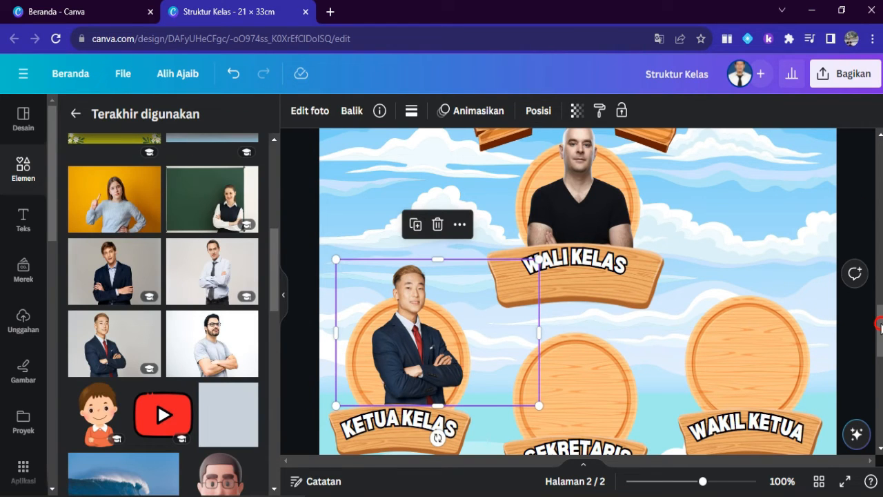
# - Place the recently used photo of the girl in the blue sweater, with its background removed, on the round board above the SEKRETARIS sign
pyautogui.moveTo(880, 324); pyautogui.dragTo(880, 347)
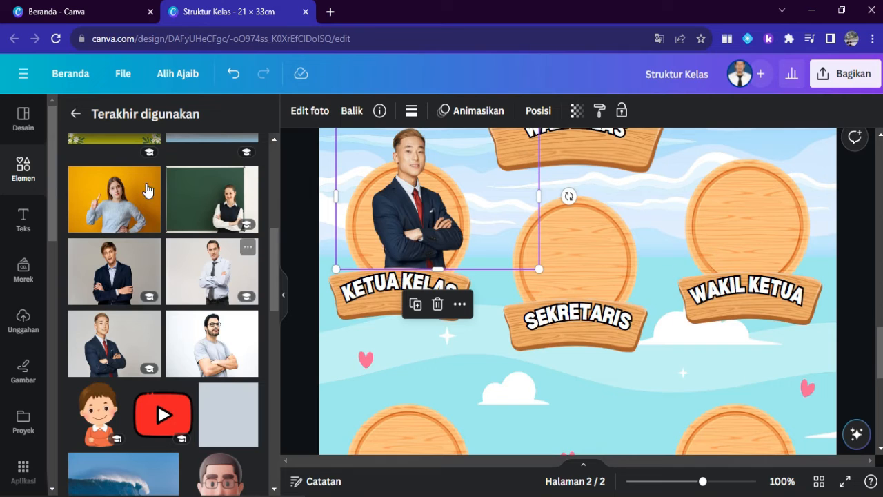
pyautogui.moveTo(120, 206); pyautogui.dragTo(609, 292)
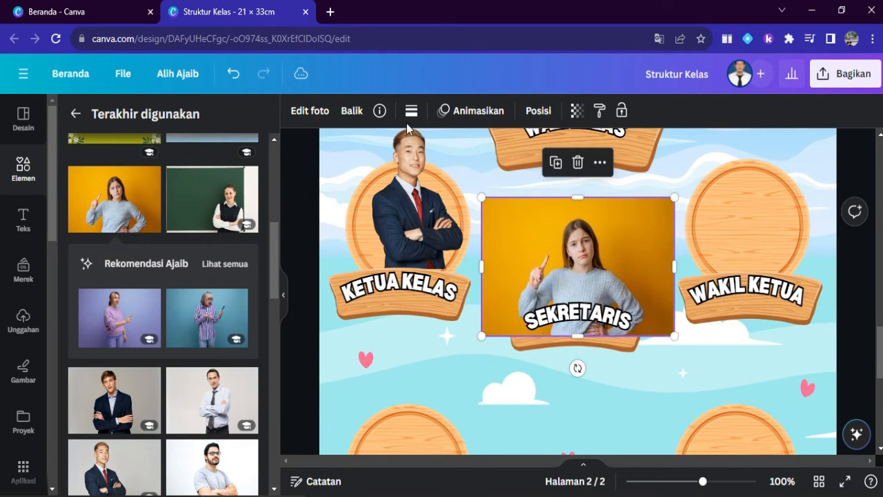
pyautogui.click(312, 112)
pyautogui.click(92, 217)
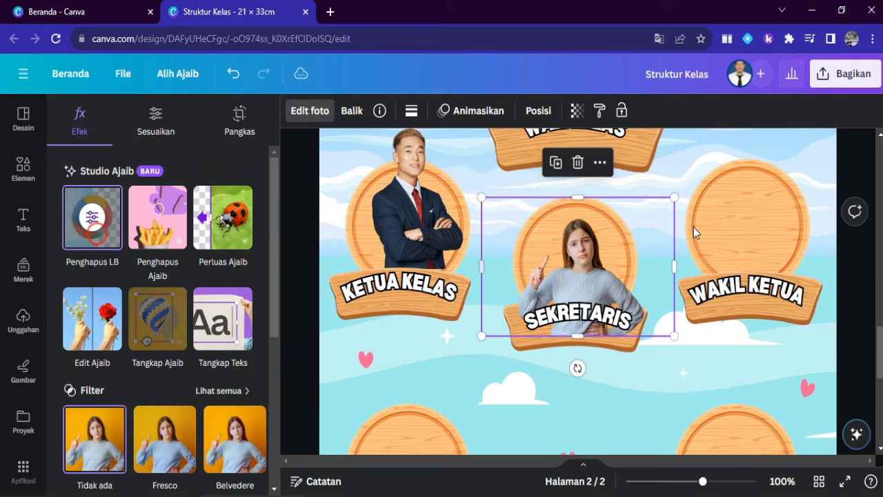
pyautogui.moveTo(576, 279); pyautogui.dragTo(567, 245)
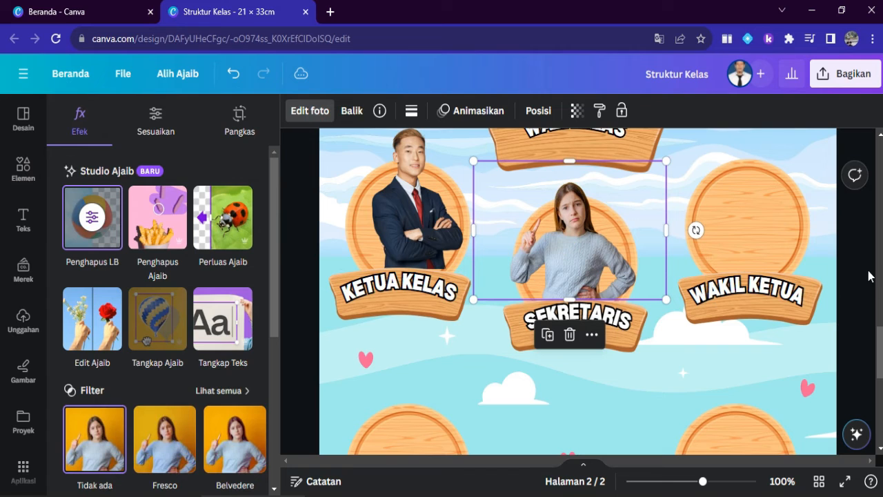
pyautogui.click(850, 257)
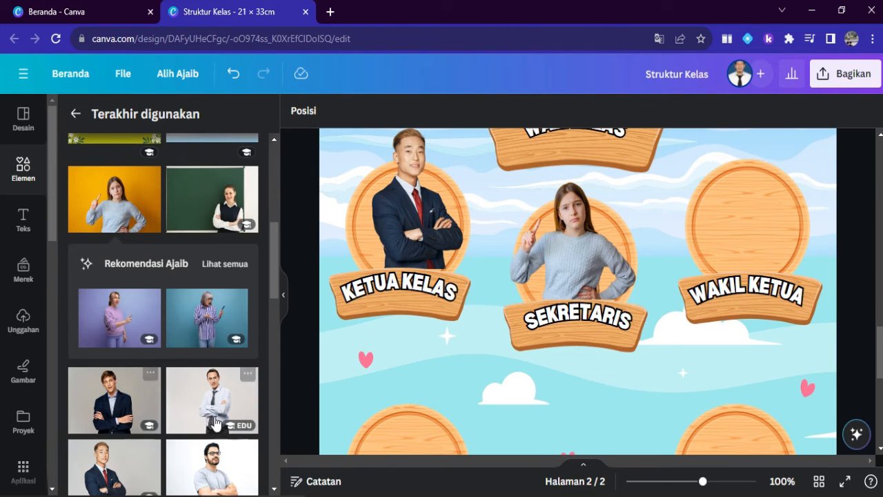
# - Add the recently used photo of the bearded man in glasses and grey T-shirt and remove its background
pyautogui.click(212, 472)
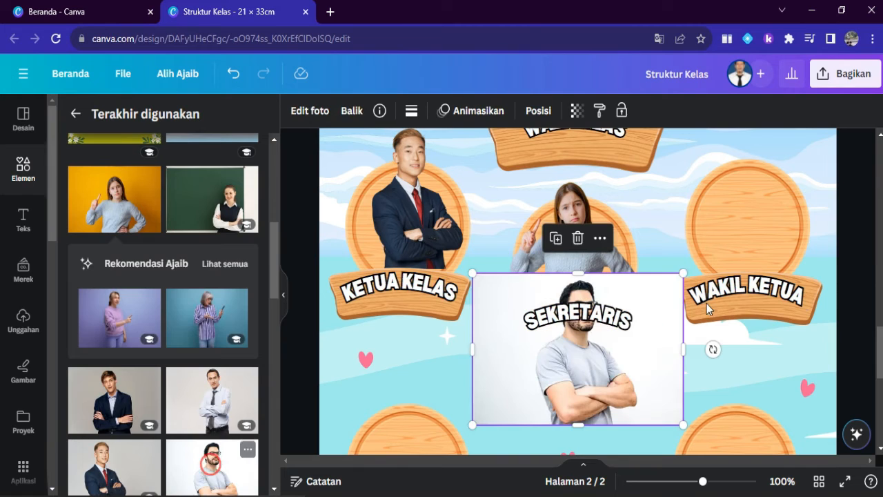
pyautogui.click(310, 112)
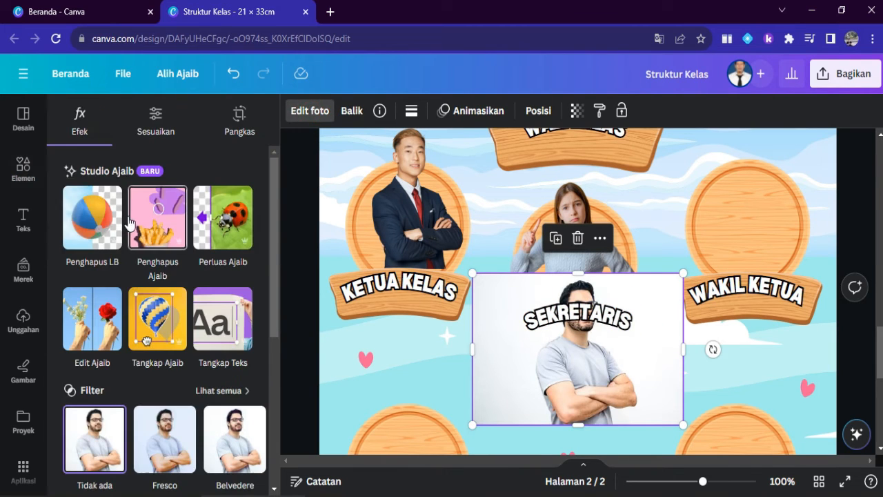
pyautogui.click(92, 217)
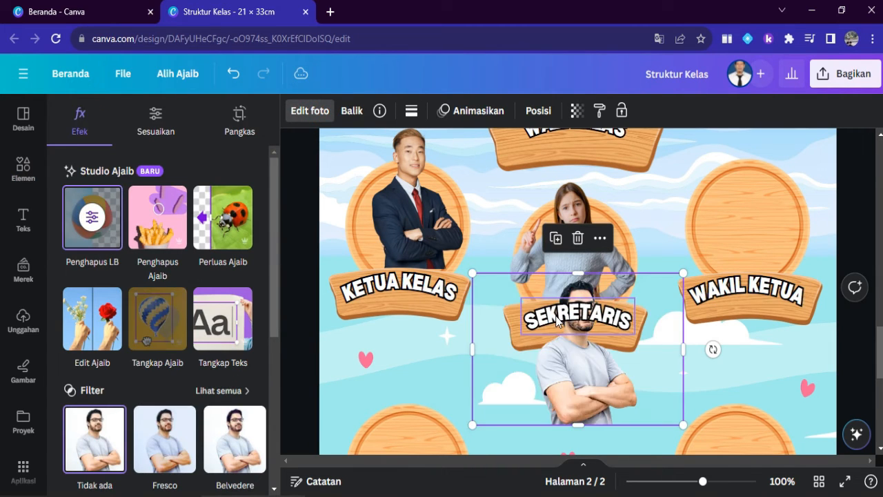
# - Place the bearded man's cutout on the round board above the WAKIL KETUA sign and send it one layer backward
pyautogui.moveTo(566, 372); pyautogui.dragTo(739, 243)
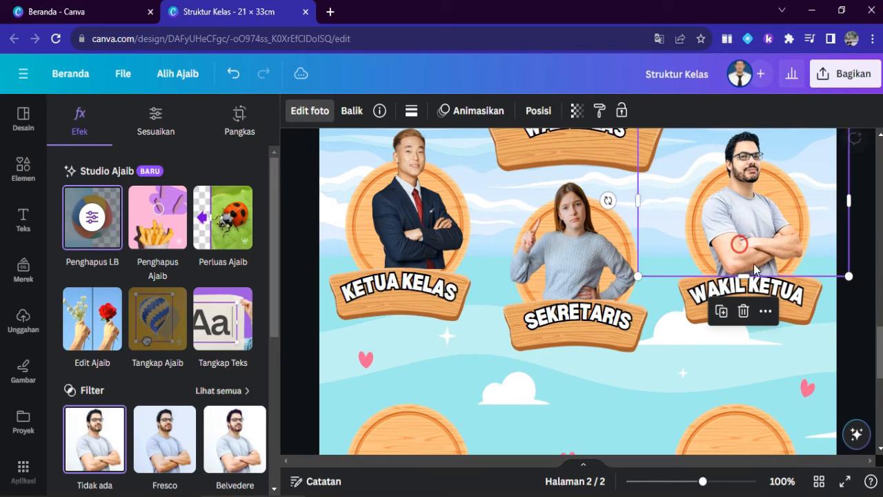
pyautogui.click(537, 110)
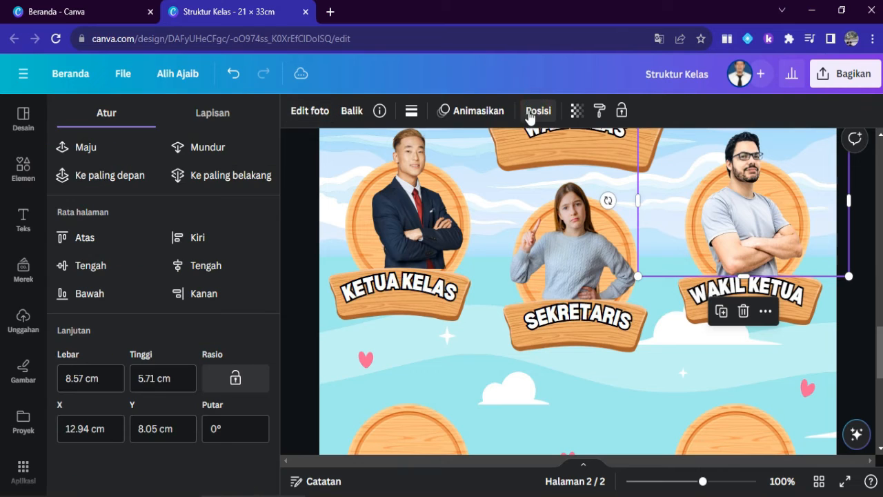
pyautogui.click(215, 148)
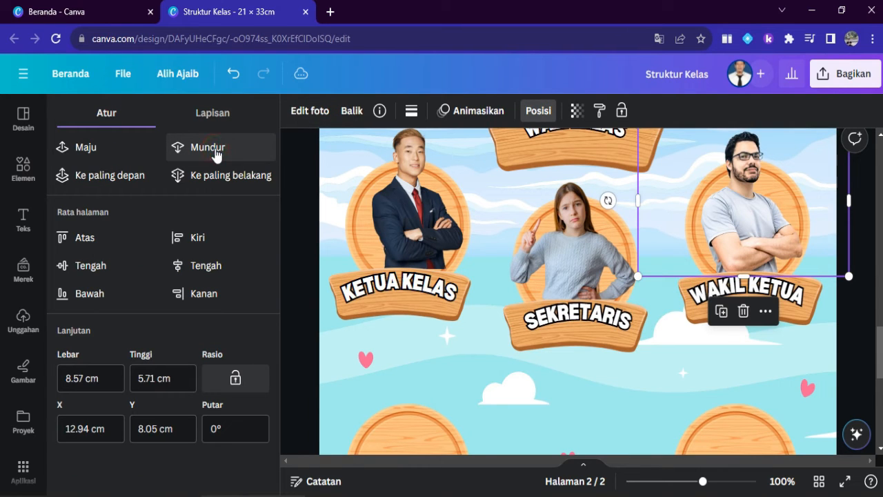
pyautogui.click(860, 345)
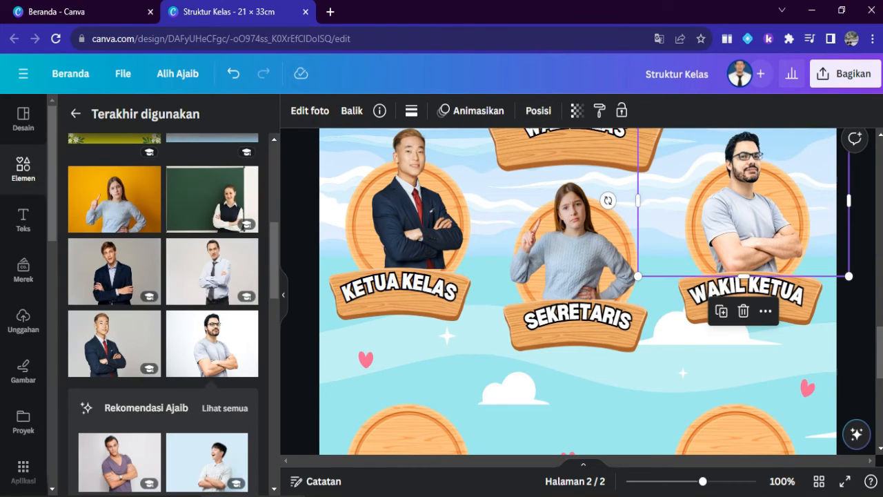
# - Add the recently used photo of the woman in the dark vest at the chalkboard and remove its background
pyautogui.moveTo(879, 357); pyautogui.dragTo(879, 341)
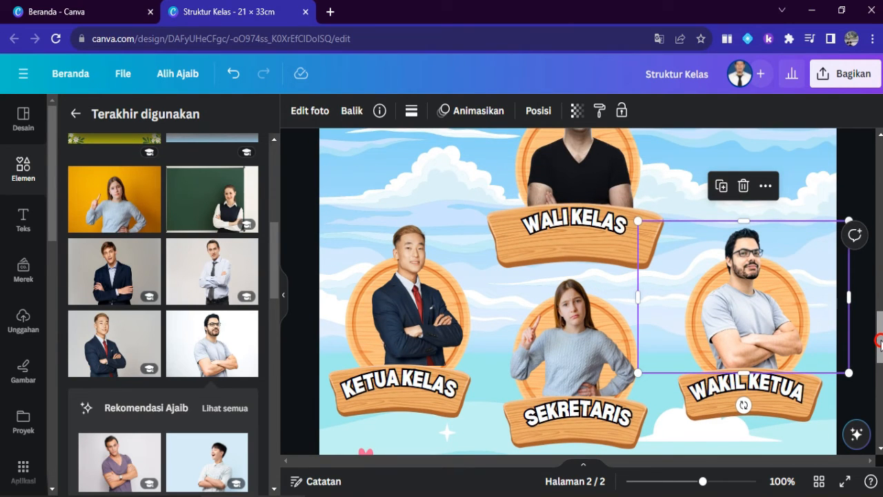
pyautogui.moveTo(879, 340); pyautogui.dragTo(880, 378)
pyautogui.moveTo(222, 204); pyautogui.dragTo(577, 207)
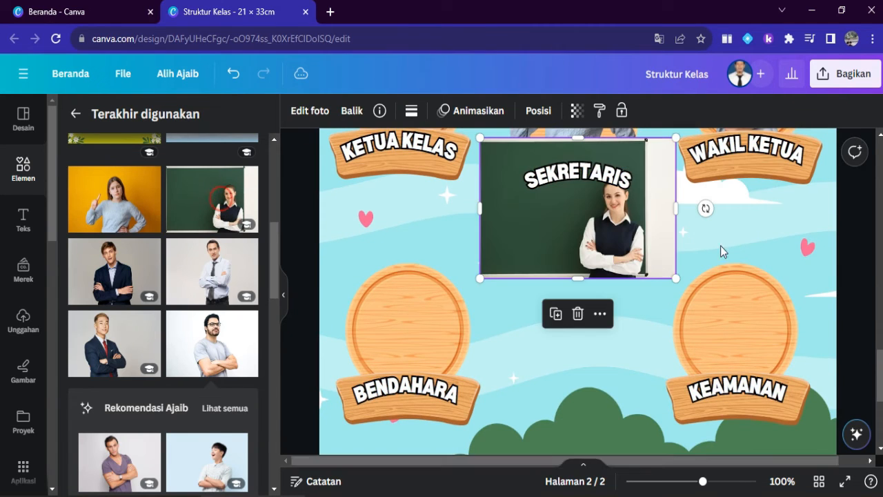
pyautogui.click(310, 123)
pyautogui.click(115, 237)
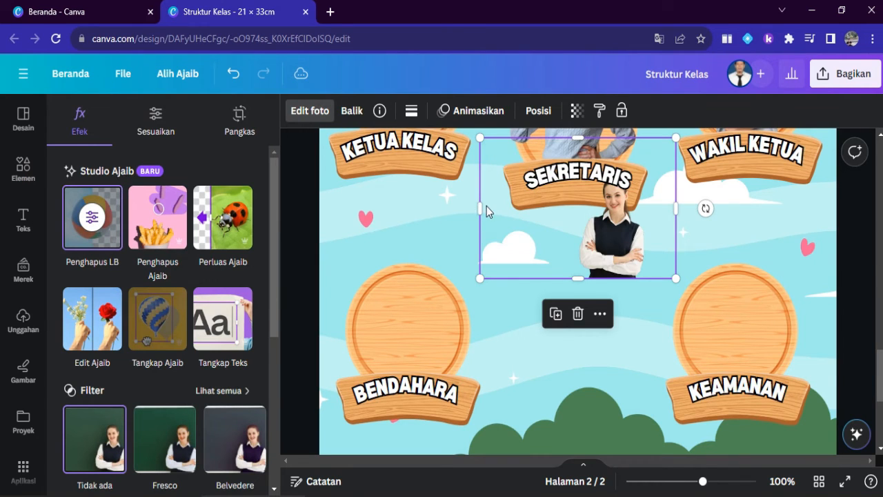
# - Crop the empty area on the woman's left side of the image and move the cutout onto the BENDAHARA board
pyautogui.moveTo(481, 206); pyautogui.dragTo(565, 206)
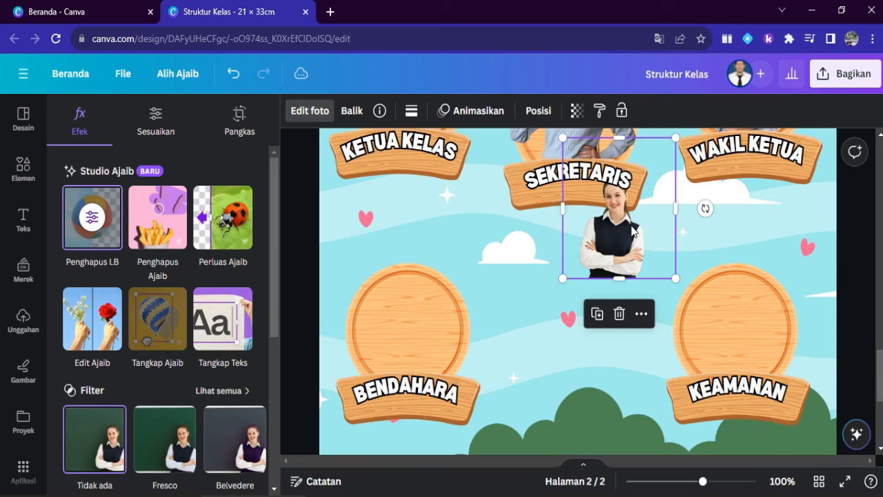
pyautogui.moveTo(570, 238); pyautogui.dragTo(354, 335)
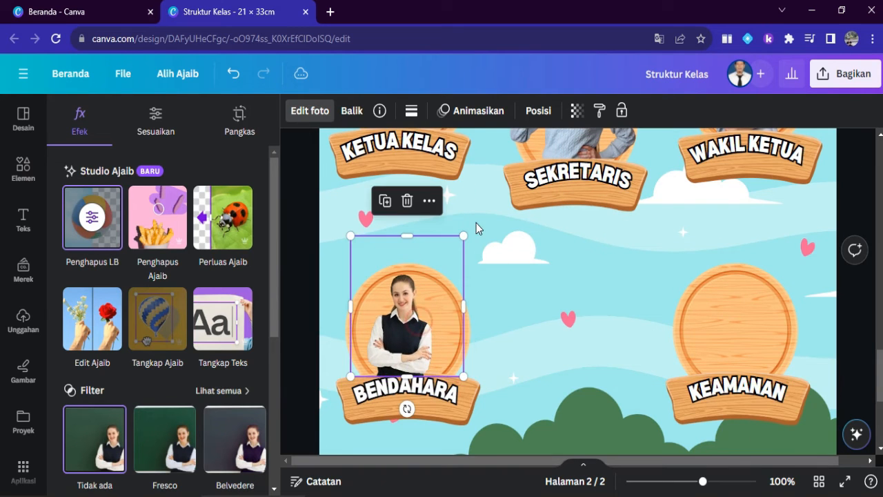
# - Enlarge the woman's cutout to fill the round board and align it just above the BENDAHARA sign
pyautogui.moveTo(467, 235); pyautogui.dragTo(513, 176)
pyautogui.moveTo(442, 311)
pyautogui.mouseDown()
pyautogui.moveTo(433, 279)
pyautogui.moveTo(428, 307)
pyautogui.mouseUp()
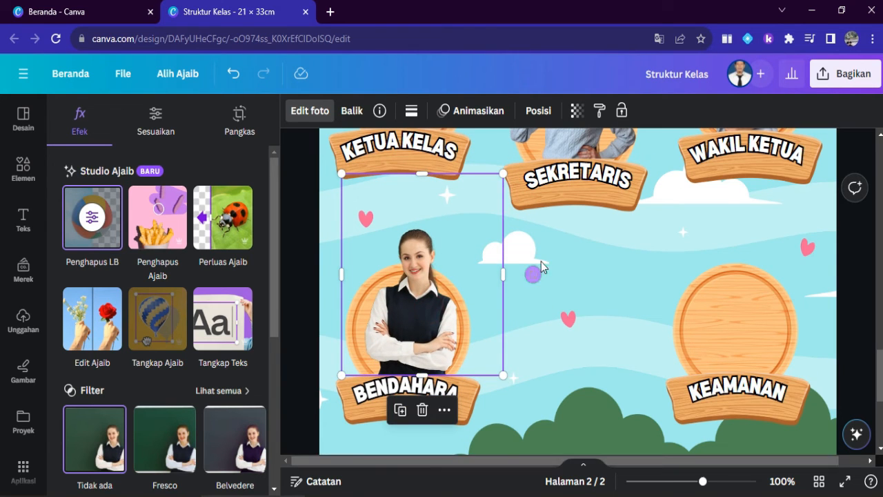
pyautogui.click(661, 213)
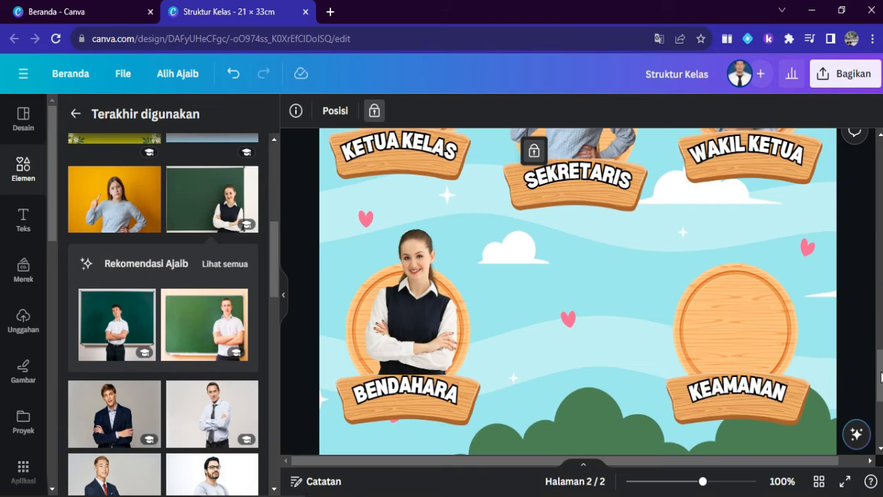
# - Add the recently used photo of the young man in the dark suit without a tie and remove its background
pyautogui.scroll(-1, 881, 376)
pyautogui.moveTo(274, 269); pyautogui.dragTo(274, 294)
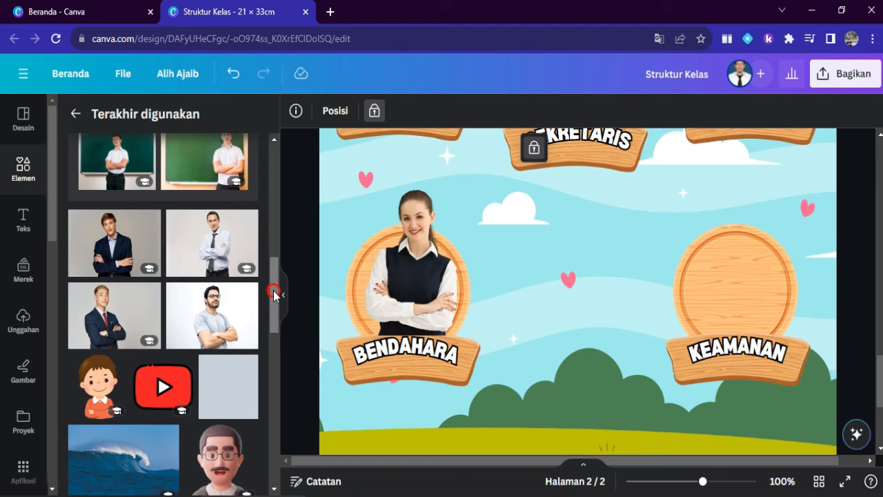
pyautogui.moveTo(115, 242); pyautogui.dragTo(578, 180)
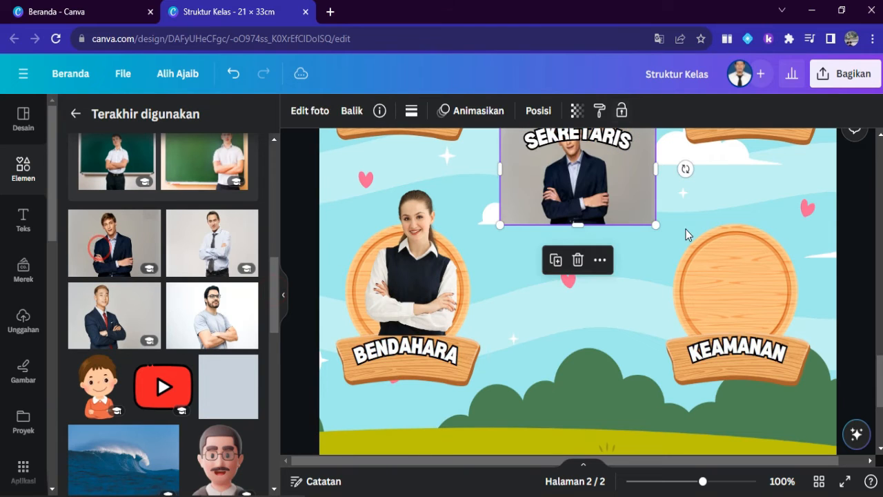
pyautogui.click(310, 110)
pyautogui.click(92, 218)
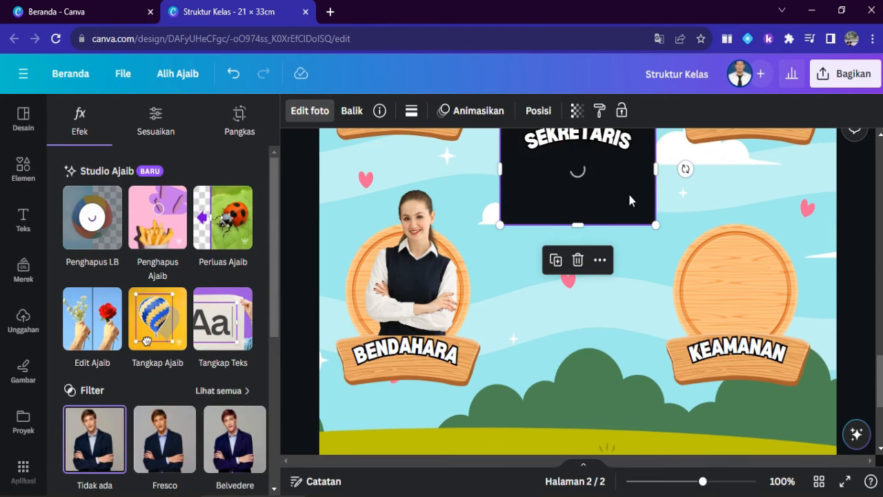
# - Move the suited man's cutout onto the round board above the KEAMANAN sign and enlarge it to fill the board
pyautogui.moveTo(578, 185); pyautogui.dragTo(731, 297)
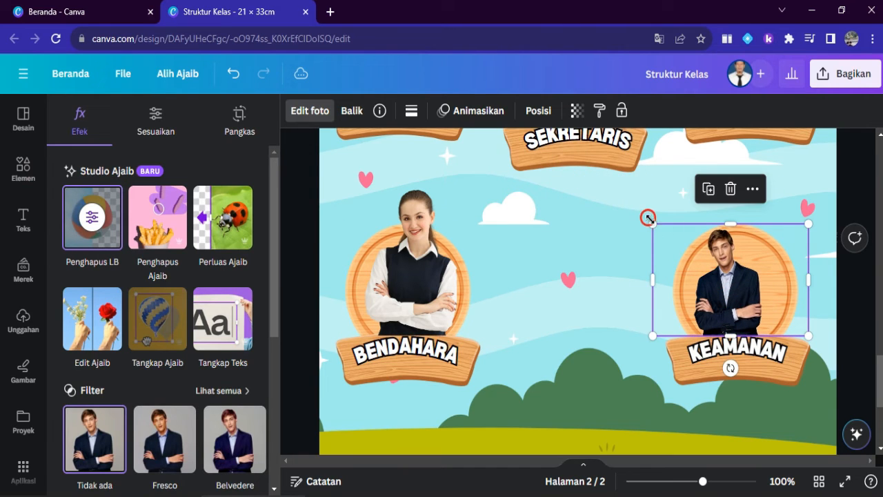
pyautogui.moveTo(646, 216); pyautogui.dragTo(576, 169)
pyautogui.moveTo(689, 259); pyautogui.dragTo(733, 266)
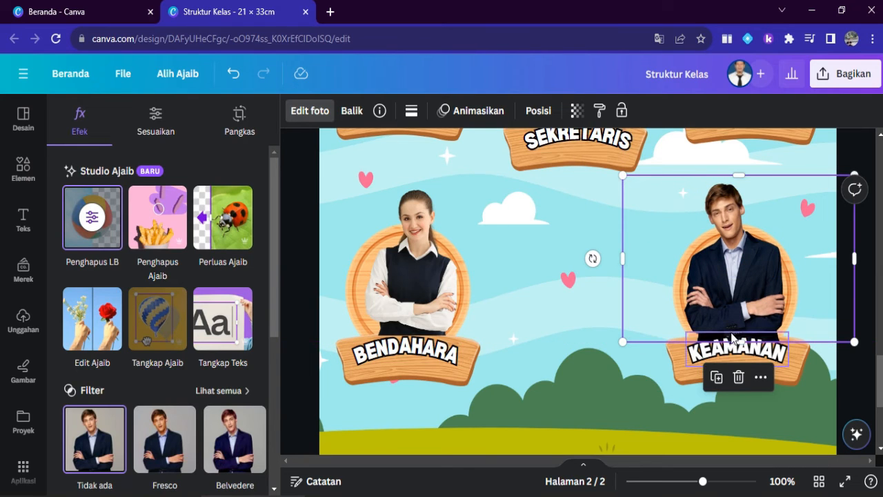
# - Arrange the man's cutout so it sits behind the KEAMANAN sign but in front of the round board
pyautogui.click(537, 110)
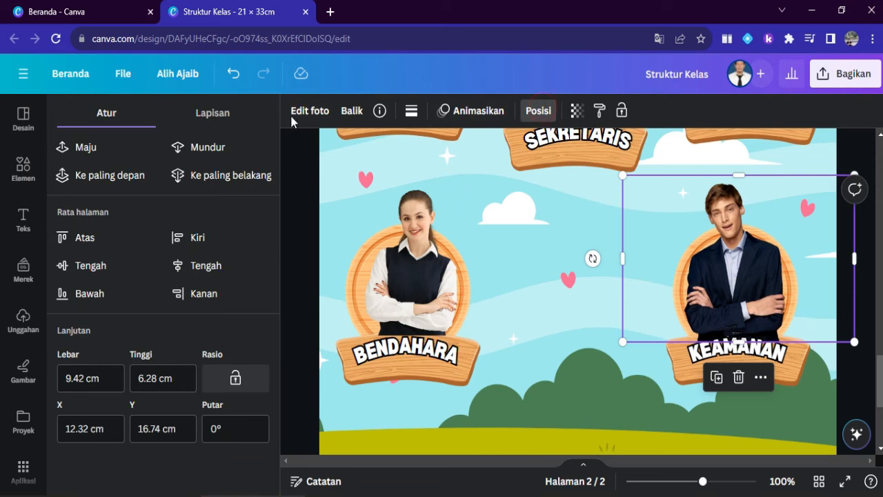
pyautogui.click(235, 145)
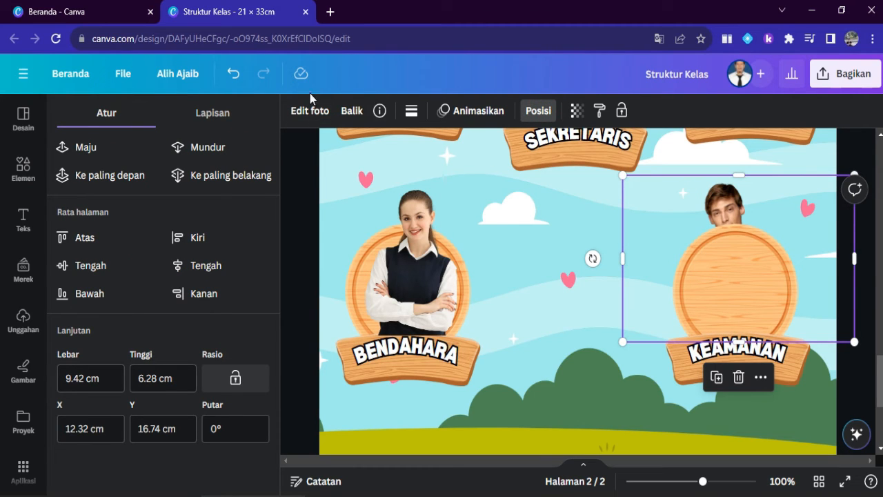
pyautogui.click(108, 146)
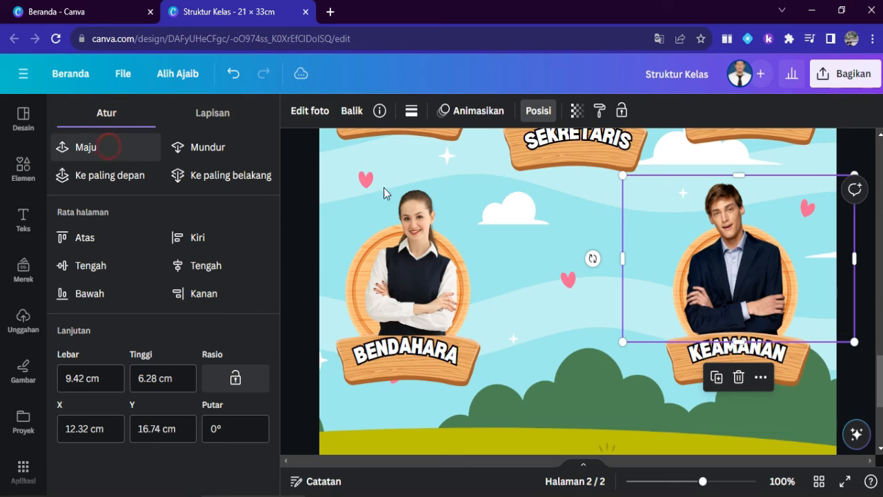
pyautogui.click(867, 321)
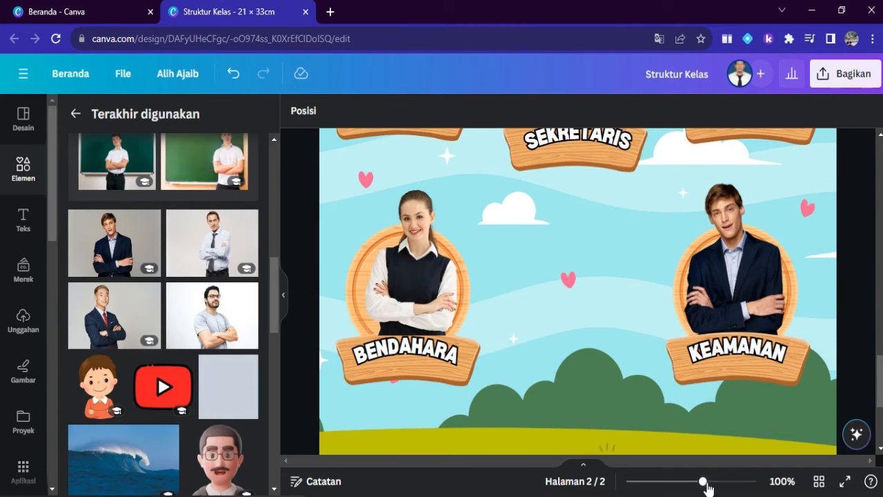
# - Search the elements for "sign board" and show all of the graphics
pyautogui.moveTo(702, 480); pyautogui.dragTo(682, 491)
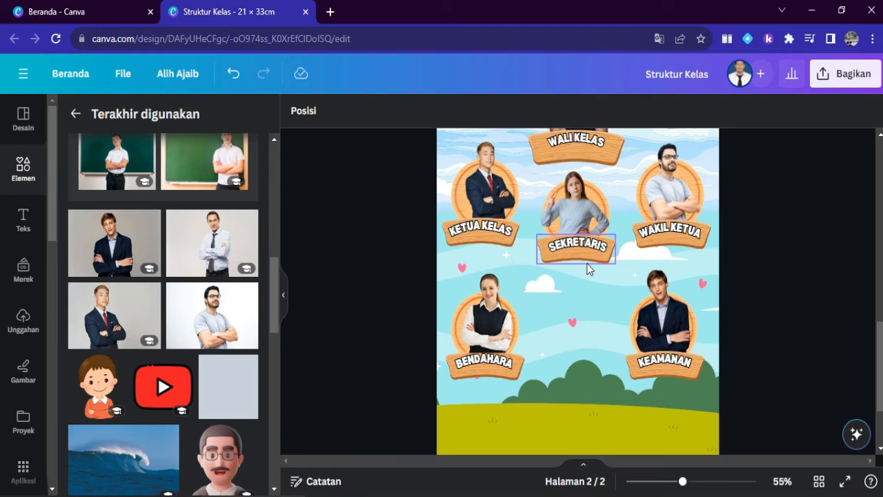
pyautogui.click(574, 144)
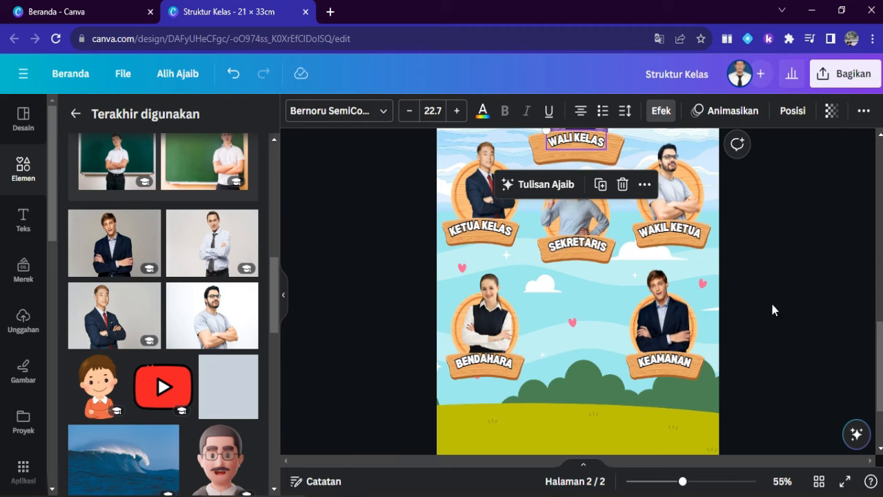
pyautogui.click(815, 311)
pyautogui.scroll(-2, 578, 289)
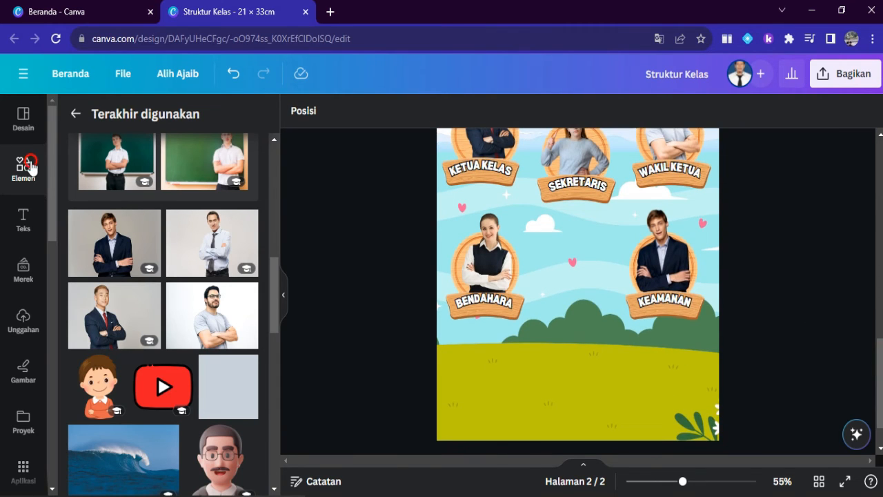
pyautogui.click(23, 165)
pyautogui.click(152, 121)
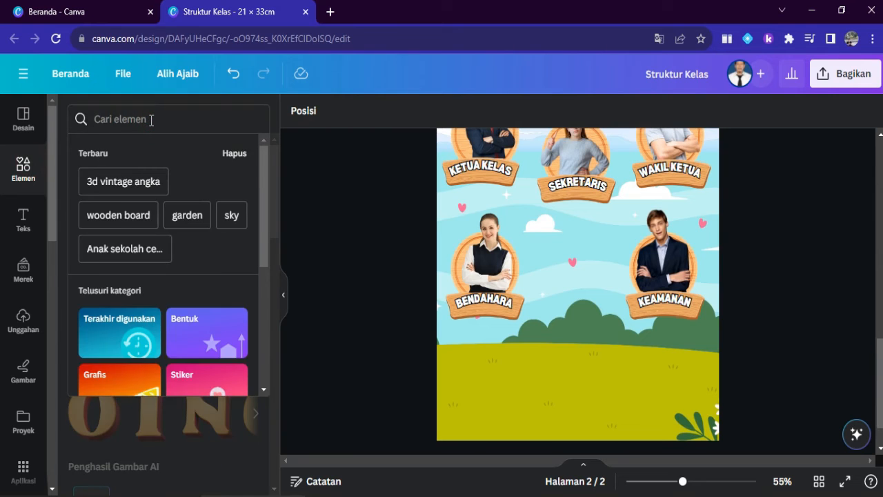
pyautogui.write('SIGN B')
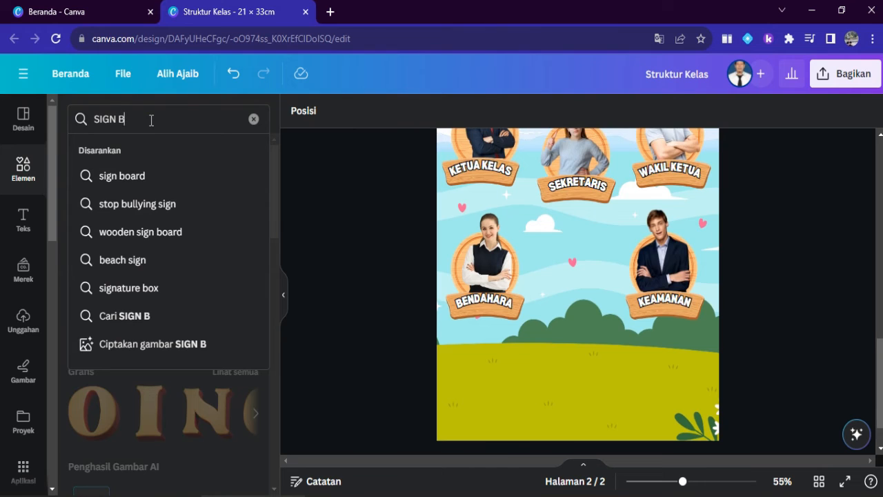
pyautogui.click(117, 178)
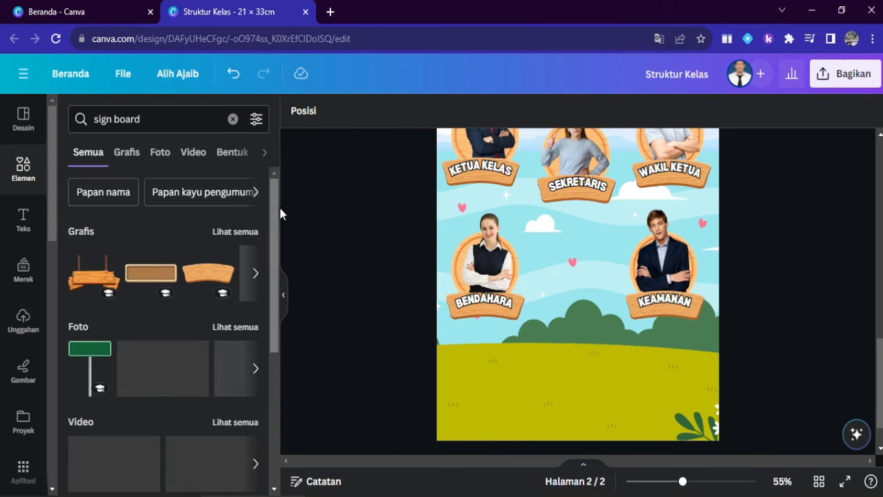
pyautogui.click(242, 232)
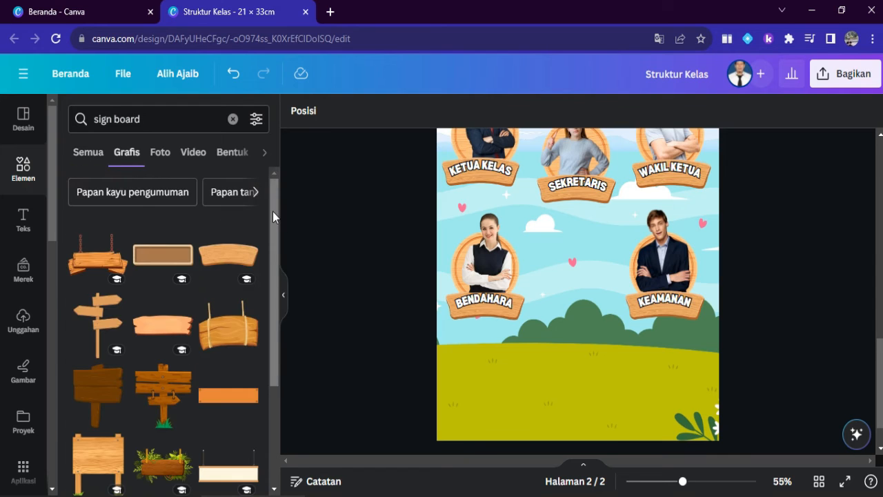
# - Add the wooden signpost with two opposite arrows and place it at the bottom centre of the poster on the grass
pyautogui.moveTo(273, 216); pyautogui.dragTo(269, 311)
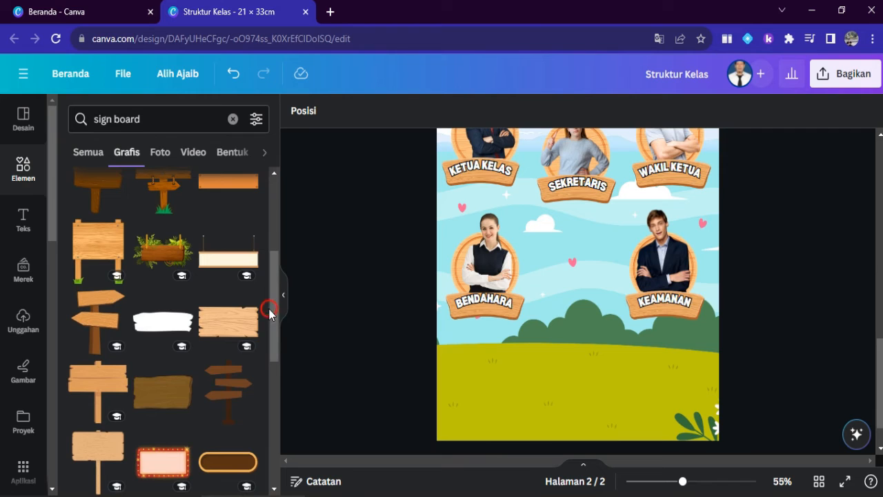
pyautogui.click(87, 320)
pyautogui.moveTo(569, 216); pyautogui.dragTo(576, 389)
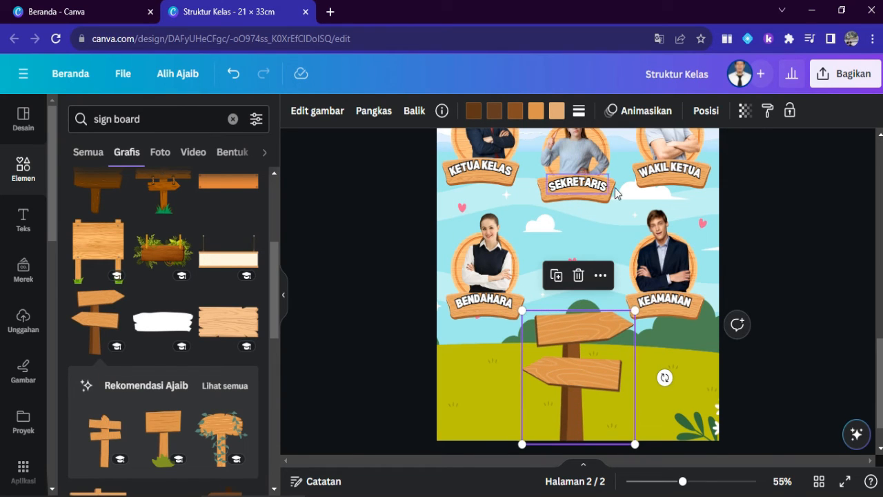
pyautogui.click(866, 361)
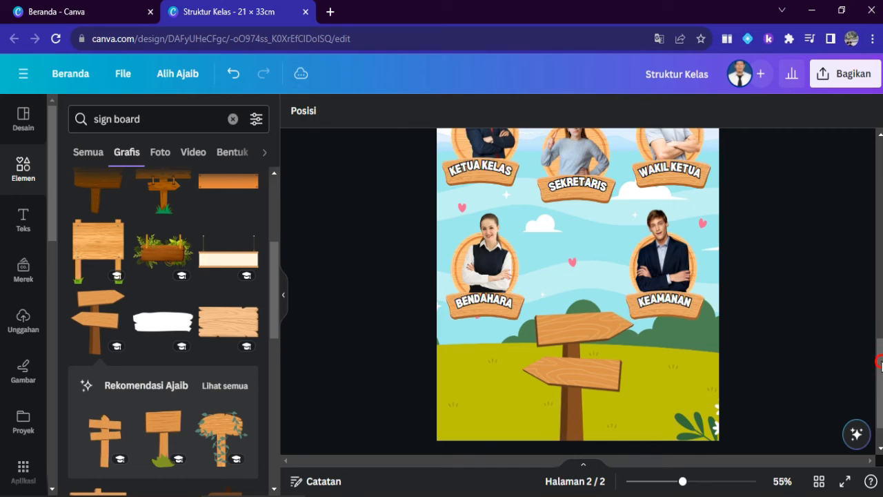
# - Search the element graphics for "3 D VINTAGE ANGKA"
pyautogui.moveTo(881, 362); pyautogui.dragTo(877, 347)
pyautogui.click(25, 215)
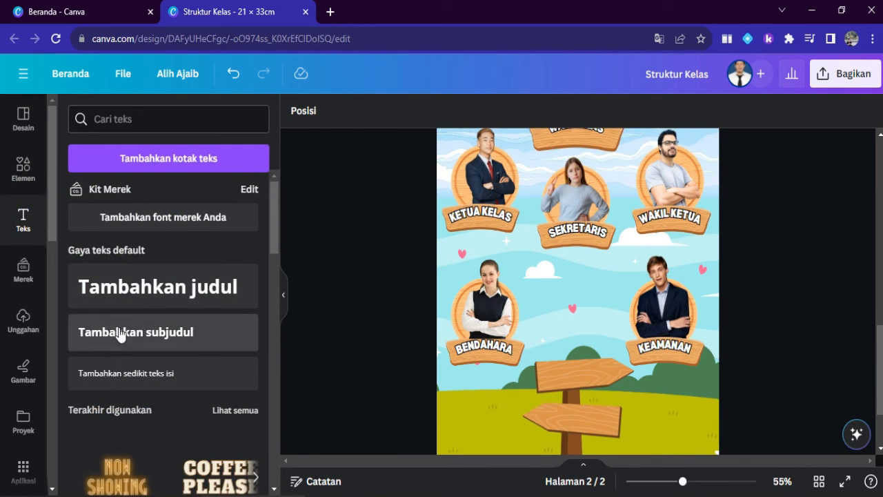
pyautogui.click(23, 169)
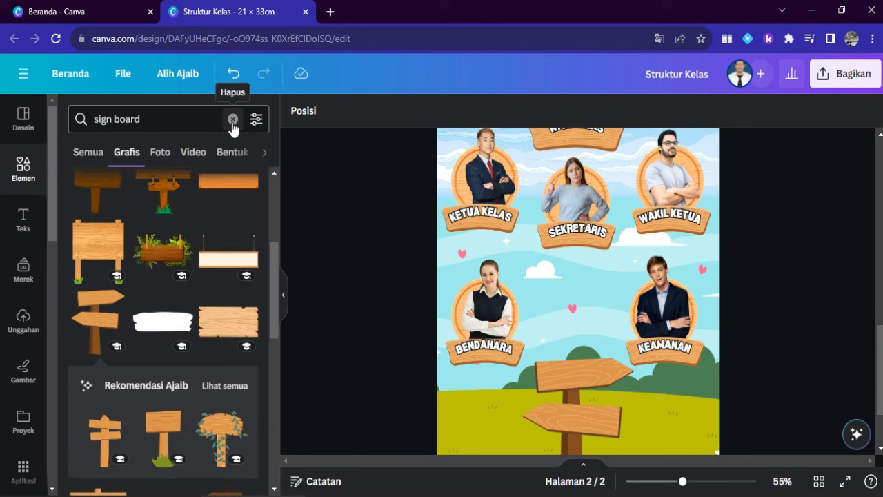
pyautogui.click(232, 120)
pyautogui.click(175, 123)
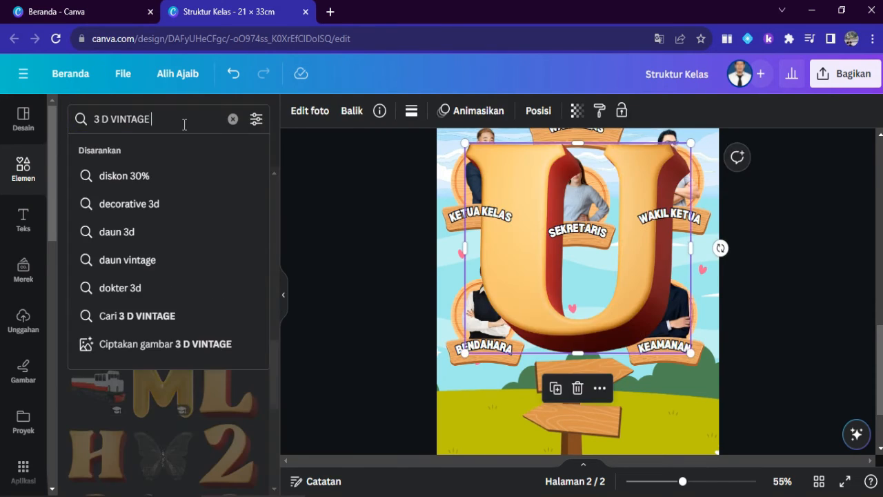
pyautogui.write('URUF')
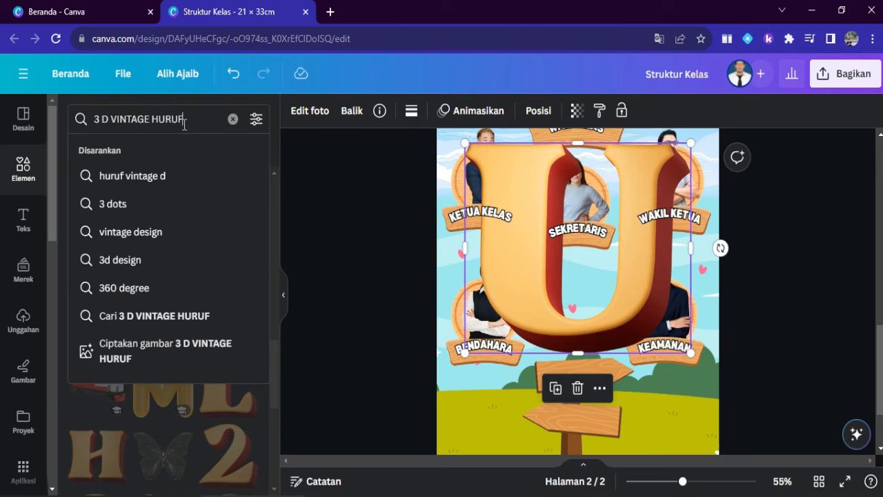
pyautogui.press('BackSpace')
pyautogui.press('BackSpace')
pyautogui.press('BackSpace')
pyautogui.press('BackSpace')
pyautogui.press('BackSpace')
pyautogui.write('AN')
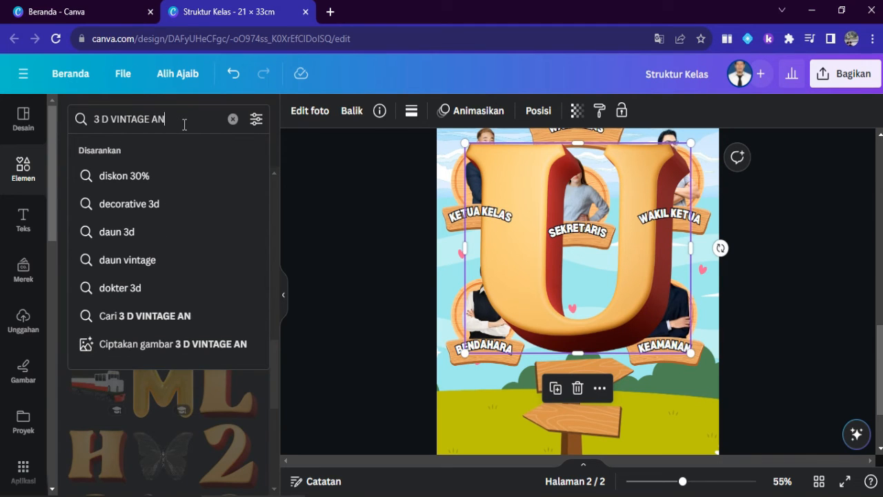
pyautogui.write('GKA')
pyautogui.press('Return')
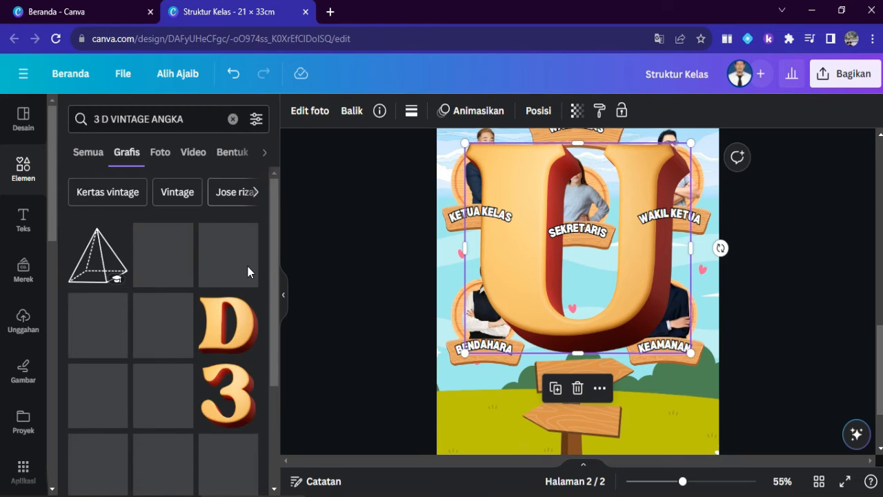
# - Add the golden 3D number 3 to the poster and delete the stray large letter U
pyautogui.click(229, 406)
pyautogui.moveTo(604, 294); pyautogui.dragTo(521, 315)
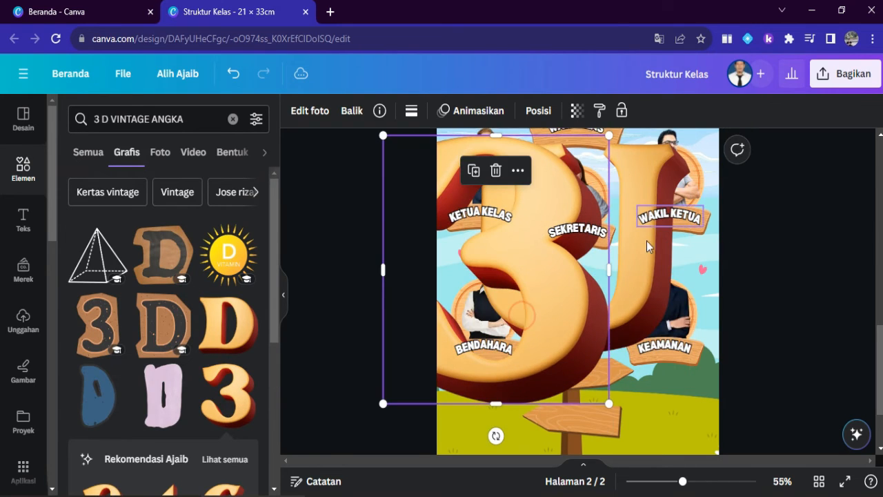
pyautogui.click(643, 276)
pyautogui.press('Delete')
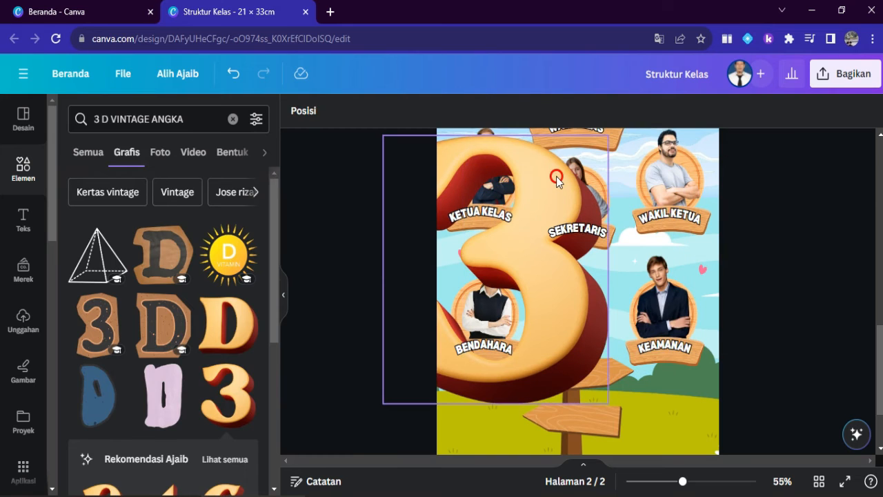
# - Shrink the 3D number 3 to fit the signpost and centre it on the upper arrow
pyautogui.click(556, 176)
pyautogui.moveTo(385, 136); pyautogui.dragTo(588, 379)
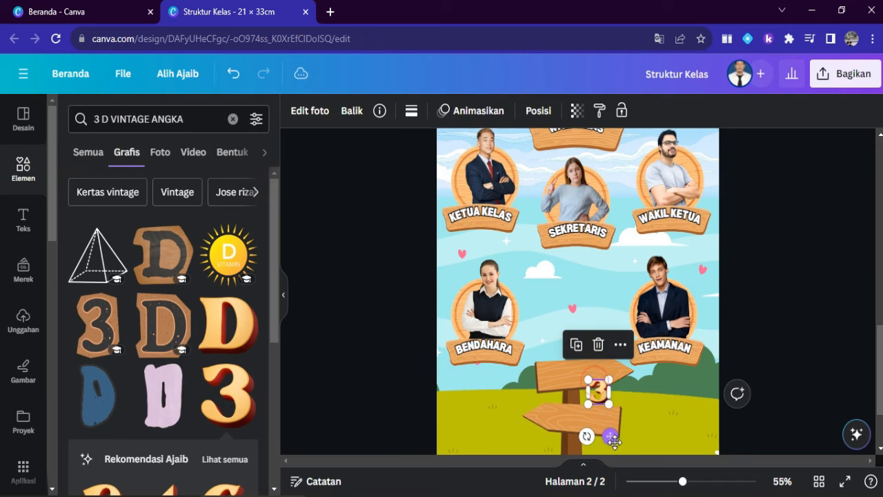
pyautogui.moveTo(614, 441); pyautogui.dragTo(589, 417)
pyautogui.click(786, 300)
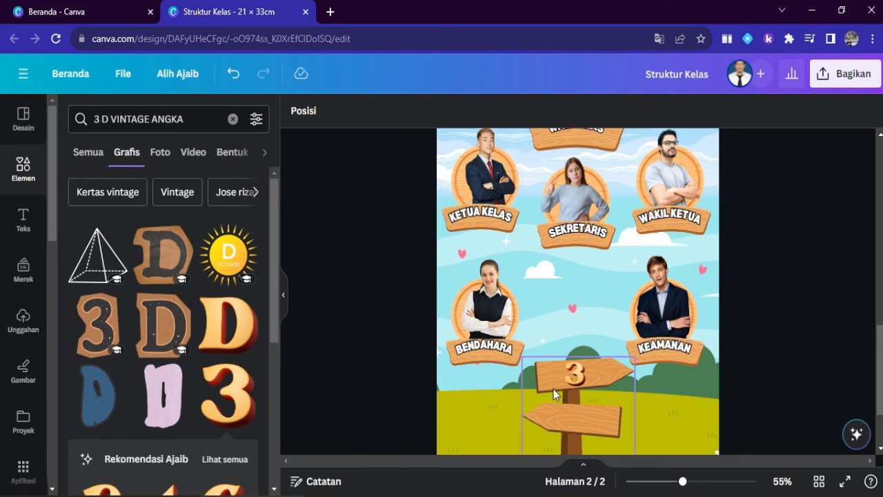
# - Add the golden 3D letter D, shrink it to match the 3, and centre it on the signpost's lower arrow
pyautogui.click(572, 380)
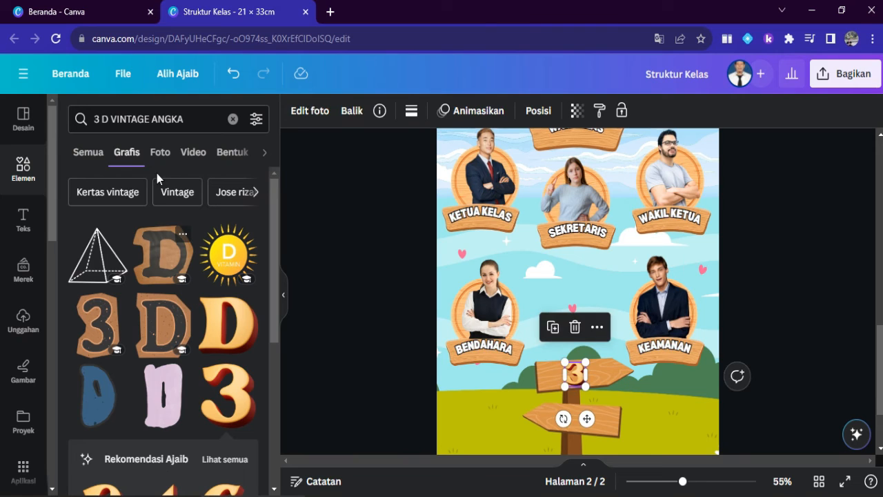
pyautogui.click(228, 330)
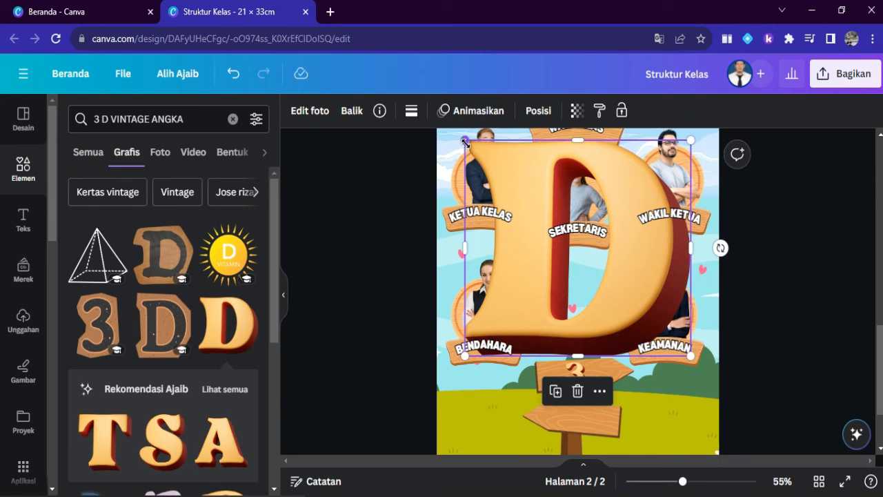
pyautogui.moveTo(465, 142); pyautogui.dragTo(648, 334)
pyautogui.moveTo(685, 391); pyautogui.dragTo(603, 467)
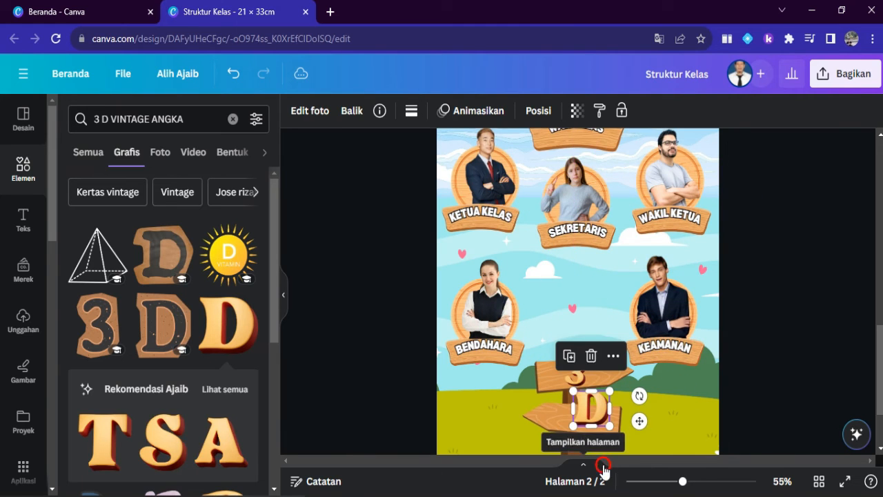
pyautogui.moveTo(572, 390); pyautogui.dragTo(588, 405)
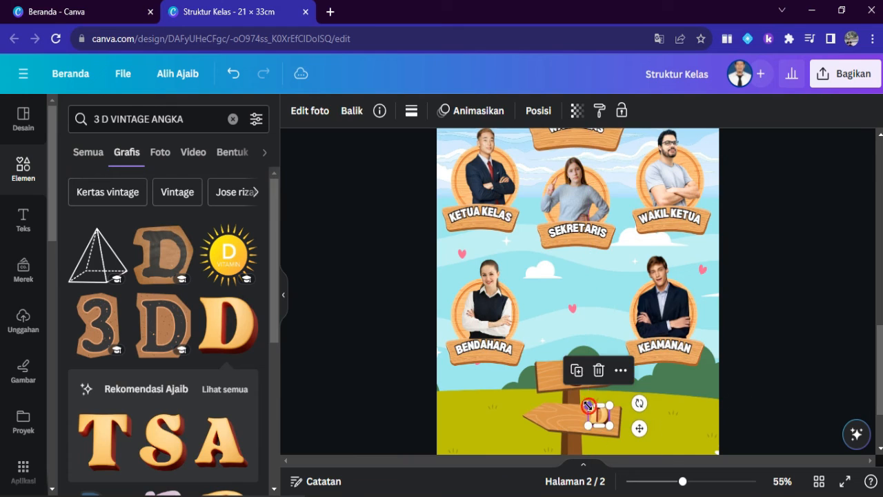
pyautogui.moveTo(638, 425); pyautogui.dragTo(616, 439)
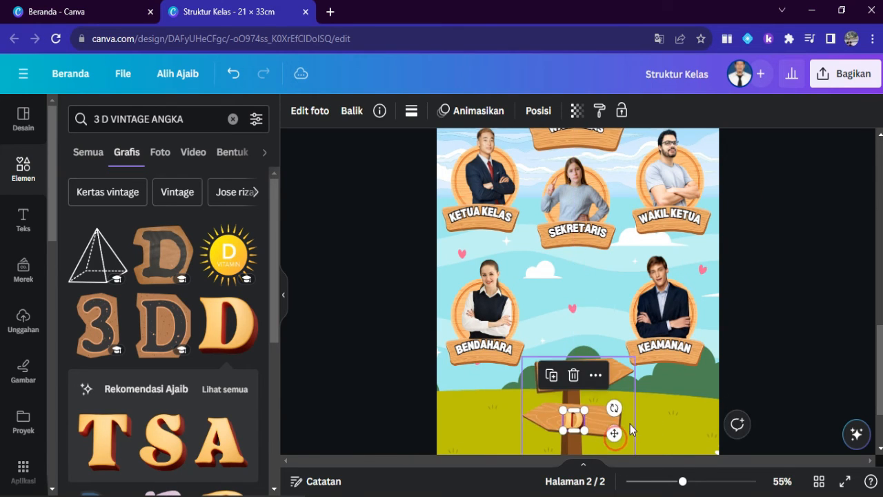
pyautogui.click(779, 355)
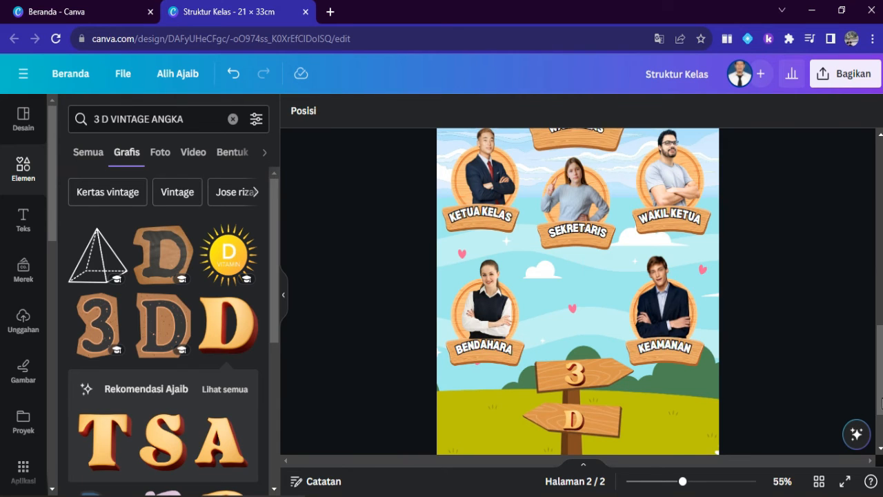
# - Search the element graphics for "STONE"
pyautogui.moveTo(881, 403); pyautogui.dragTo(880, 427)
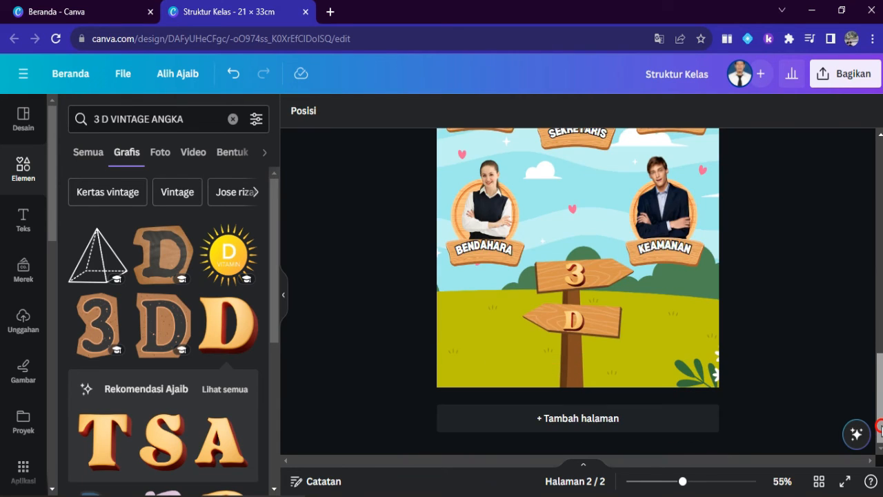
pyautogui.click(233, 118)
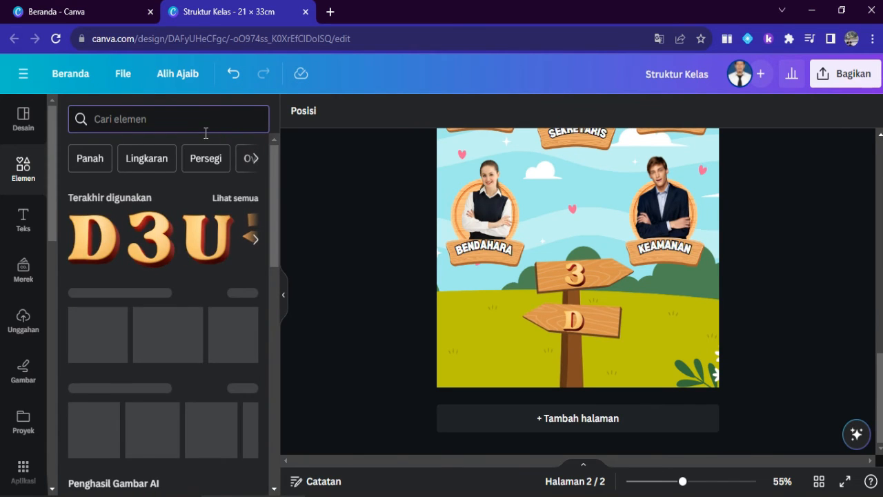
pyautogui.write('STONE')
pyautogui.press('Return')
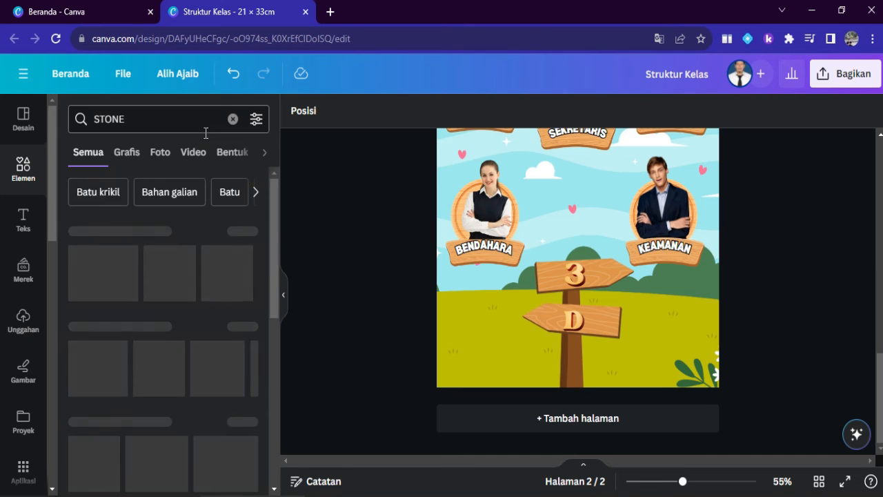
pyautogui.click(126, 152)
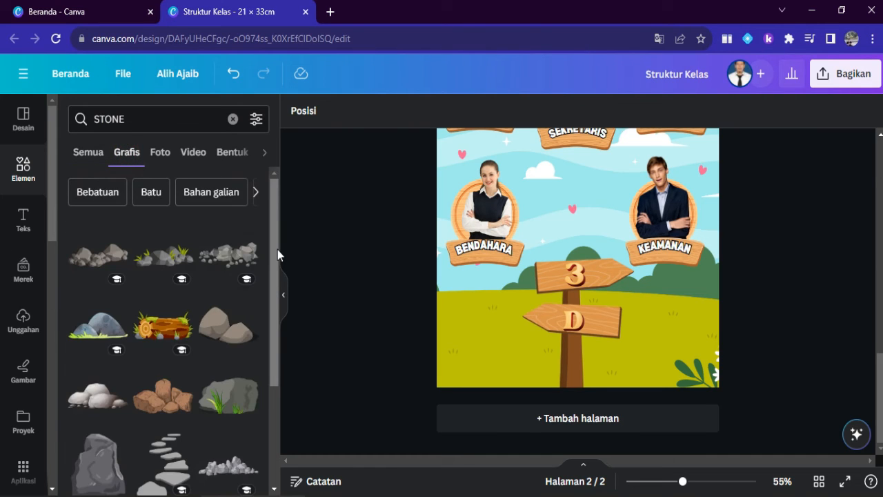
# - Add the blue-grey boulders with grass, shrink them, and place them on the grass in the poster's lower-left corner
pyautogui.click(98, 323)
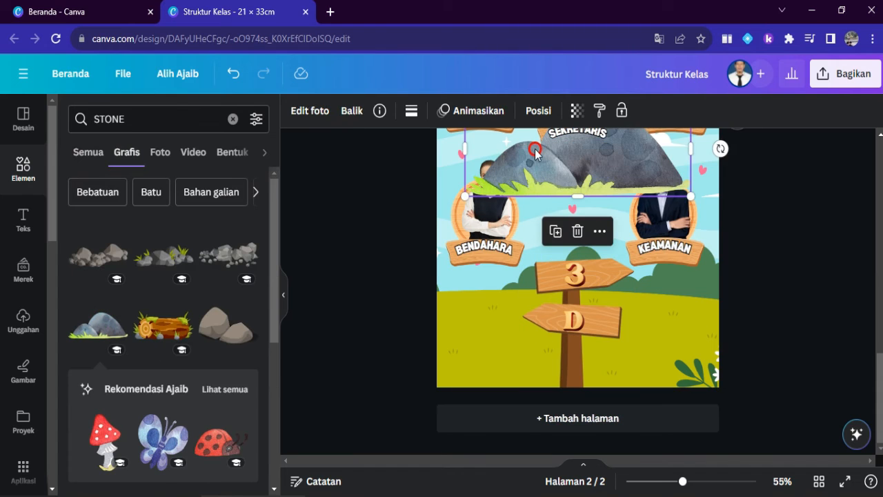
pyautogui.moveTo(535, 151); pyautogui.dragTo(463, 361)
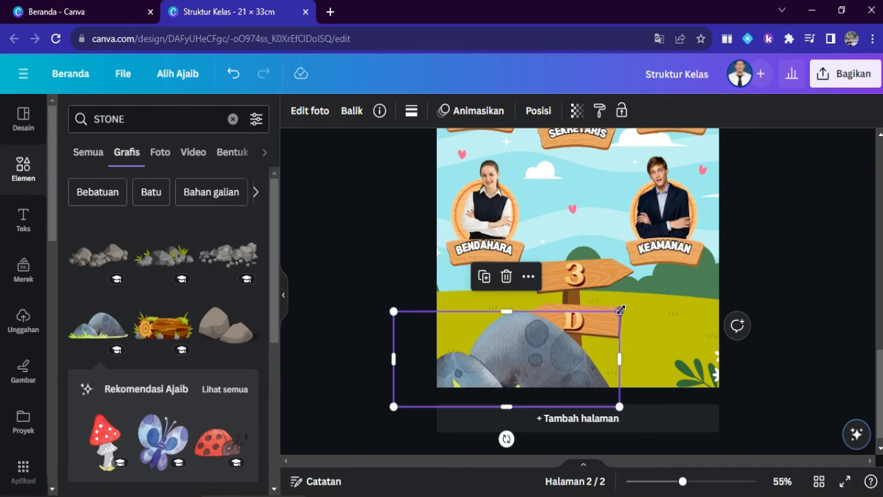
pyautogui.moveTo(620, 310); pyautogui.dragTo(514, 356)
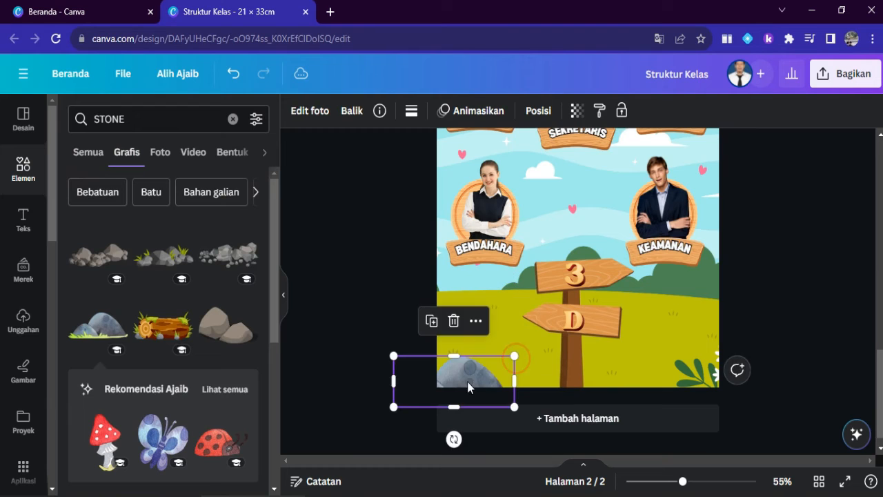
pyautogui.moveTo(468, 387); pyautogui.dragTo(510, 356)
pyautogui.click(376, 259)
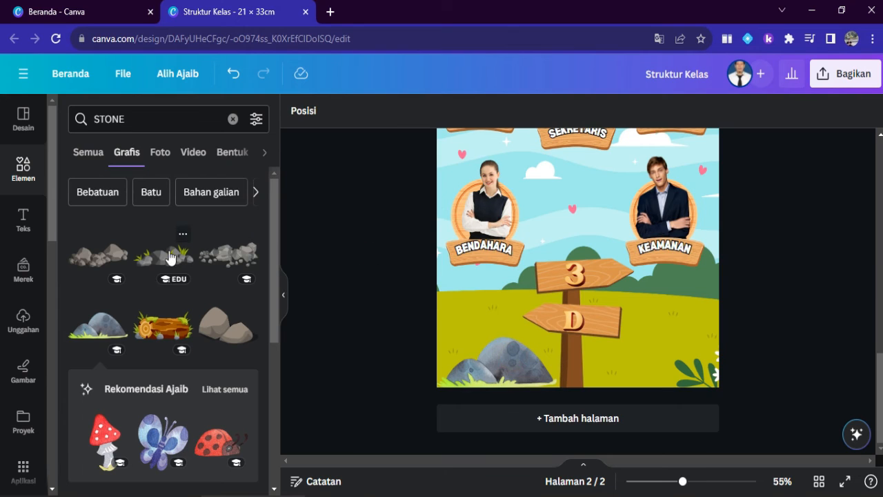
# - Add the dark grey rock with grass blades, shrink it, and place it between the signpost post and the corner plant
pyautogui.moveTo(273, 255); pyautogui.dragTo(272, 347)
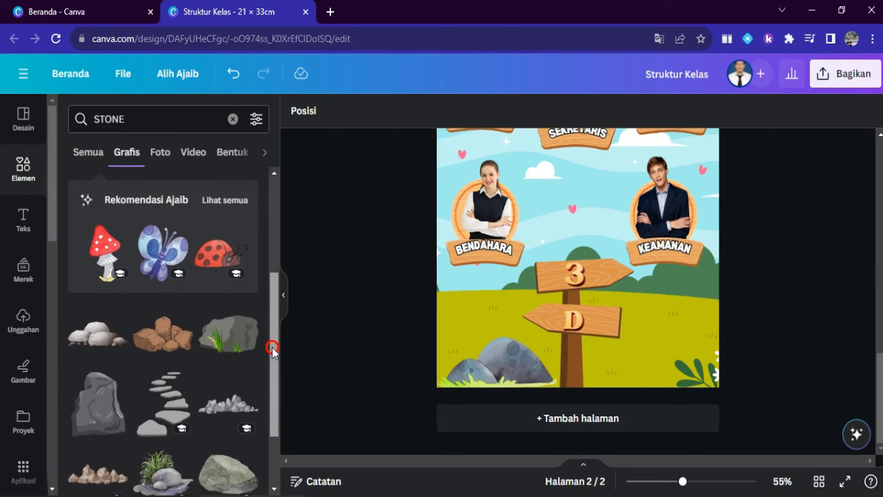
pyautogui.click(229, 345)
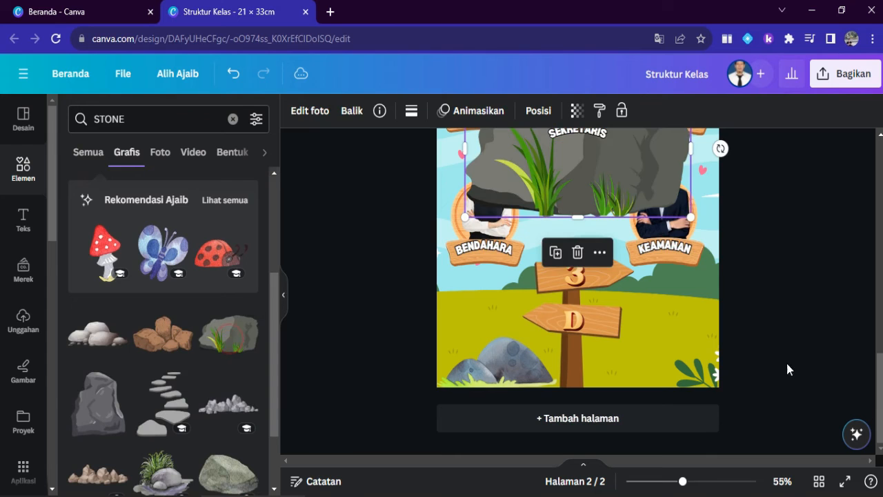
pyautogui.moveTo(499, 159); pyautogui.dragTo(591, 290)
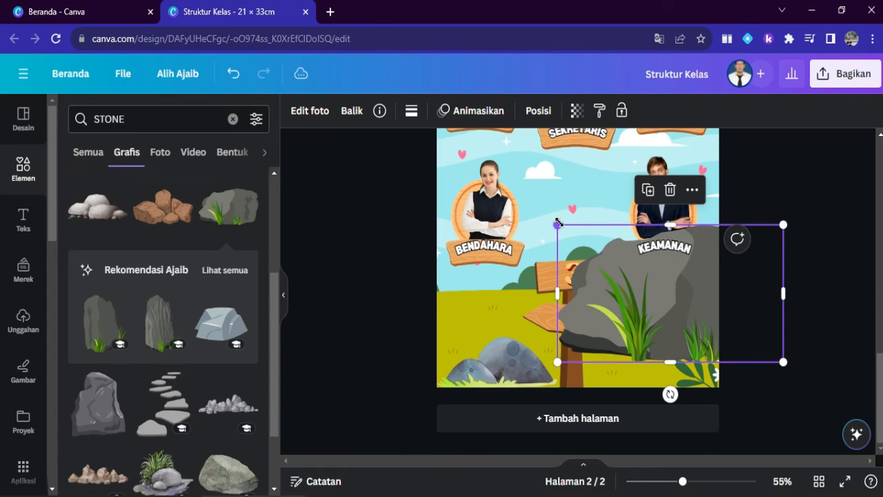
pyautogui.moveTo(557, 224); pyautogui.dragTo(676, 297)
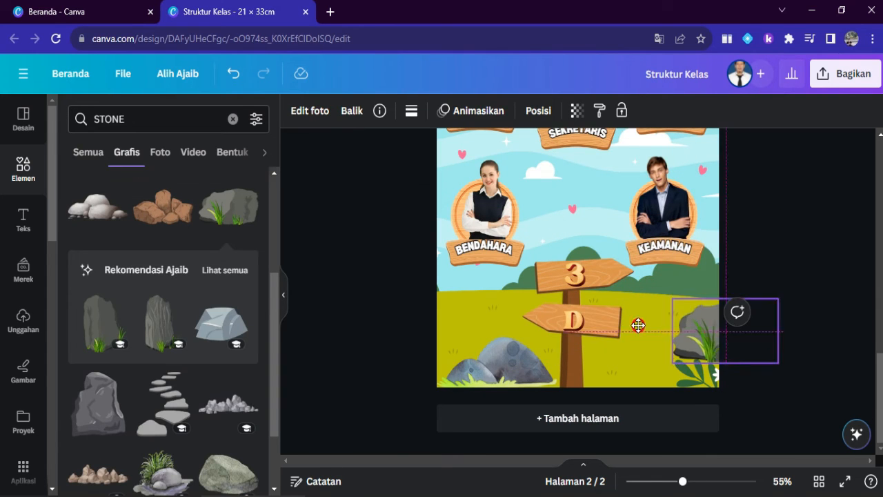
pyautogui.moveTo(701, 325); pyautogui.dragTo(636, 349)
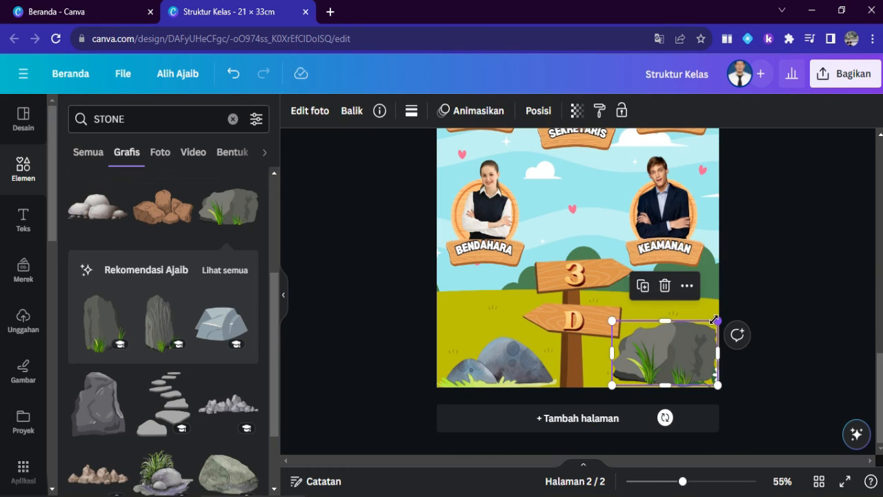
pyautogui.moveTo(718, 321); pyautogui.dragTo(649, 366)
pyautogui.click(829, 304)
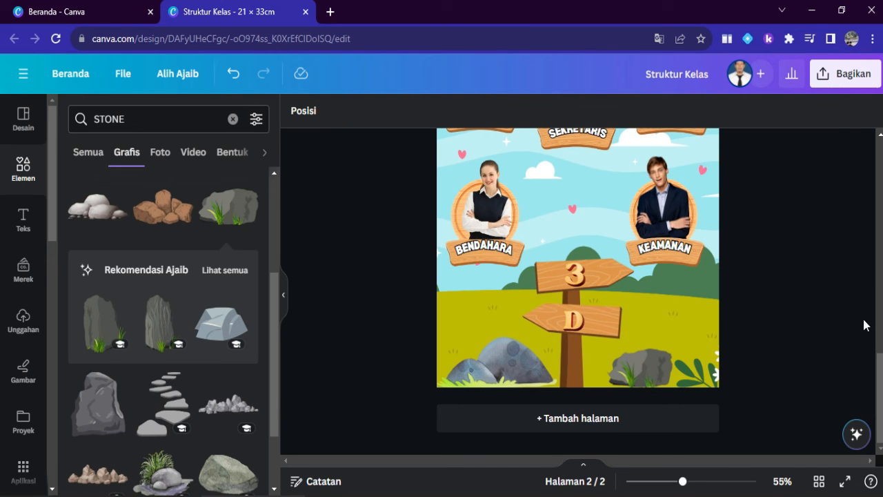
# - Duplicate the WALI KELAS label, move the copy slightly lower on the board, and replace its text with the teacher's name
pyautogui.moveTo(874, 365); pyautogui.dragTo(869, 325)
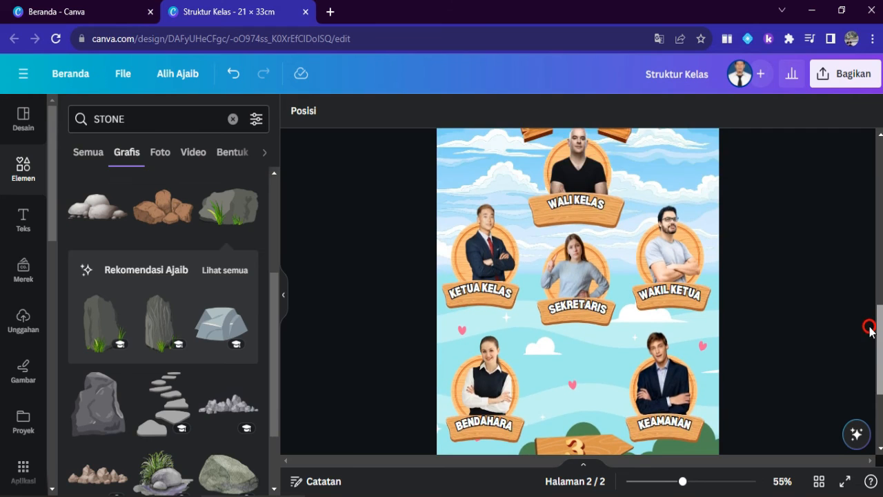
pyautogui.click(578, 205)
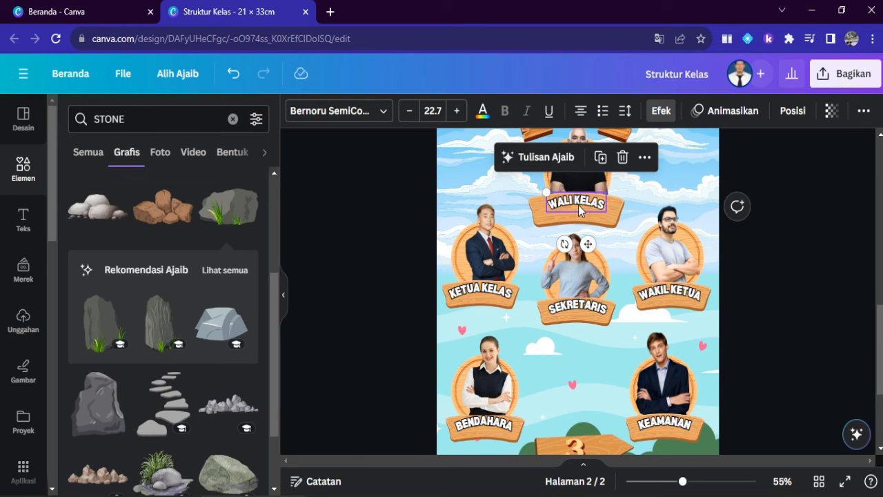
pyautogui.hotkey('ctrl', 'd')
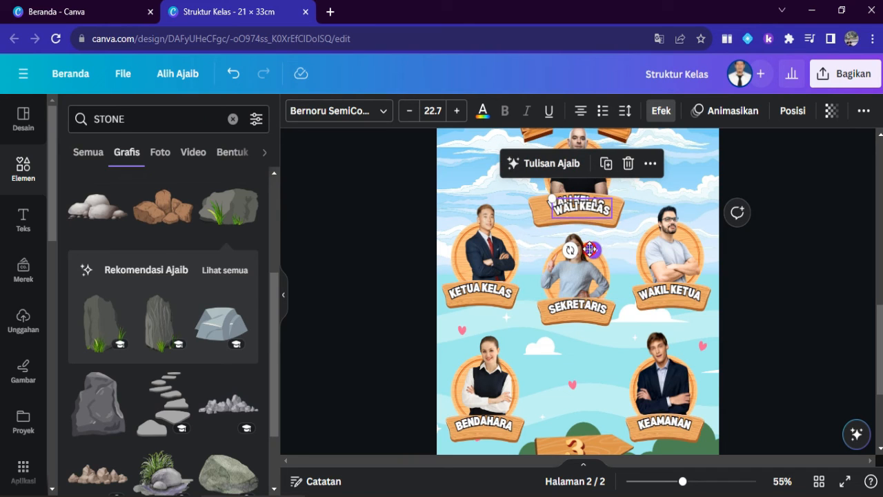
pyautogui.moveTo(591, 249); pyautogui.dragTo(591, 255)
pyautogui.click(582, 214)
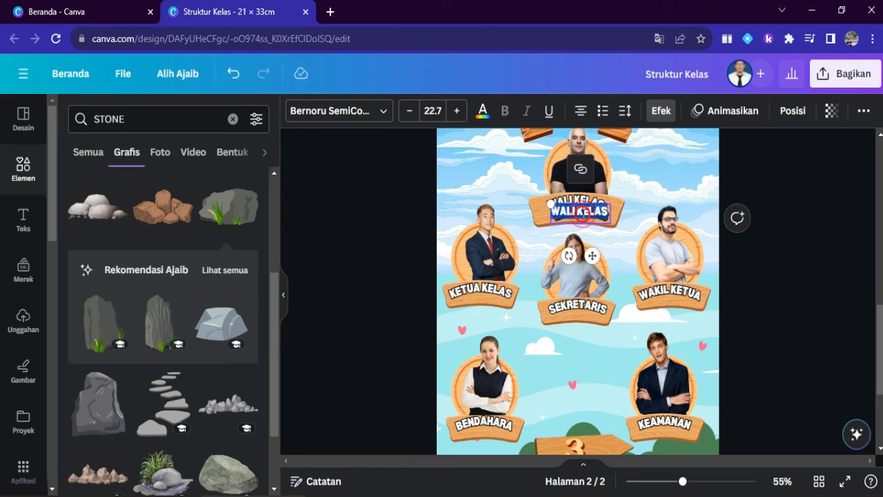
pyautogui.write('Mr.')
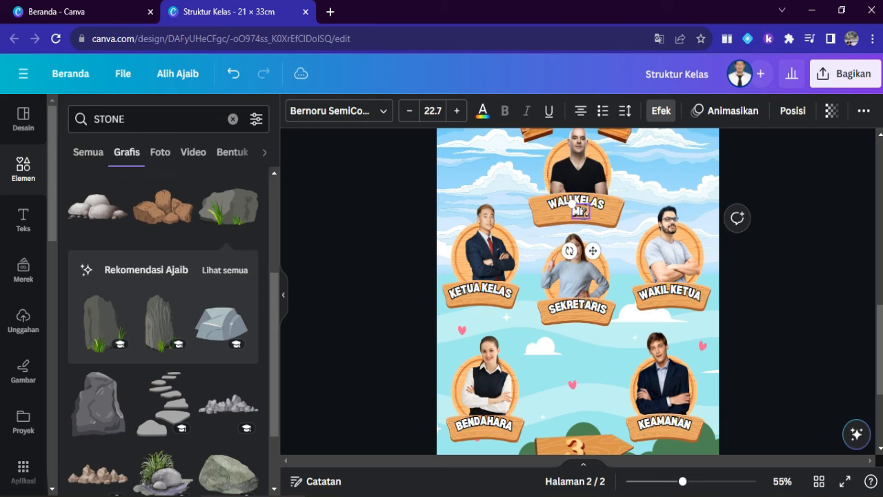
pyautogui.write(' John')
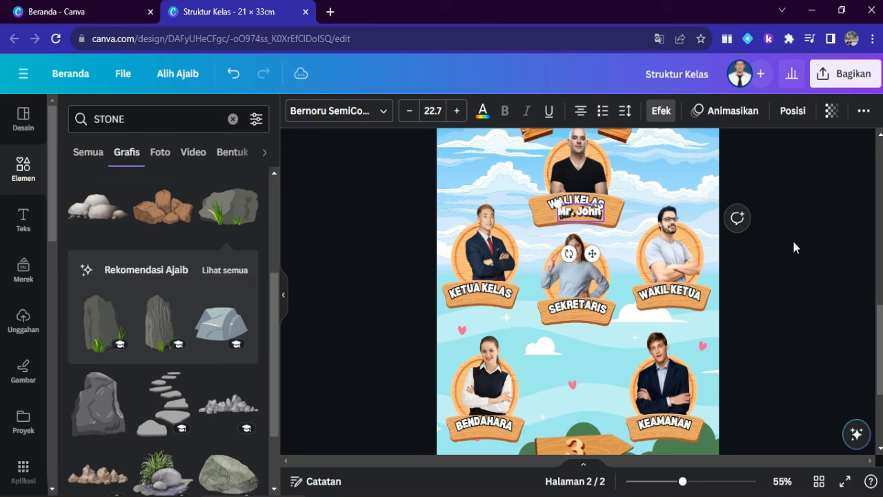
pyautogui.click(786, 285)
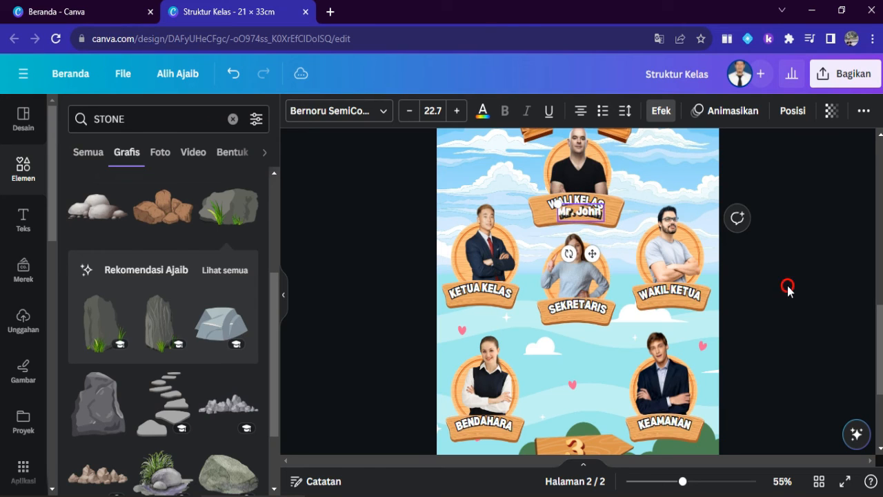
# - Colour the teacher's name red from the brand palette and centre it just beneath the WALI KELAS label
pyautogui.click(582, 218)
pyautogui.click(483, 110)
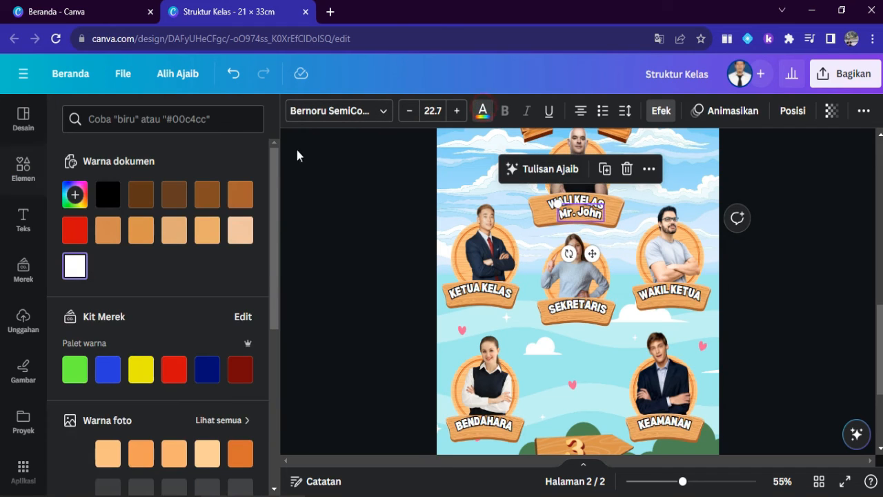
pyautogui.click(176, 368)
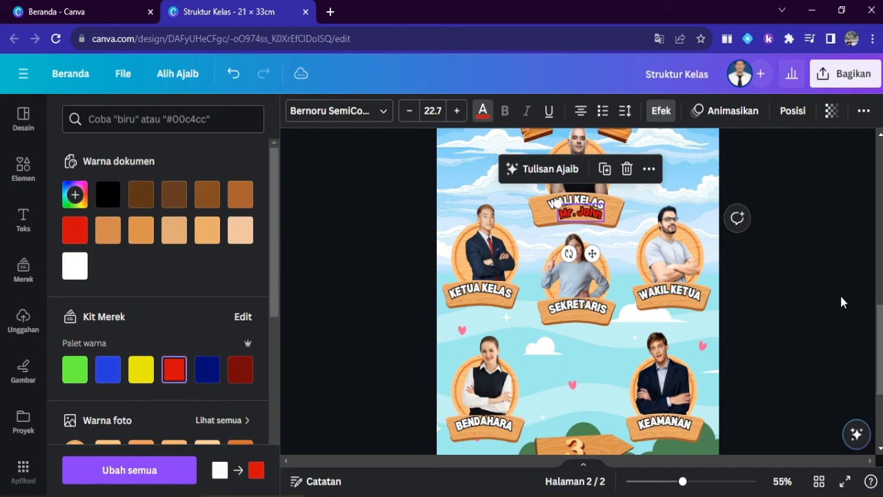
pyautogui.click(784, 300)
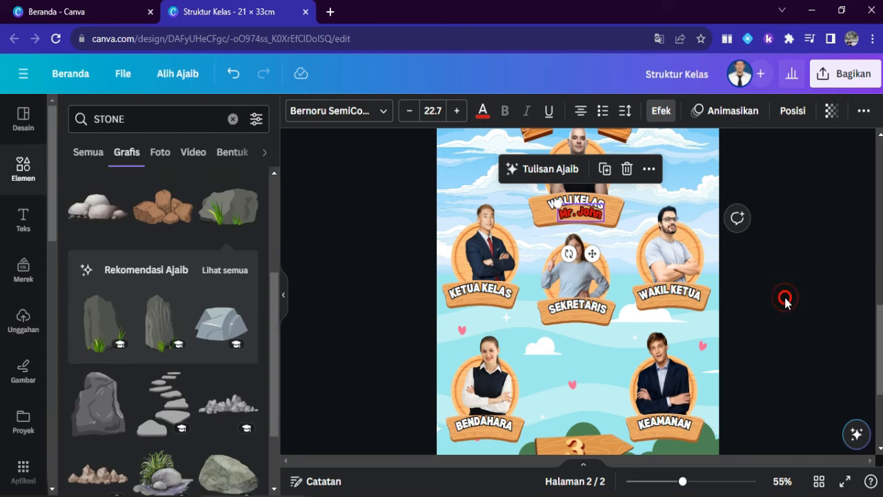
pyautogui.click(577, 220)
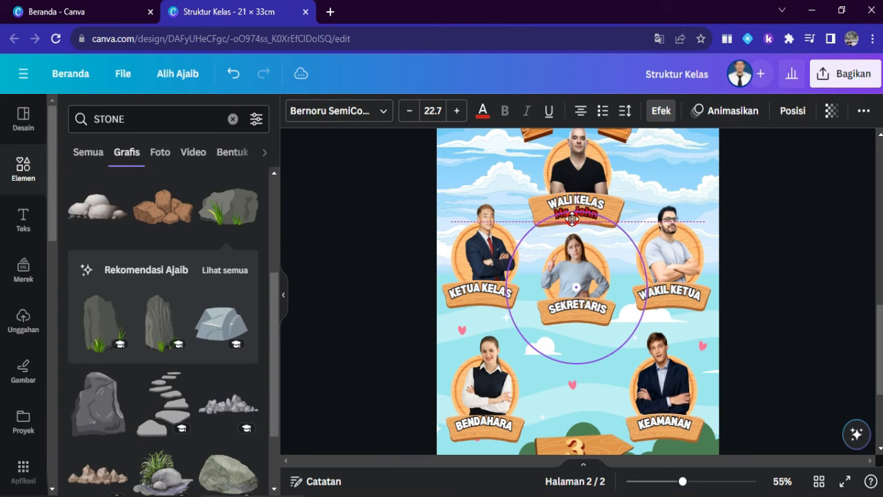
pyautogui.click(777, 297)
# - Set the curve of the WALI KELAS label to 25 in its text effects
pyautogui.click(590, 202)
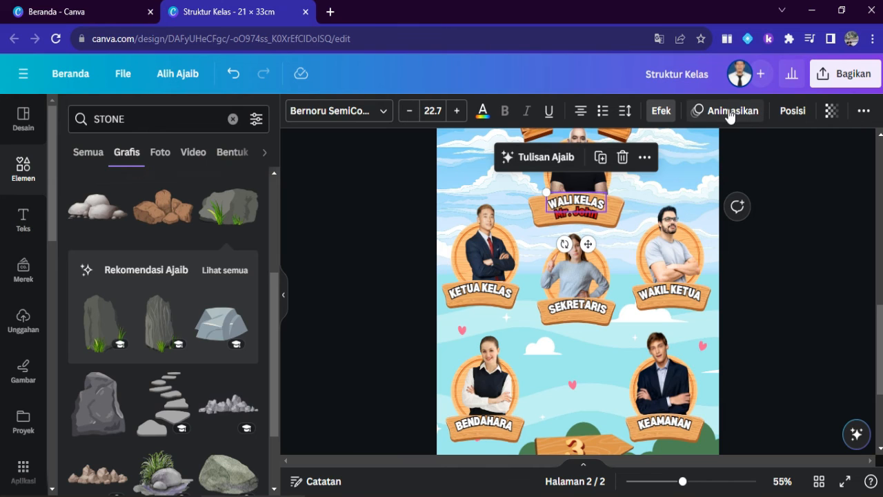
pyautogui.click(660, 112)
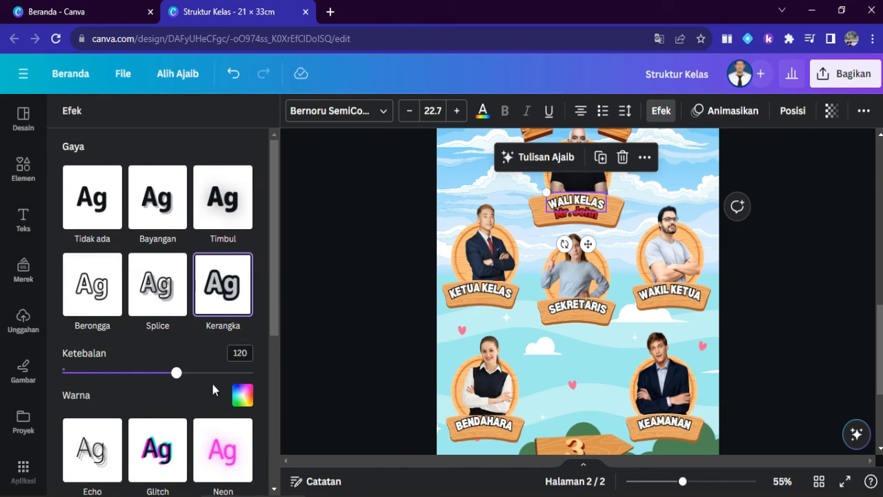
pyautogui.moveTo(272, 311); pyautogui.dragTo(258, 455)
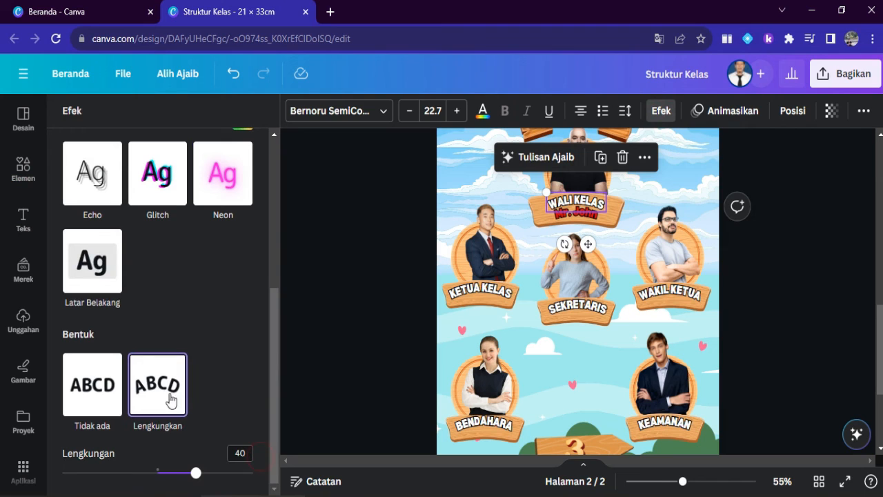
pyautogui.moveTo(198, 476); pyautogui.dragTo(182, 482)
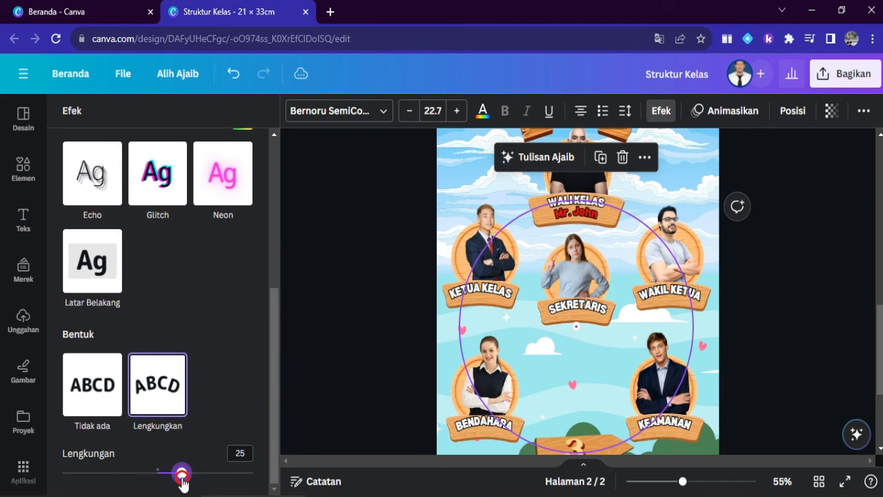
pyautogui.click(810, 285)
pyautogui.click(804, 285)
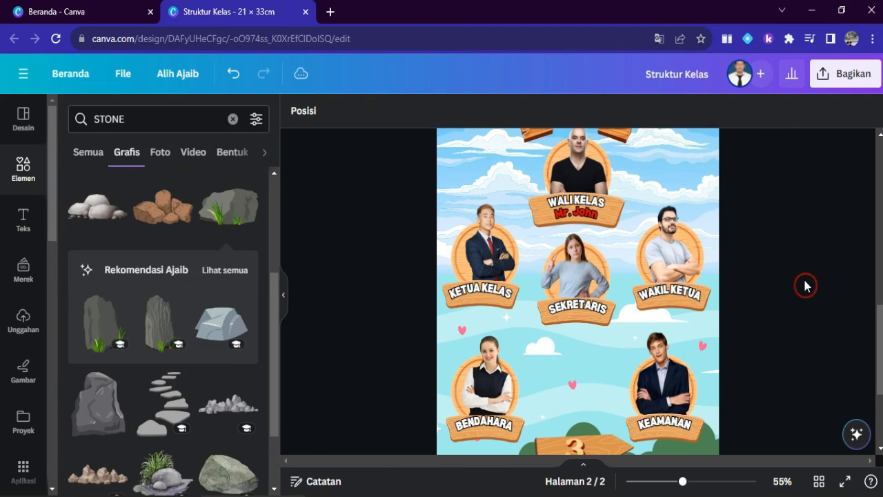
# - Set the curve of the KETUA KELAS label to 25 in its text effects
pyautogui.click(502, 293)
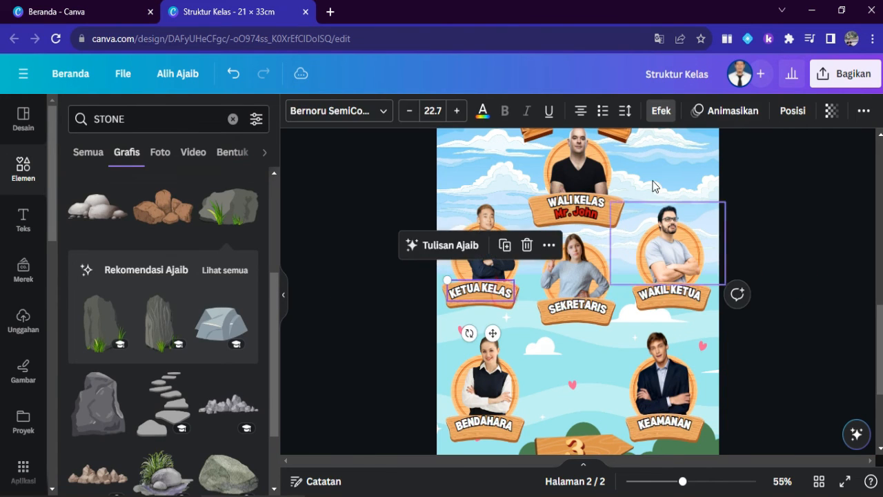
pyautogui.click(660, 111)
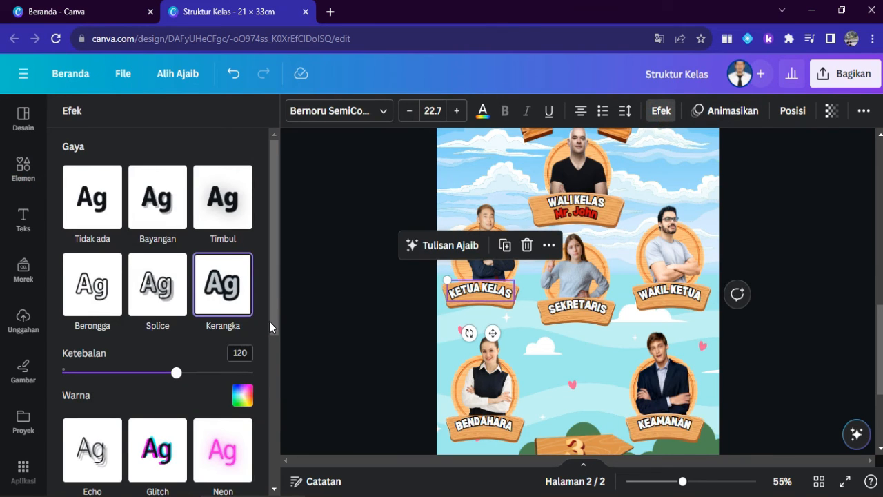
pyautogui.moveTo(272, 321); pyautogui.dragTo(249, 475)
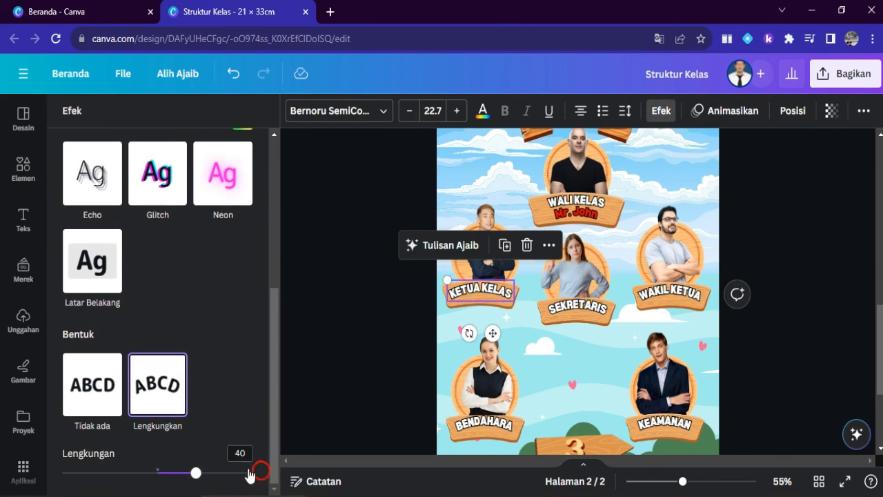
pyautogui.moveTo(195, 473); pyautogui.dragTo(182, 474)
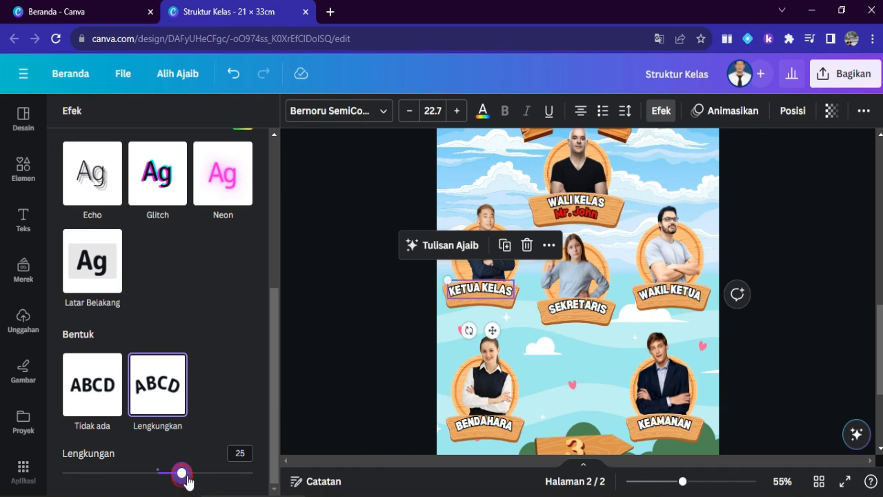
pyautogui.click(782, 336)
pyautogui.click(783, 335)
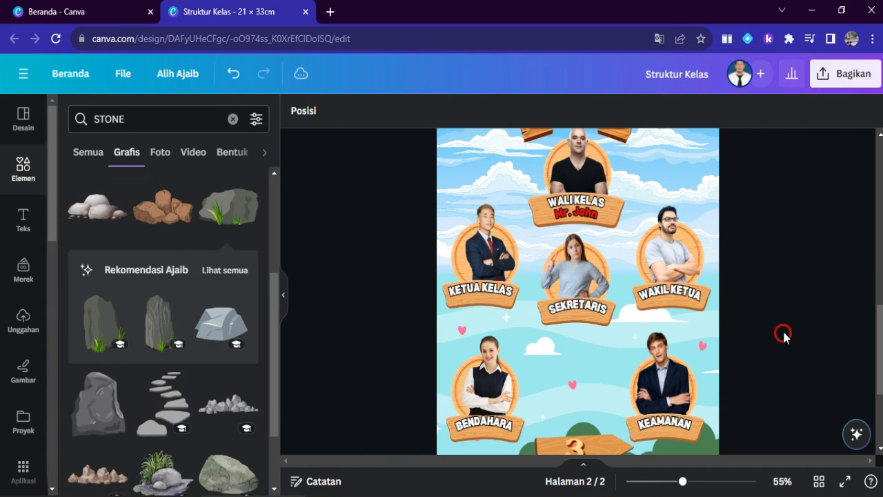
# - Set the curve of the SEKRETARIS label to 25 in its text effects
pyautogui.click(586, 312)
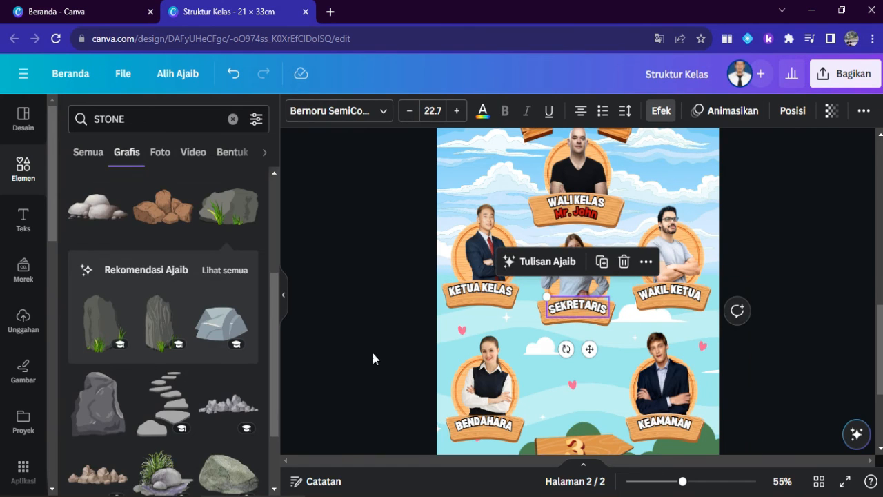
pyautogui.click(660, 110)
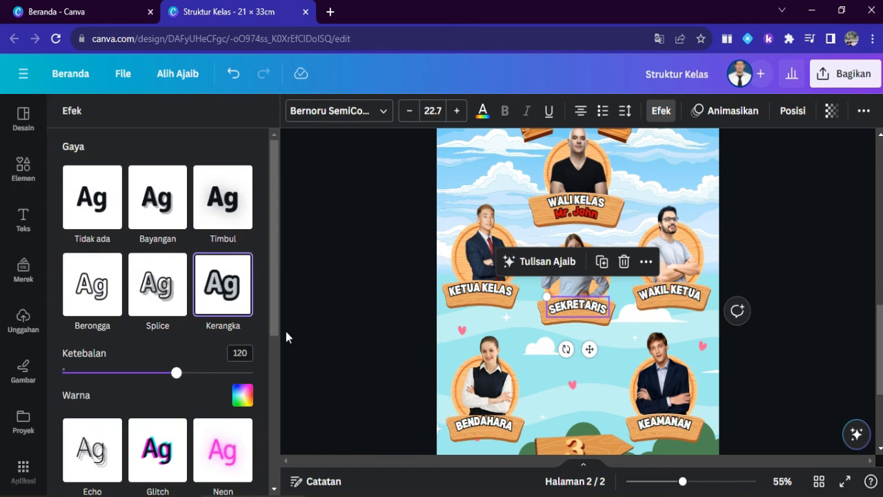
pyautogui.moveTo(272, 298); pyautogui.dragTo(272, 437)
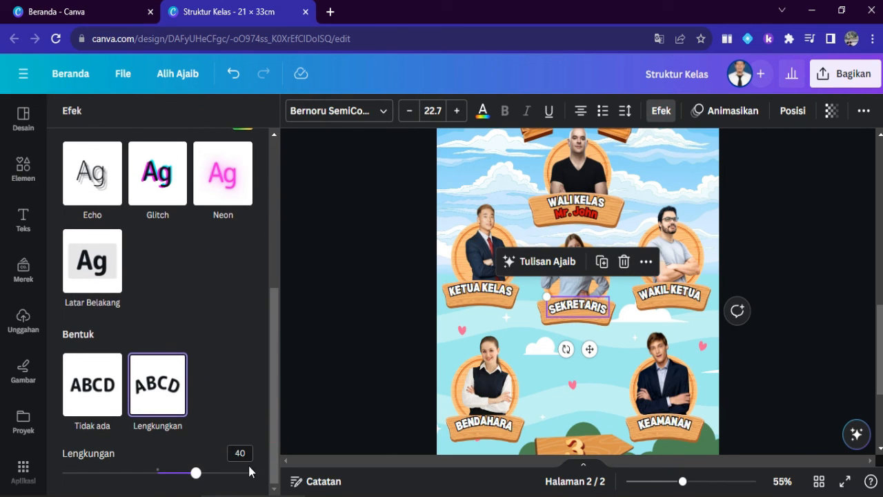
pyautogui.click(248, 452)
pyautogui.write('25')
# - Set the curve of the WAKIL KETUA and BENDAHARA labels to 25 each
pyautogui.click(664, 289)
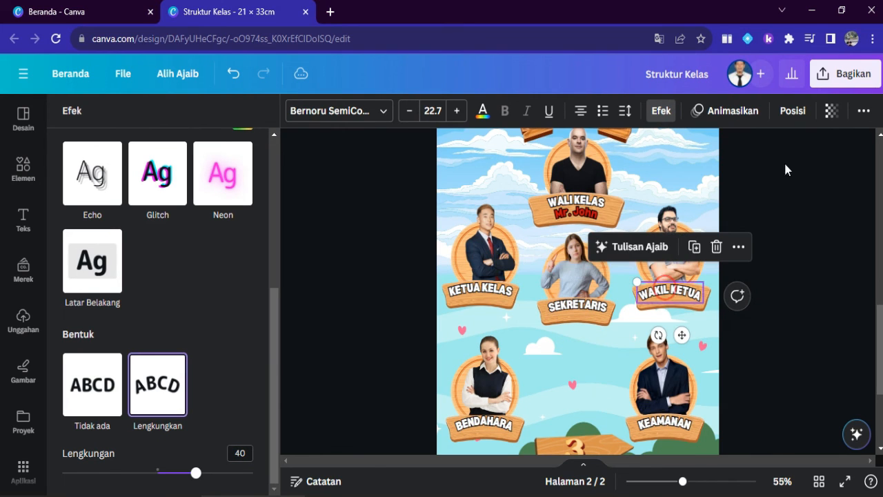
pyautogui.click(243, 453)
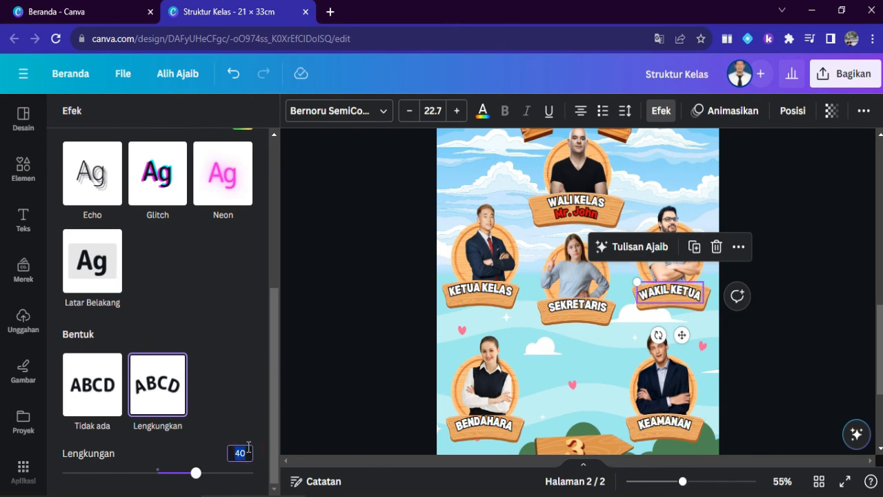
pyautogui.write('25')
pyautogui.press('Return')
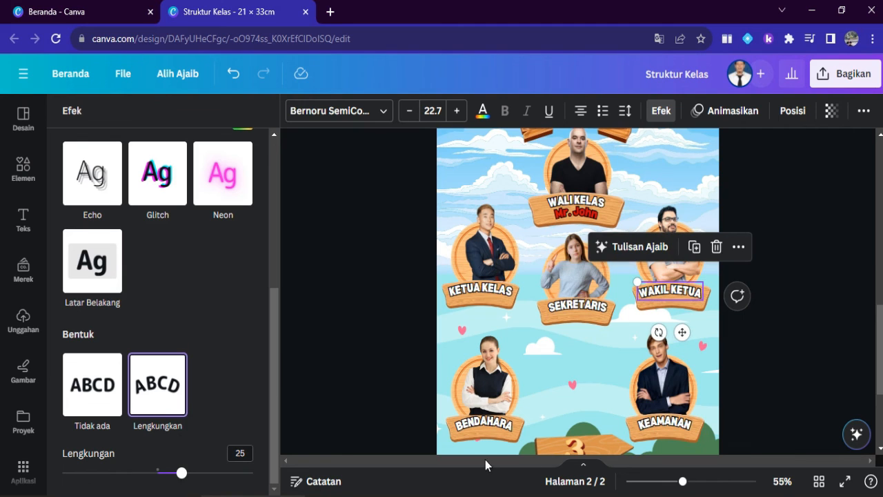
pyautogui.click(492, 422)
pyautogui.click(243, 453)
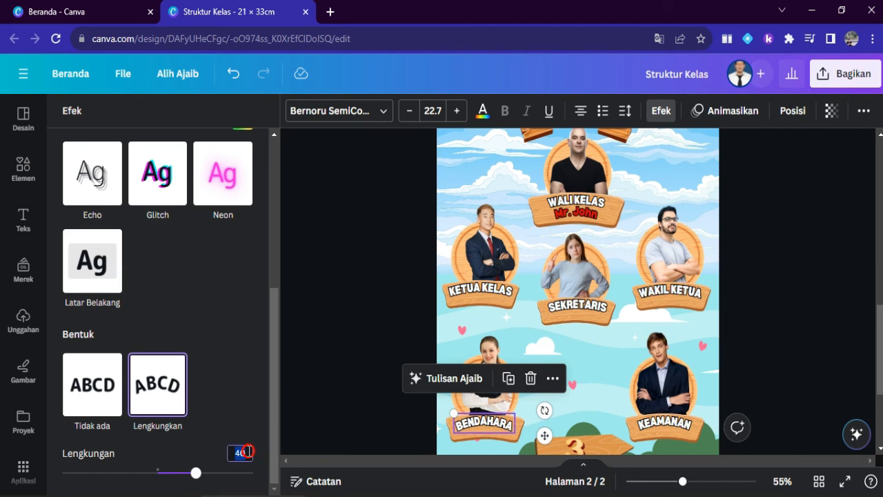
pyautogui.press('Return')
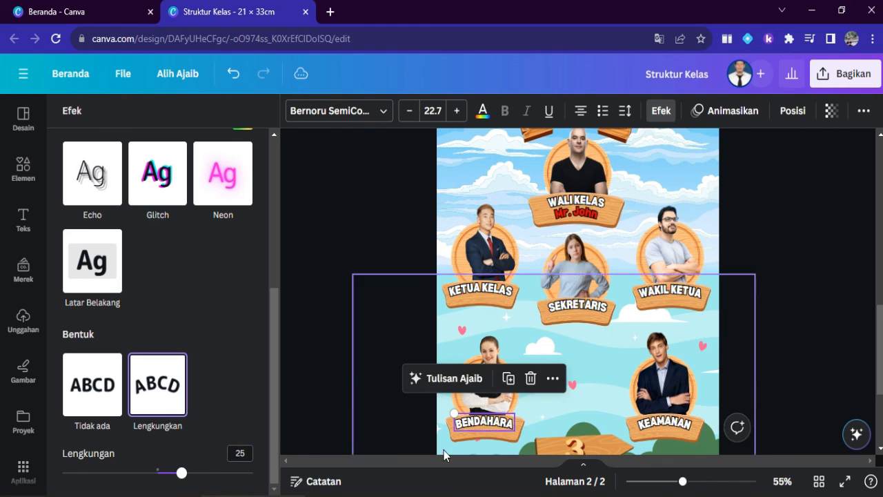
# - Set the curve of the KEAMANAN label to 25 and close the text effects
pyautogui.scroll(-3, 678, 338)
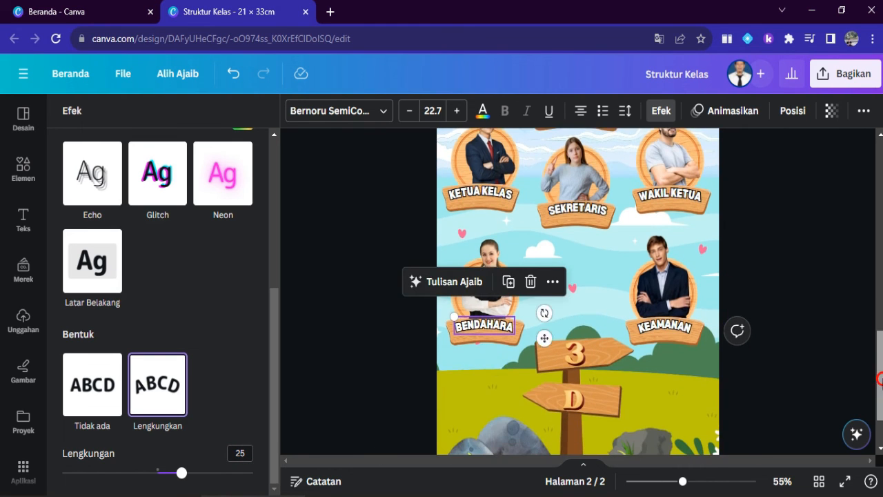
pyautogui.click(658, 330)
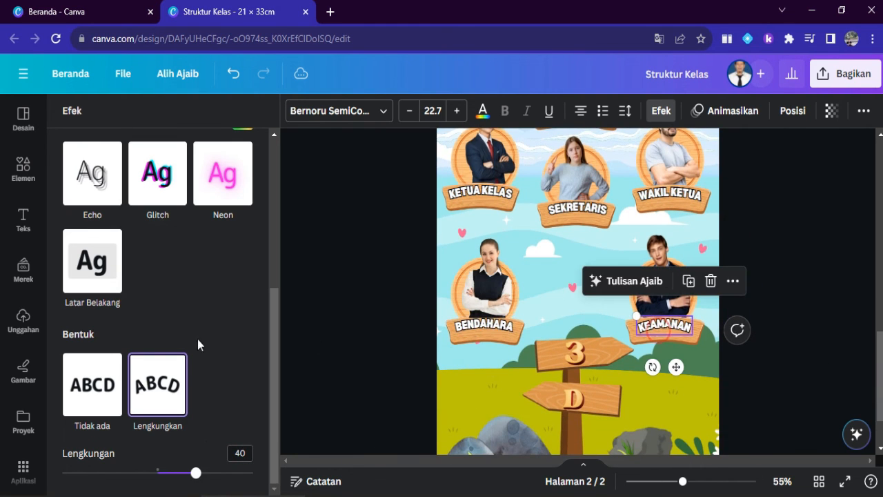
pyautogui.click(240, 451)
pyautogui.write('25')
pyautogui.press('Return')
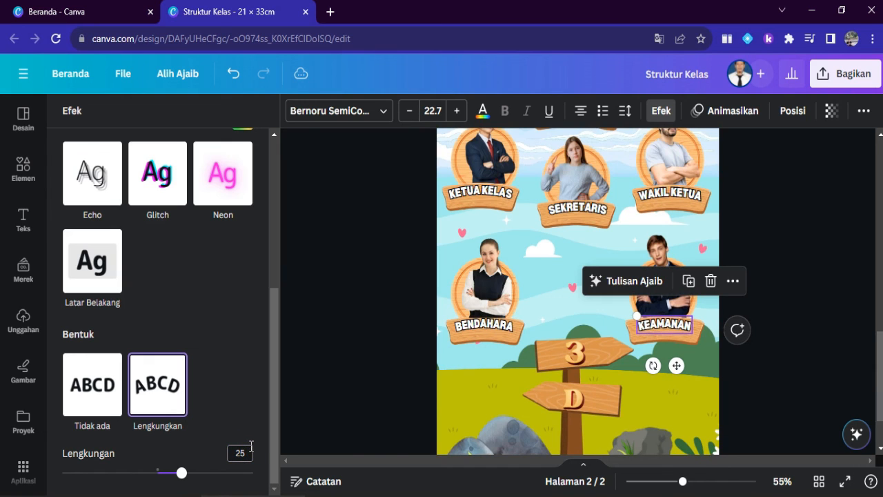
pyautogui.click(821, 246)
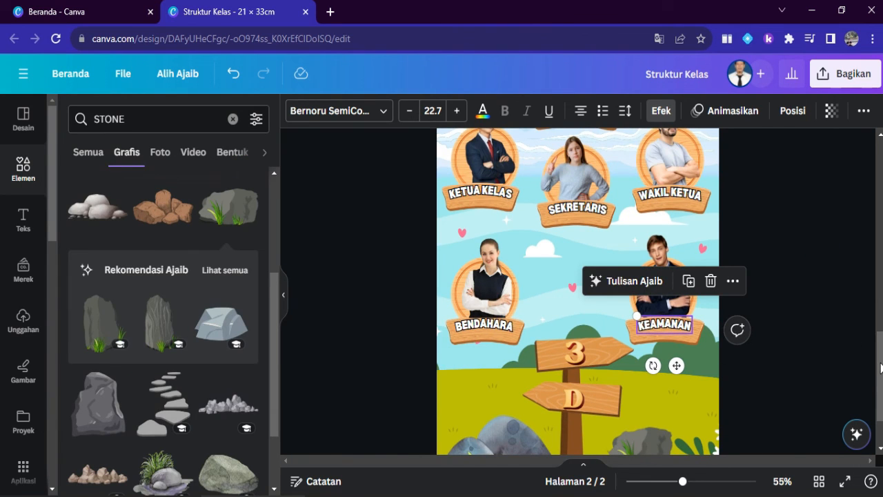
# - Duplicate the teacher's red name, place the copy just beneath the KETUA KELAS label, and set its font size to 20
pyautogui.moveTo(877, 360); pyautogui.dragTo(874, 329)
pyautogui.click(560, 232)
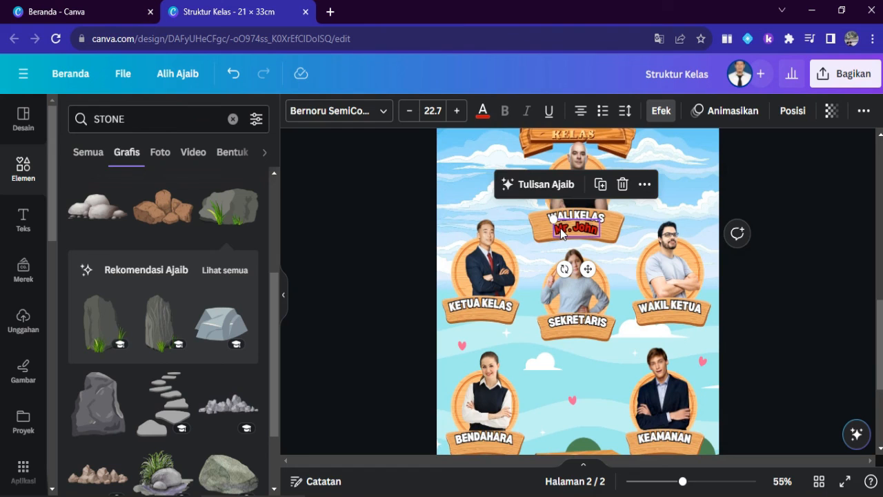
pyautogui.moveTo(560, 231); pyautogui.dragTo(566, 237)
pyautogui.moveTo(589, 278); pyautogui.dragTo(495, 354)
pyautogui.click(433, 110)
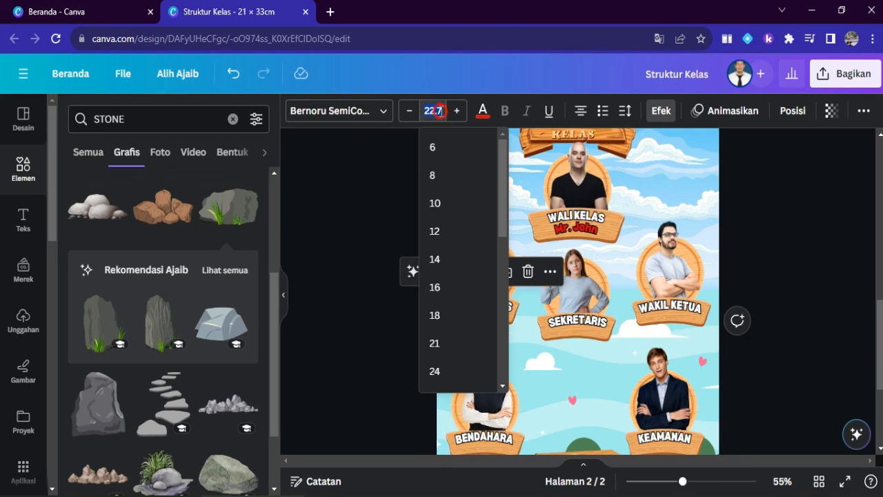
pyautogui.write('20')
pyautogui.press('Return')
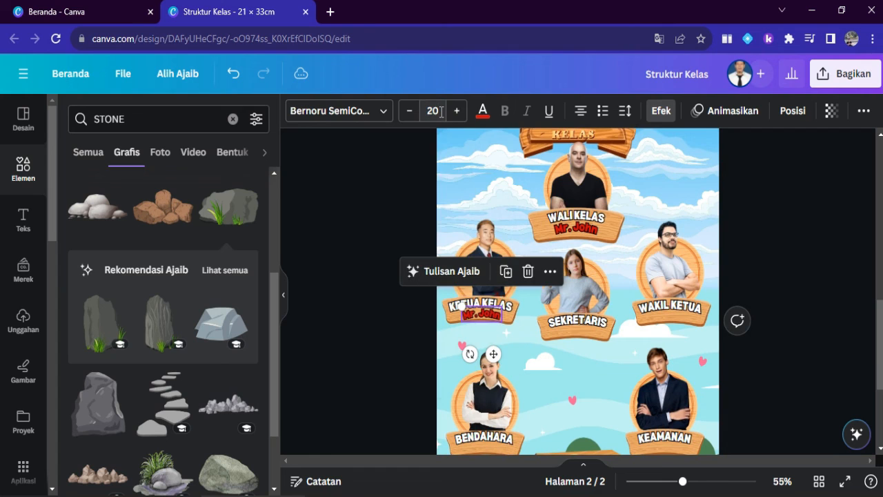
pyautogui.click(809, 270)
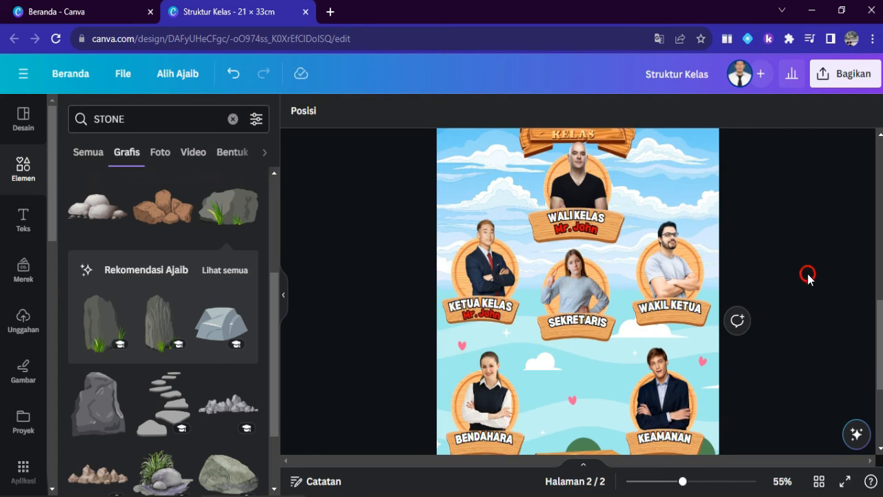
# - Replace the copied text beneath the KETUA KELAS label with the class president's name
pyautogui.doubleClick(485, 315)
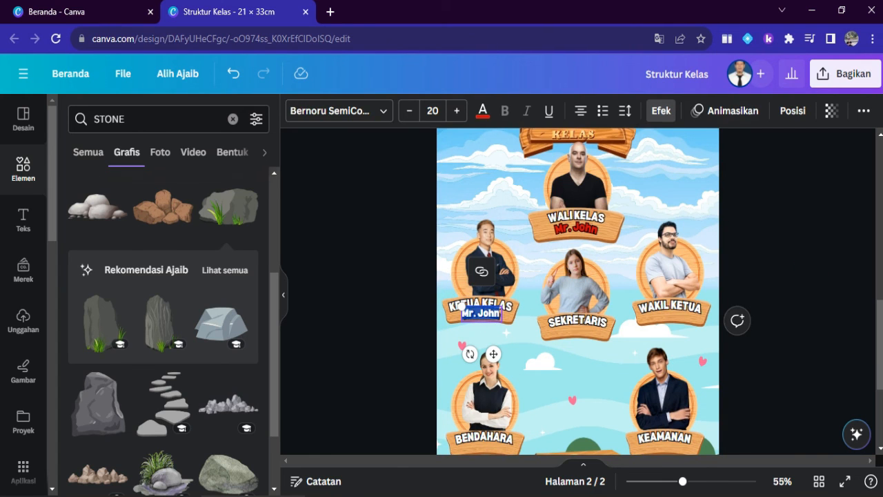
pyautogui.write('Budi')
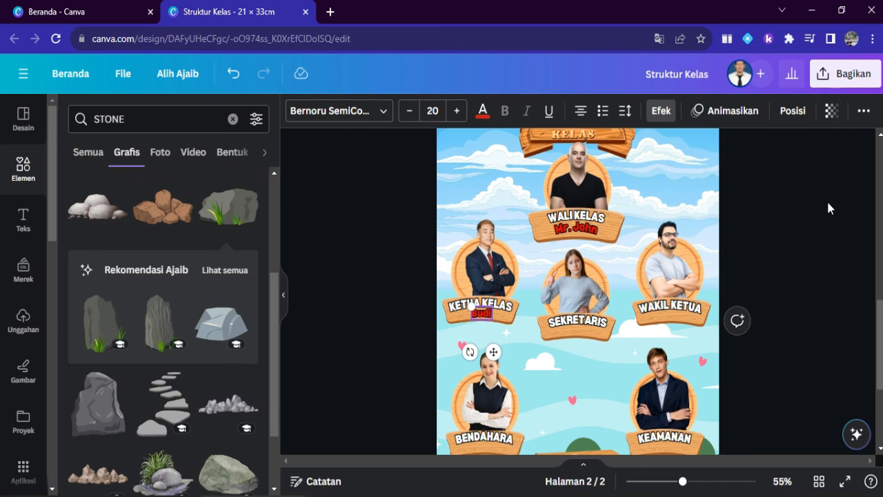
pyautogui.click(826, 207)
# - Duplicate the class president's name onto the board beneath the SEKRETARIS label and replace the copy's text with the secretary's name
pyautogui.click(486, 322)
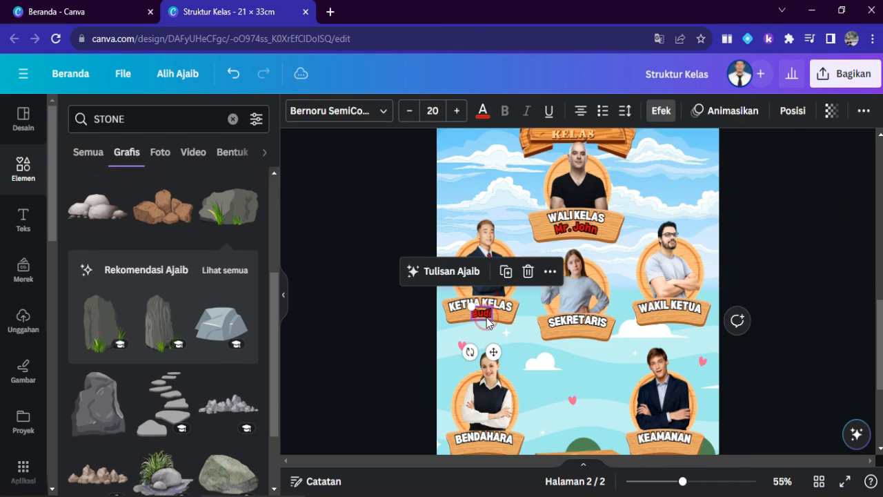
pyautogui.moveTo(487, 322); pyautogui.dragTo(582, 364)
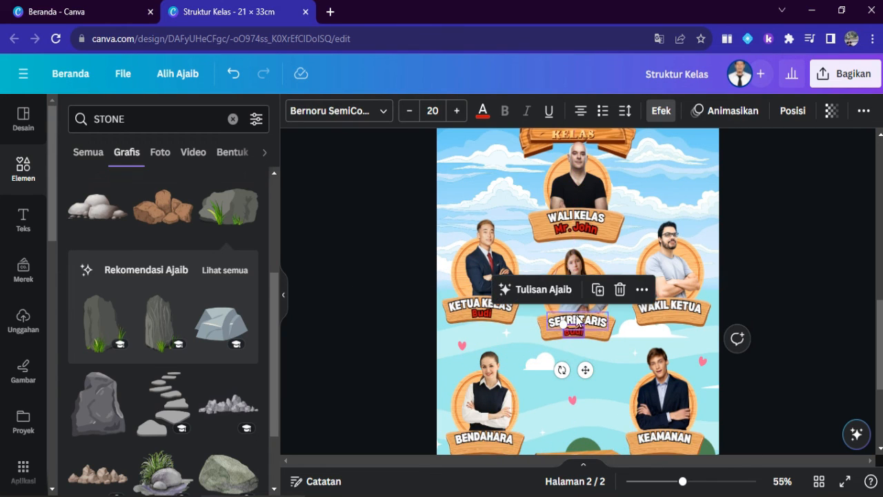
pyautogui.doubleClick(576, 334)
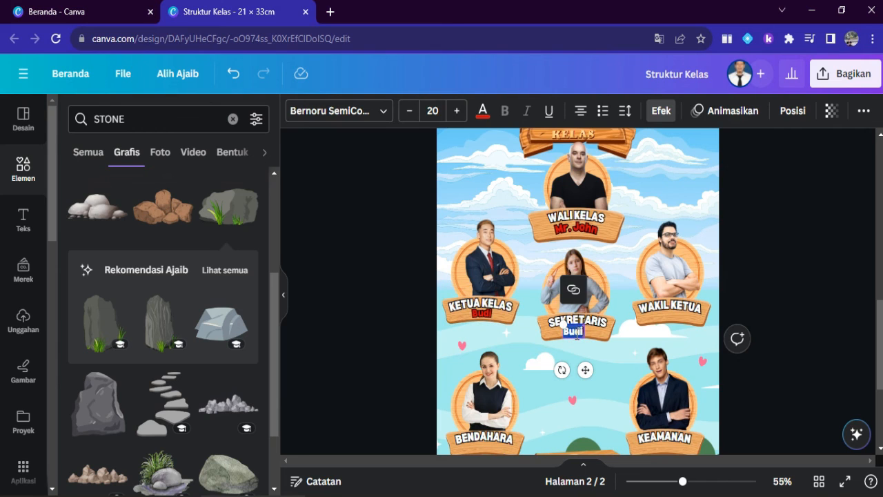
pyautogui.write('Hany')
pyautogui.click(816, 283)
# - Duplicate the secretary's name, place the copy beneath the WAKIL KETUA label, and replace its text with the vice president's name
pyautogui.click(568, 338)
pyautogui.hotkey('ctrl', 'd')
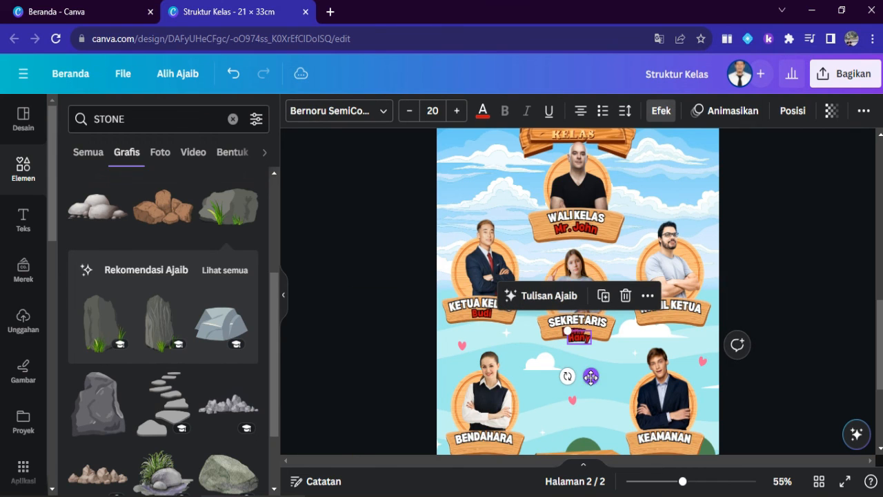
pyautogui.moveTo(590, 375); pyautogui.dragTo(681, 356)
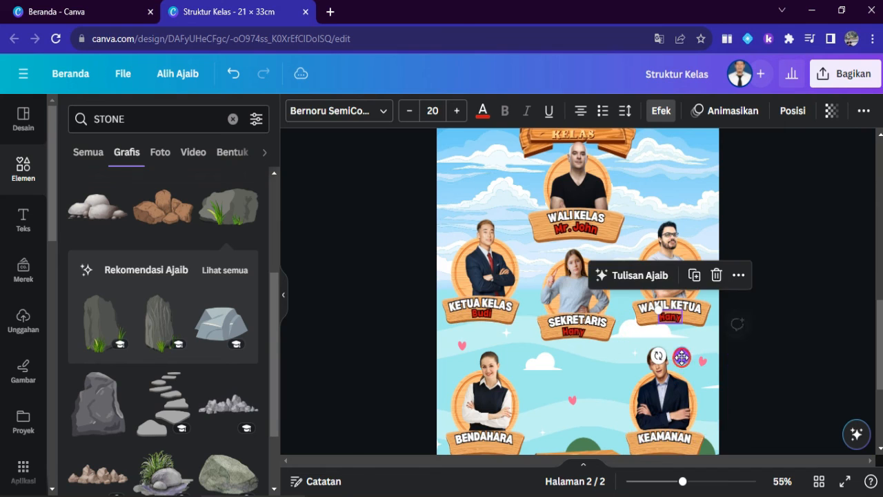
pyautogui.doubleClick(674, 318)
pyautogui.hotkey('ctrl', 'c')
pyautogui.write('Joni')
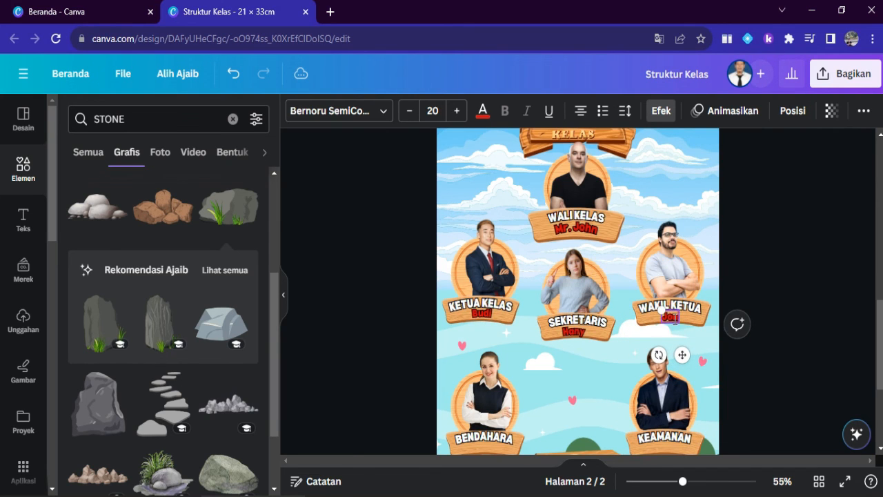
pyautogui.click(804, 278)
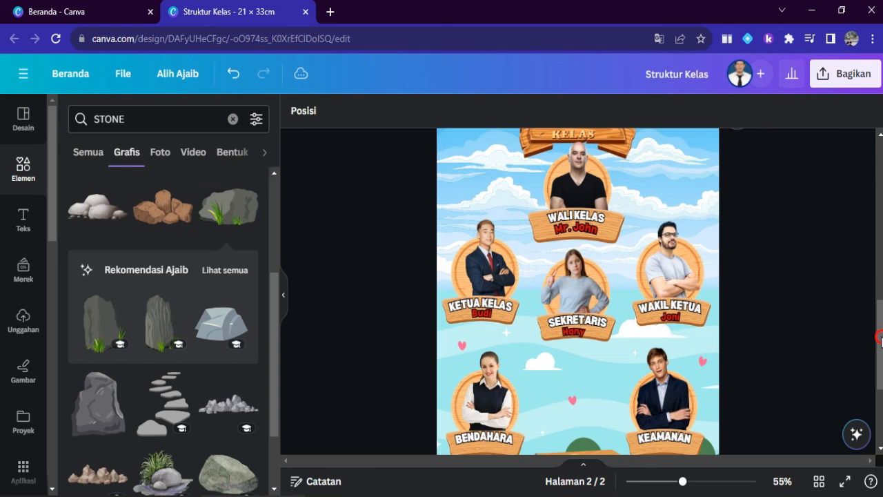
# - Paste a copy of the secretary's name beneath the BENDAHARA label and replace its text with the treasurer's name
pyautogui.moveTo(880, 342); pyautogui.dragTo(880, 361)
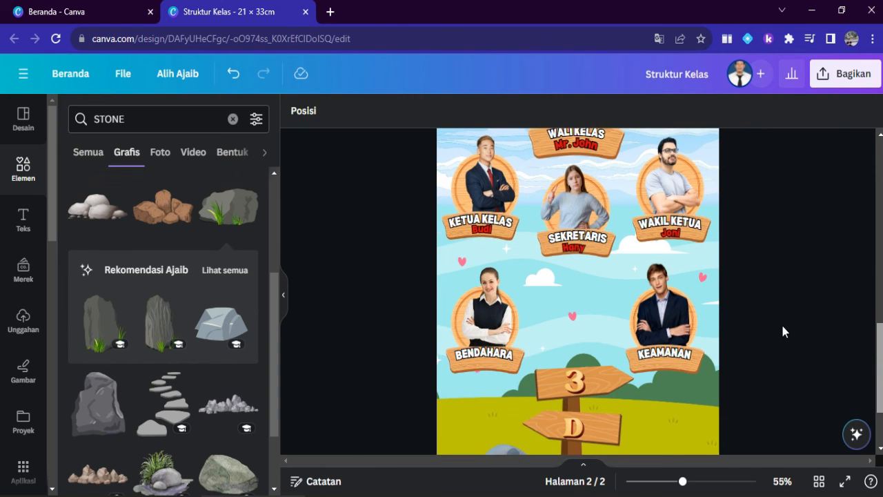
pyautogui.hotkey('ctrl', 'v')
pyautogui.moveTo(592, 291); pyautogui.dragTo(491, 402)
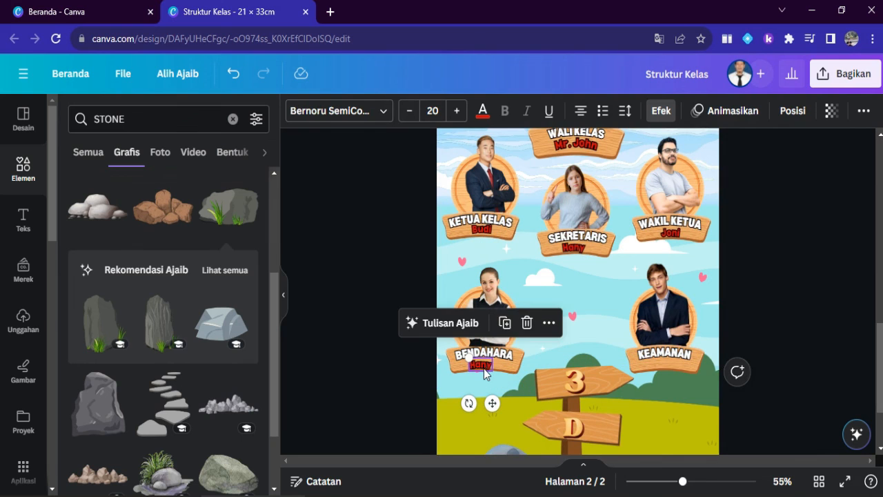
pyautogui.doubleClick(485, 368)
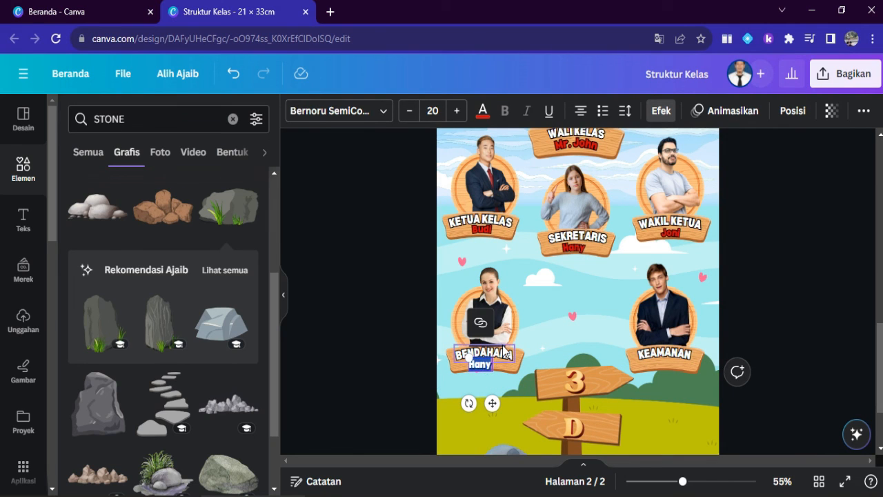
pyautogui.write('A')
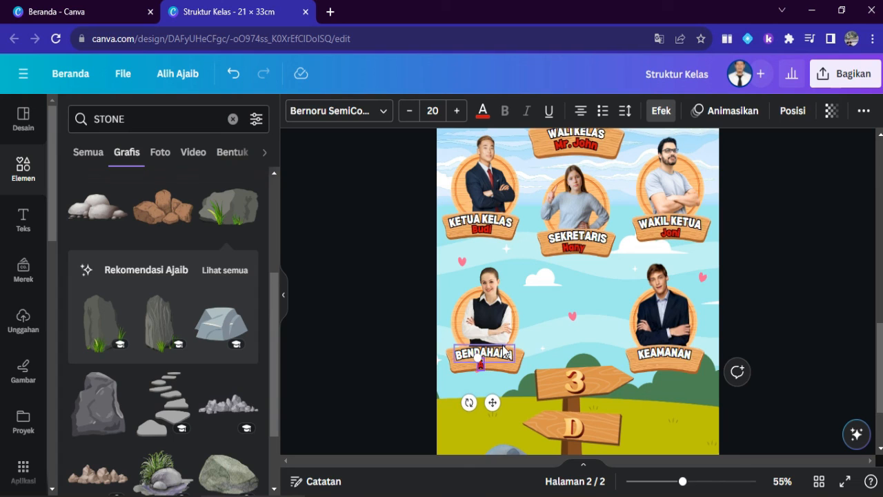
pyautogui.write('ni')
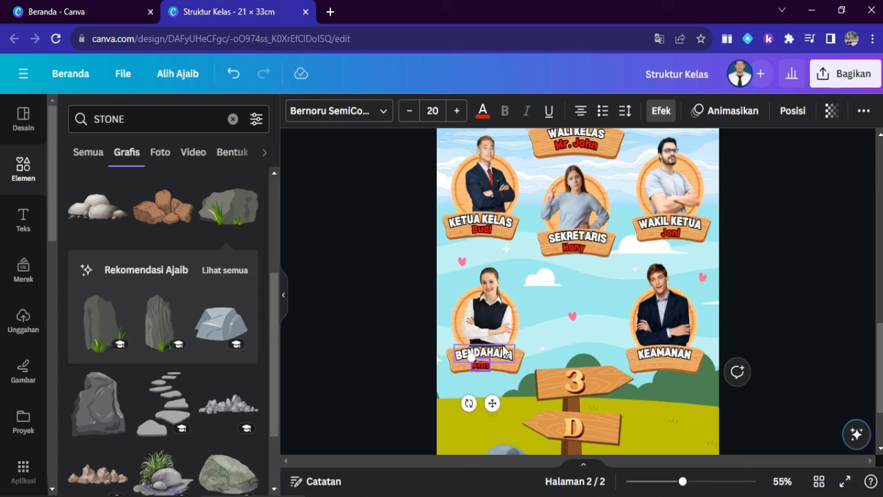
pyautogui.write('s')
pyautogui.click(827, 276)
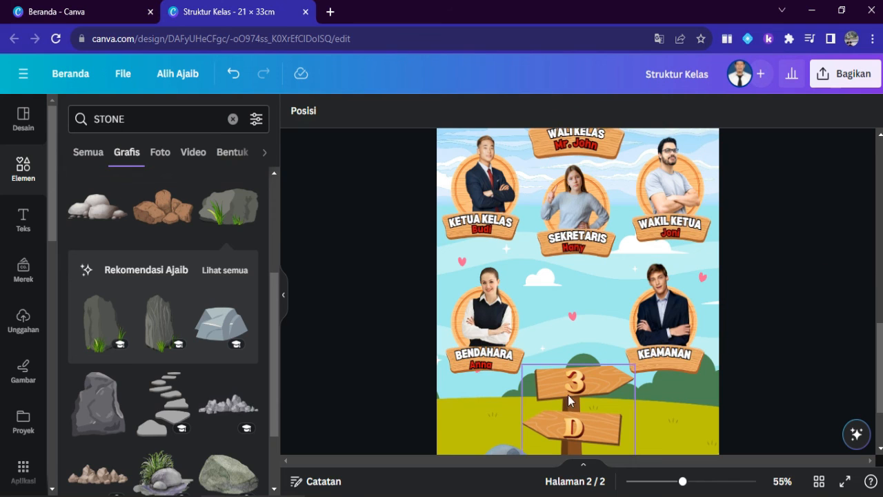
# - Duplicate the treasurer's name, place the copy beneath the KEAMANAN label, and replace its text with the security officer's name
pyautogui.click(486, 368)
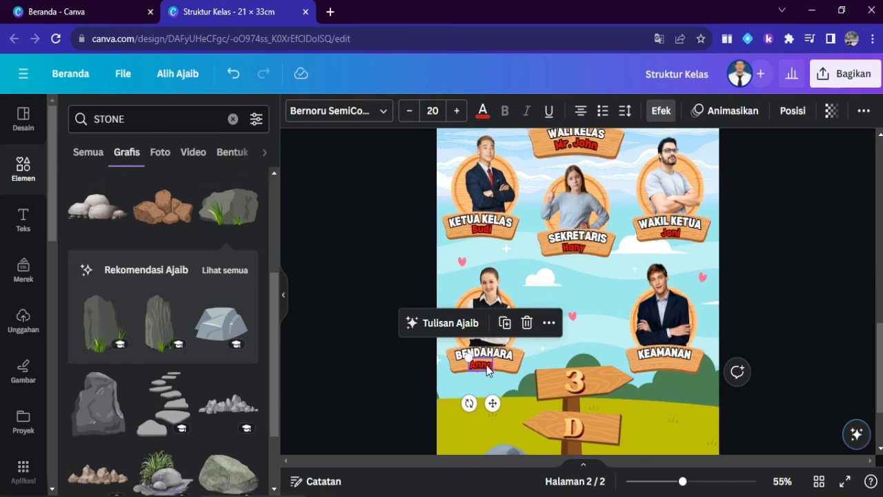
pyautogui.moveTo(492, 402); pyautogui.dragTo(676, 402)
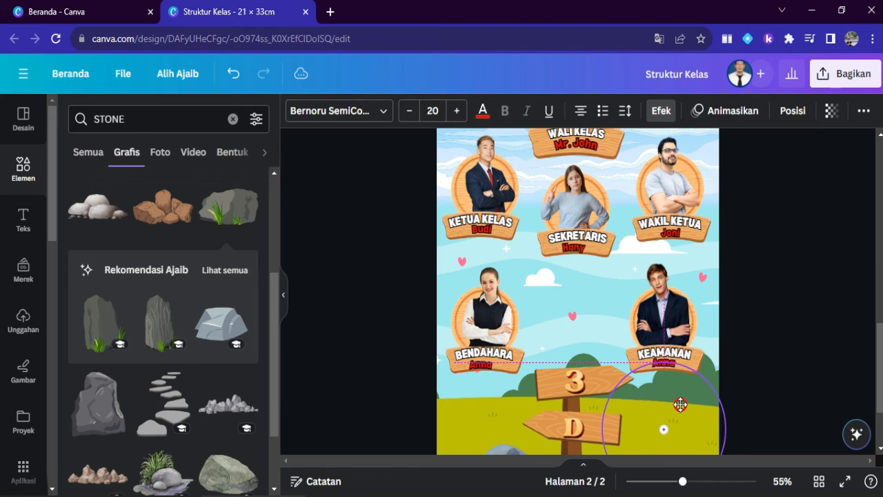
pyautogui.doubleClick(671, 365)
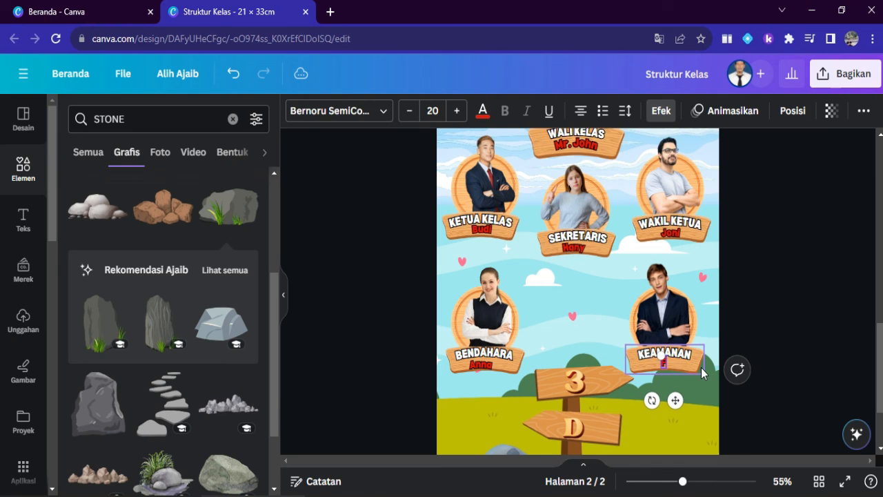
pyautogui.write('Ferna')
pyautogui.write('ndo')
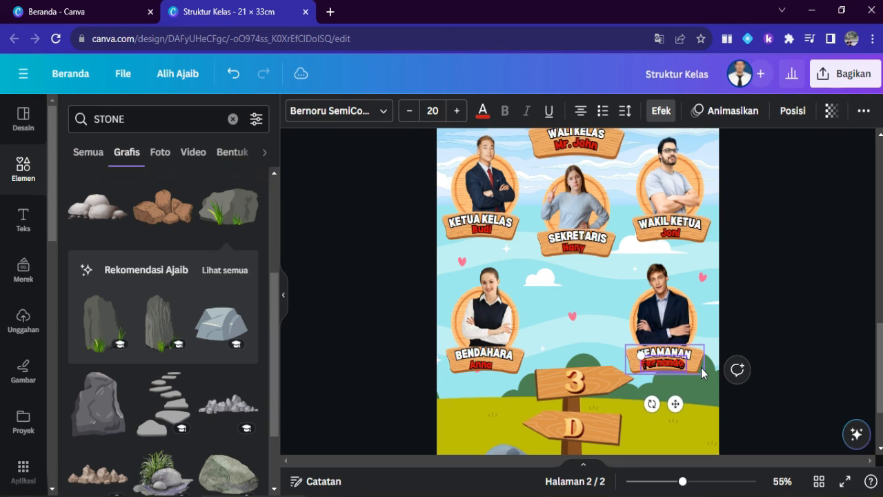
# - Nudge the treasurer's name into alignment on the board beneath the BENDAHARA label and deselect it
pyautogui.click(783, 314)
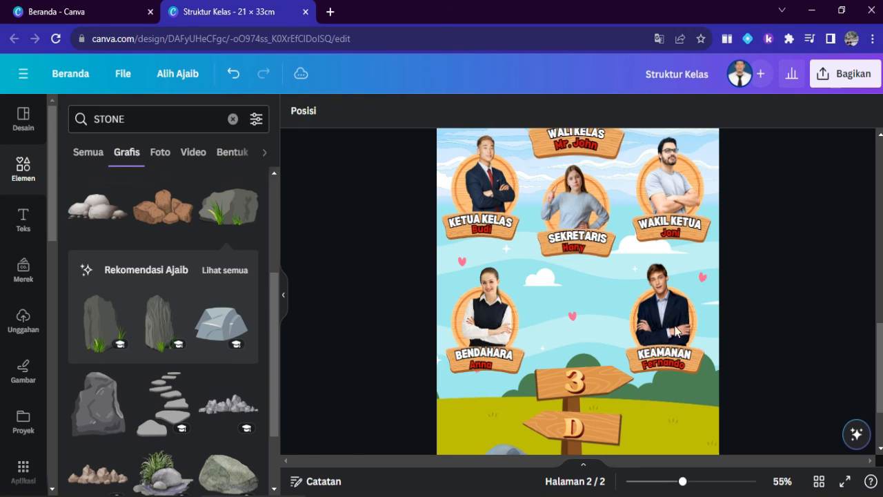
pyautogui.click(482, 365)
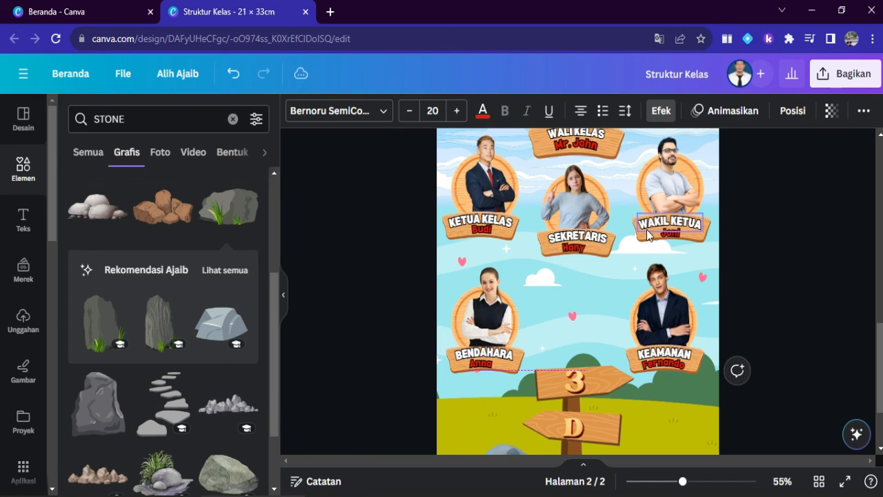
pyautogui.click(820, 273)
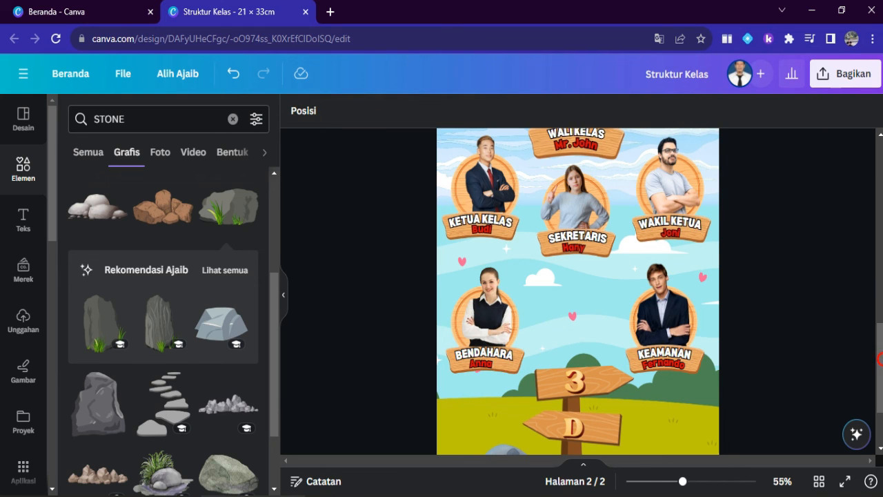
# - Review the poster's member boards, signpost and stones, check the reference Struktur Kelas PDF in Adobe Reader, and return to Canva
pyautogui.moveTo(880, 359)
pyautogui.mouseDown()
pyautogui.moveTo(872, 322)
pyautogui.moveTo(873, 349)
pyautogui.mouseUp()
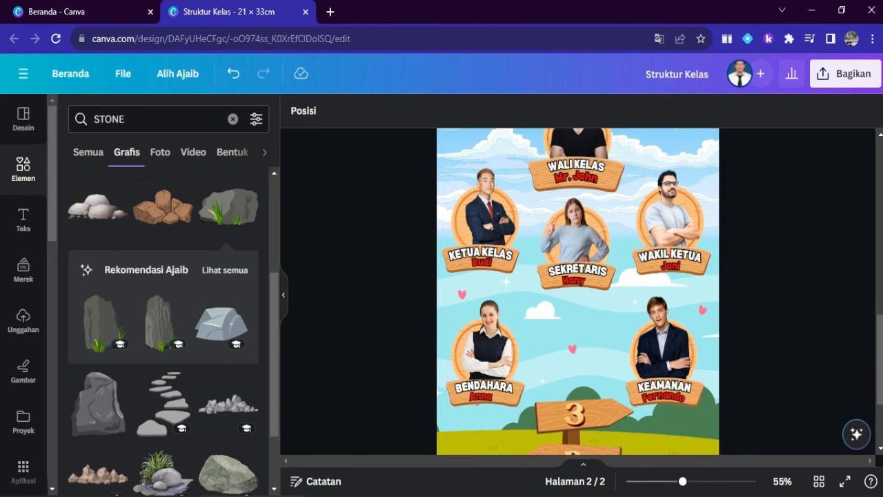
pyautogui.moveTo(877, 349); pyautogui.dragTo(852, 388)
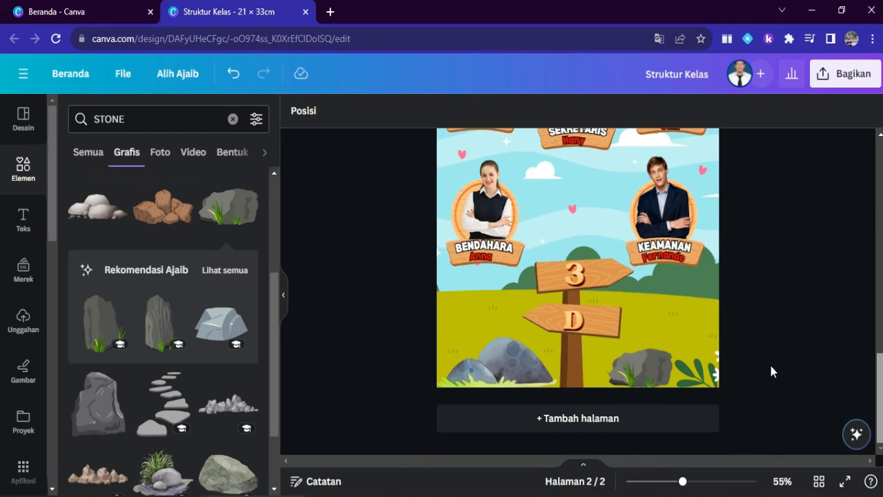
pyautogui.moveTo(880, 385)
pyautogui.mouseDown()
pyautogui.moveTo(880, 315)
pyautogui.moveTo(874, 379)
pyautogui.mouseUp()
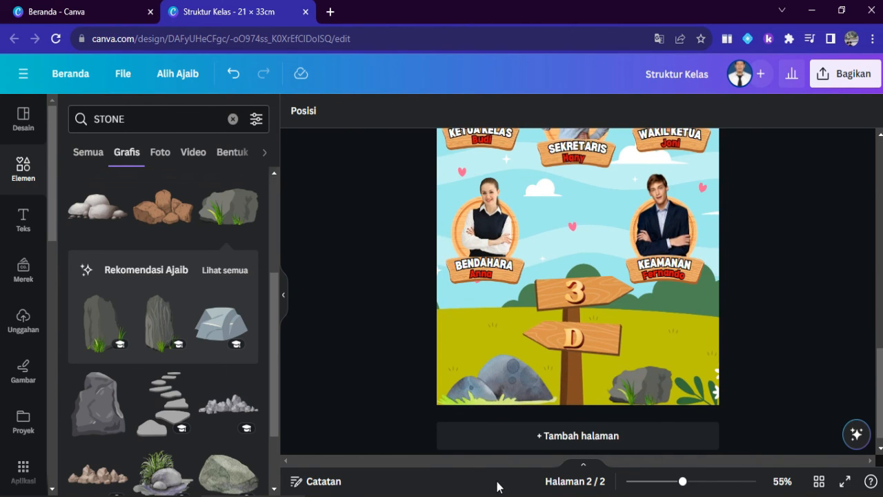
pyautogui.click(357, 496)
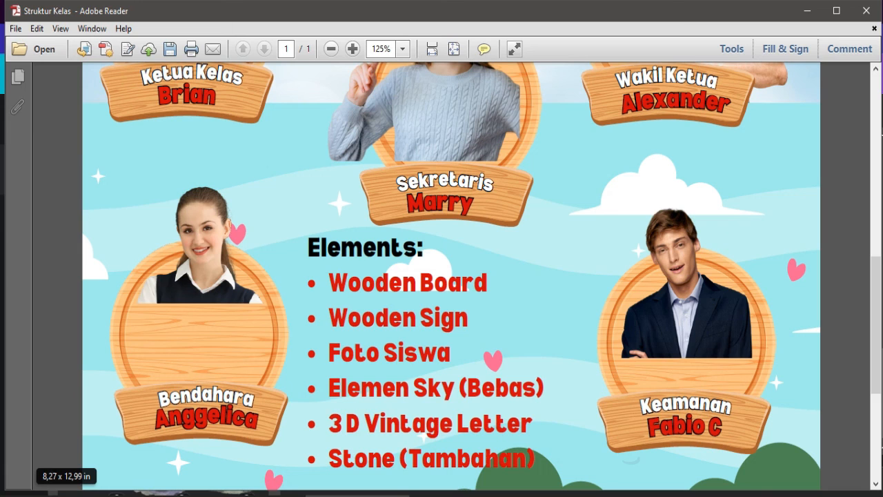
pyautogui.click(253, 496)
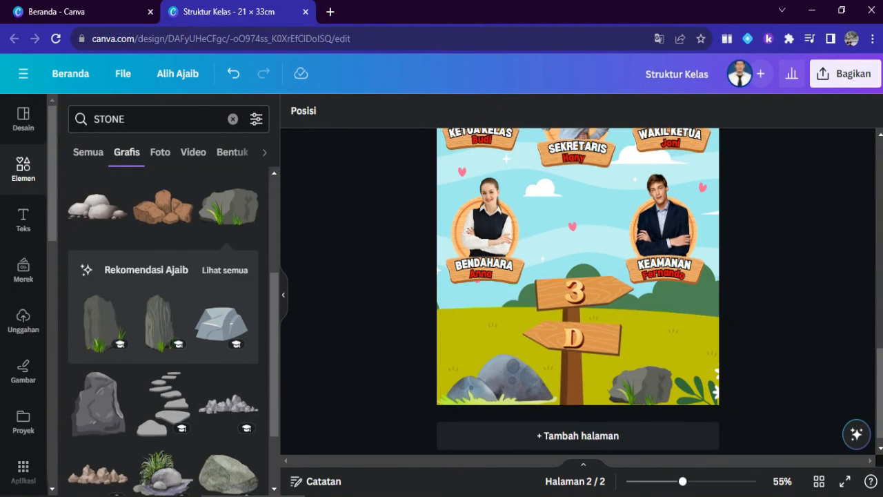